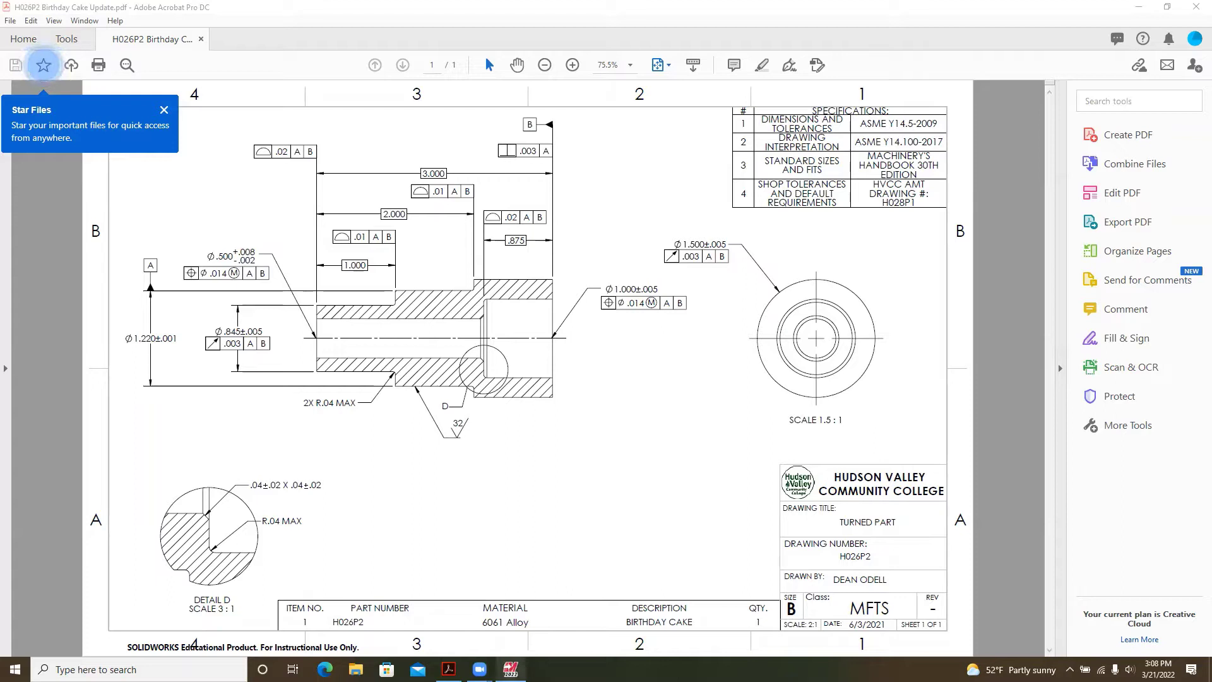
# Switch to Mastercam, add a machine group with the GENERIC HAAS ST 4X MT_LATHE machine, and move the Toolpaths manager fully into view.
pyautogui.click(510, 669)
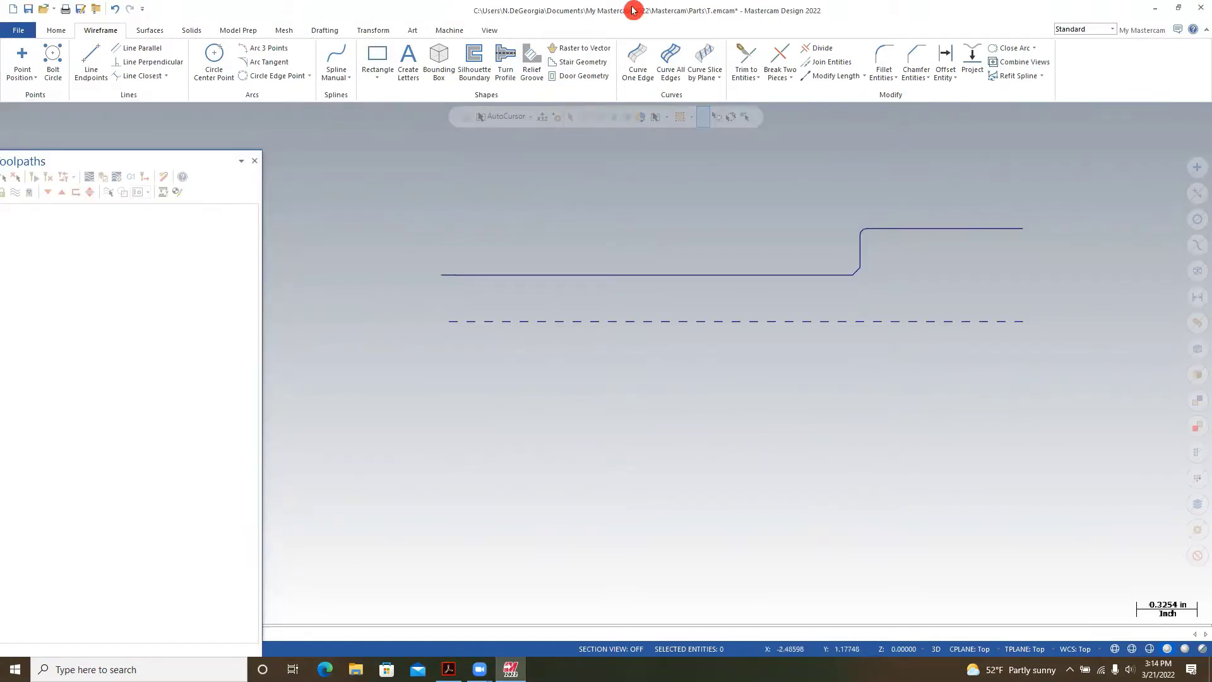
pyautogui.click(451, 31)
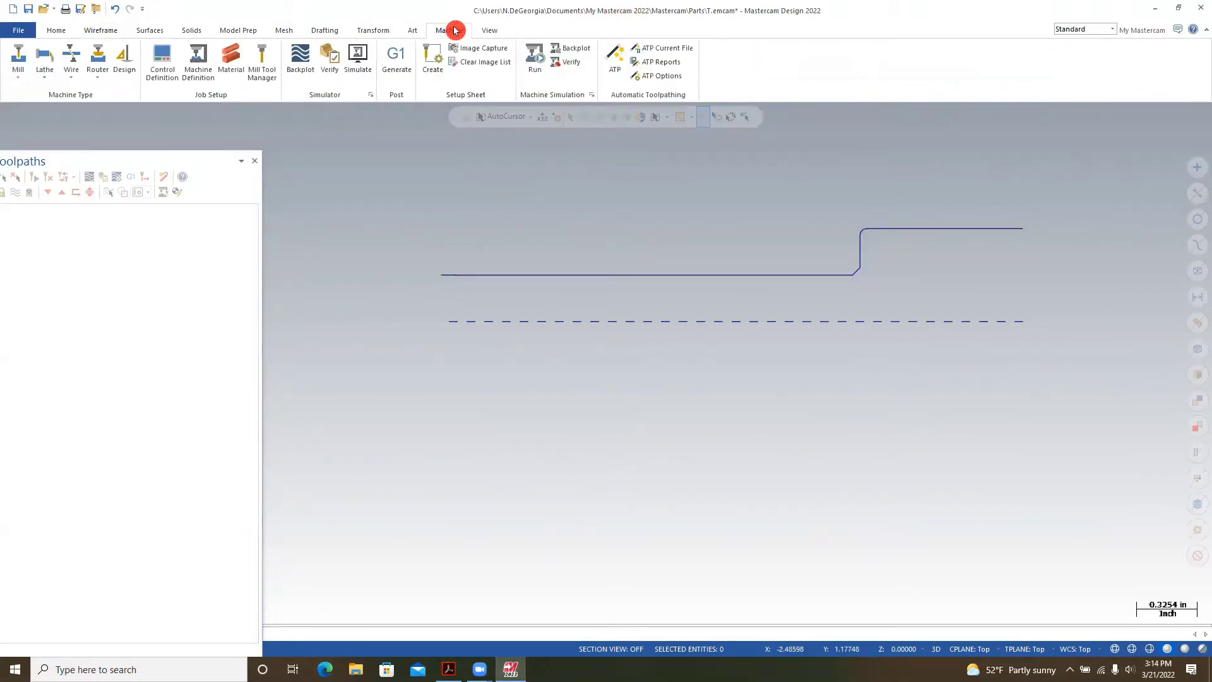
pyautogui.click(46, 70)
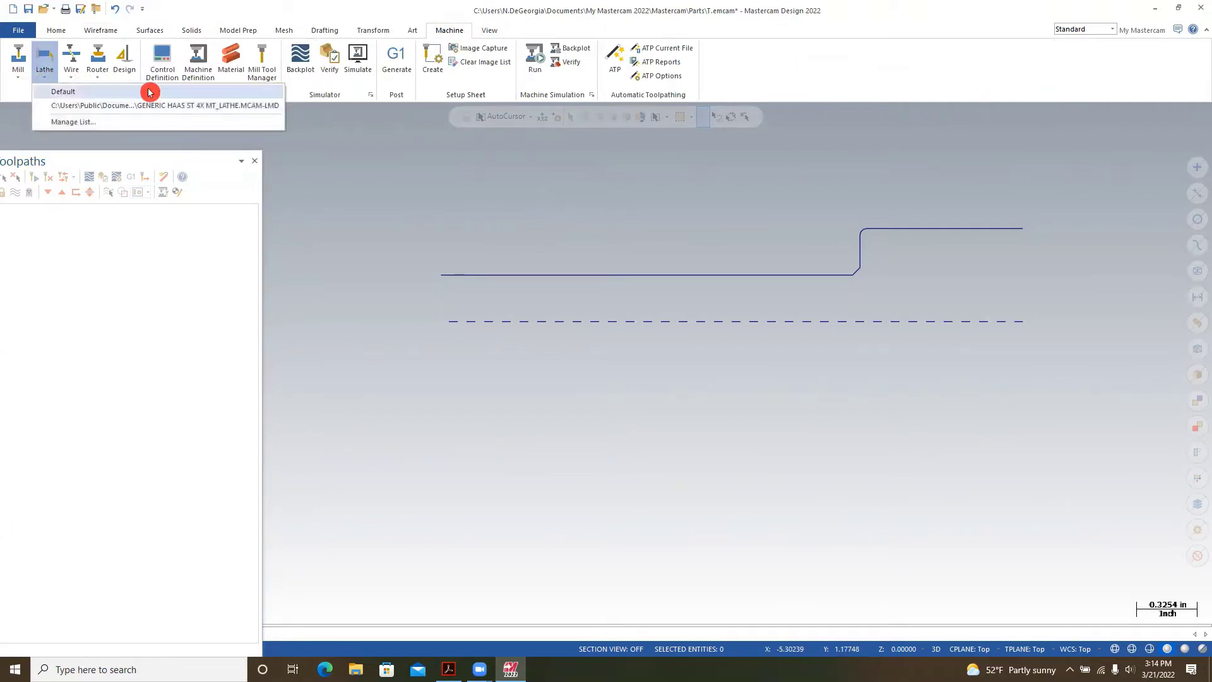
pyautogui.click(194, 106)
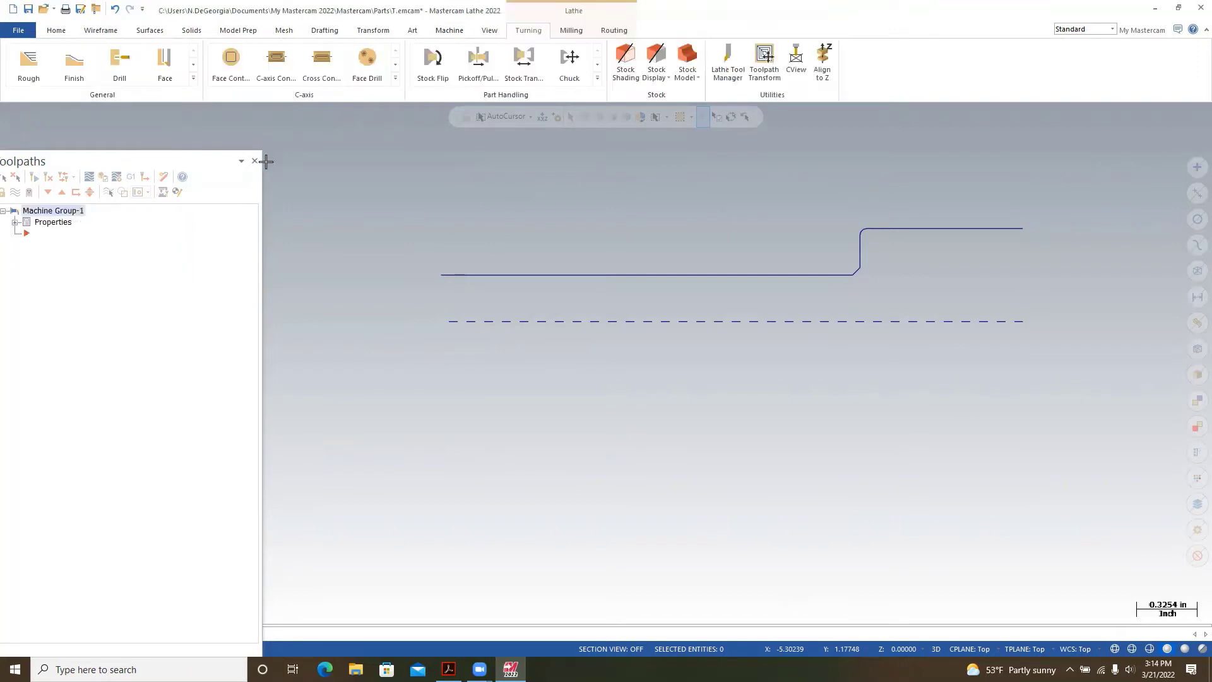
pyautogui.moveTo(135, 162); pyautogui.dragTo(155, 126)
pyautogui.click(234, 75)
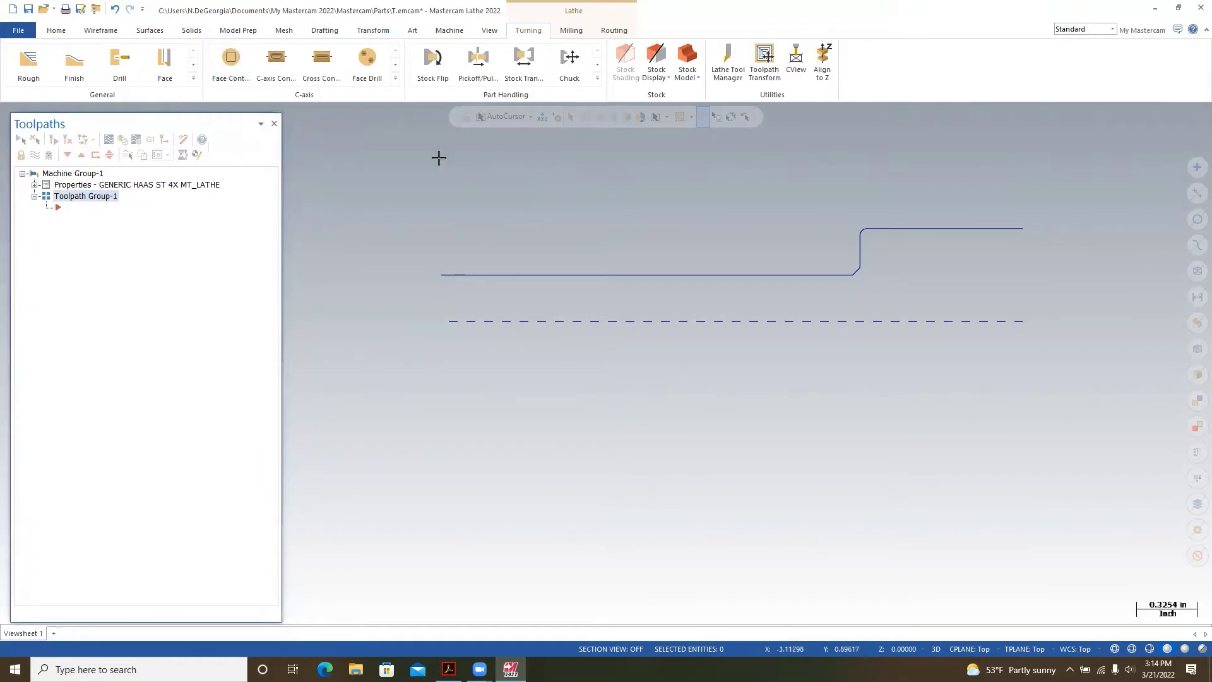
# Expand the machine group's properties and set the default program number to 96325 in its tool settings.
pyautogui.click(103, 185)
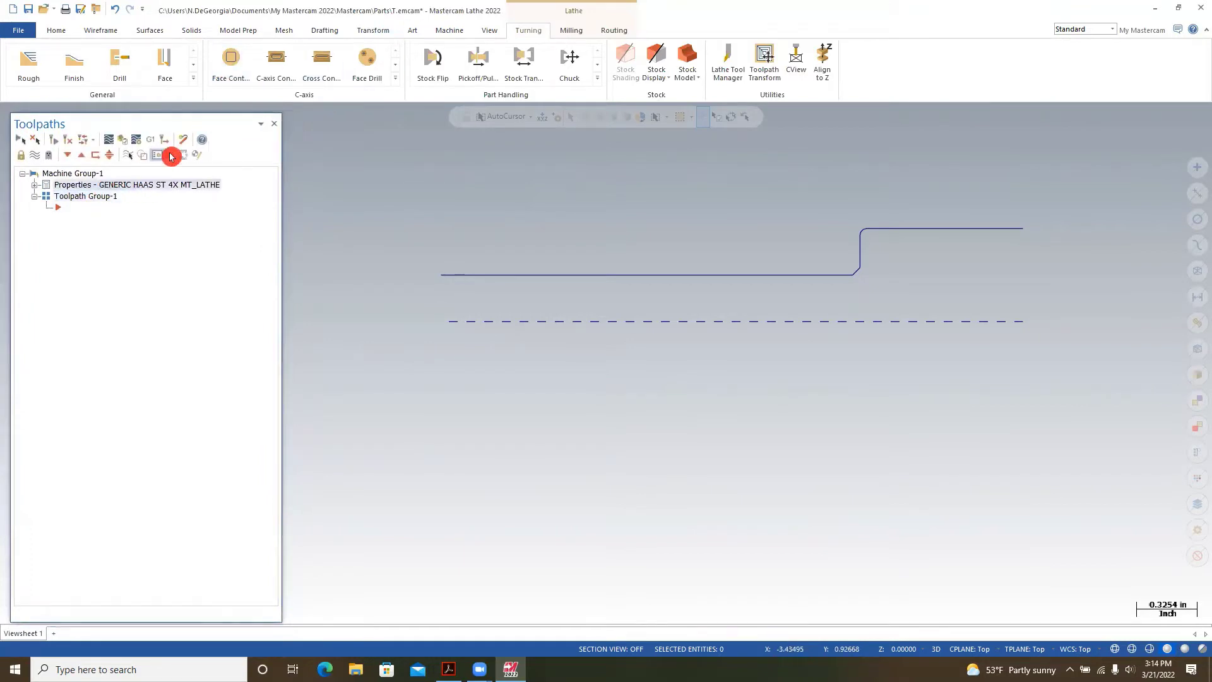
pyautogui.rightClick(164, 189)
pyautogui.doubleClick(129, 185)
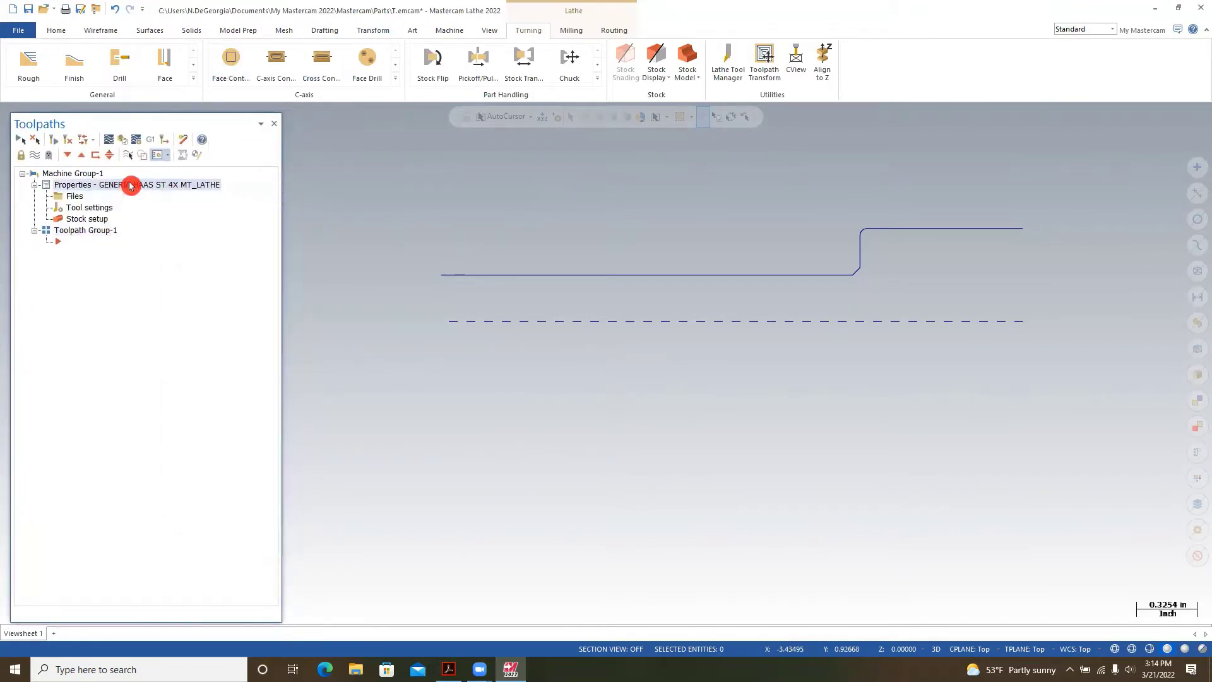
pyautogui.click(29, 254)
pyautogui.click(96, 209)
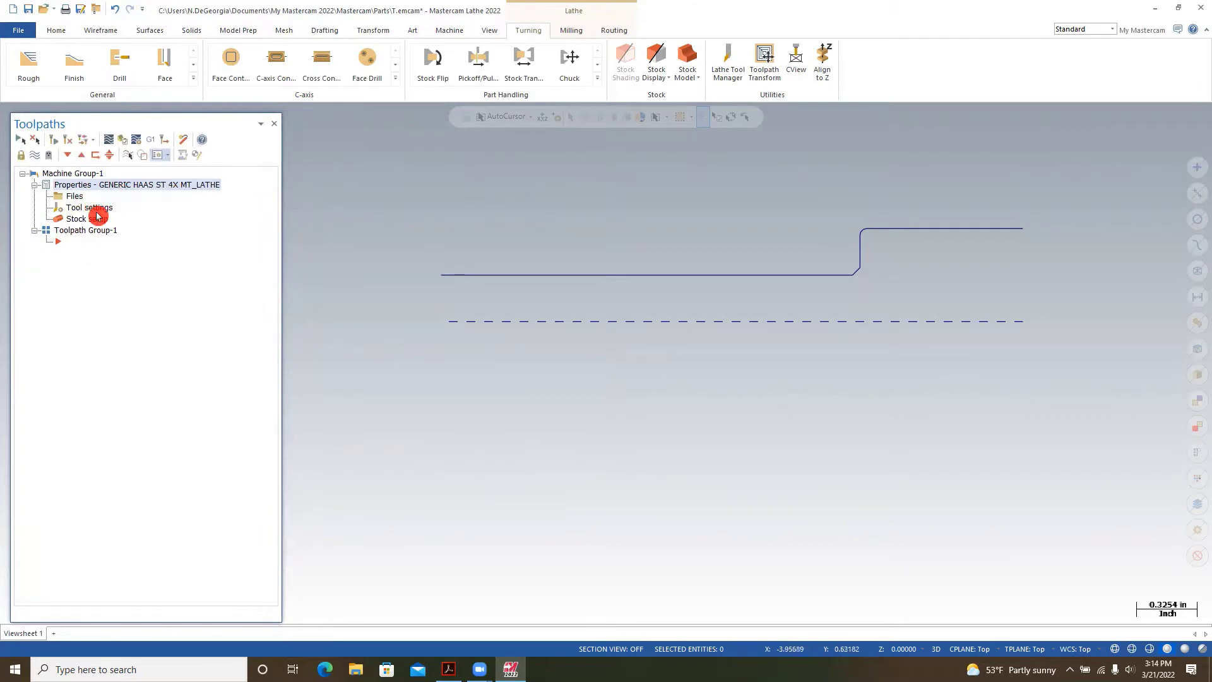
pyautogui.click(103, 210)
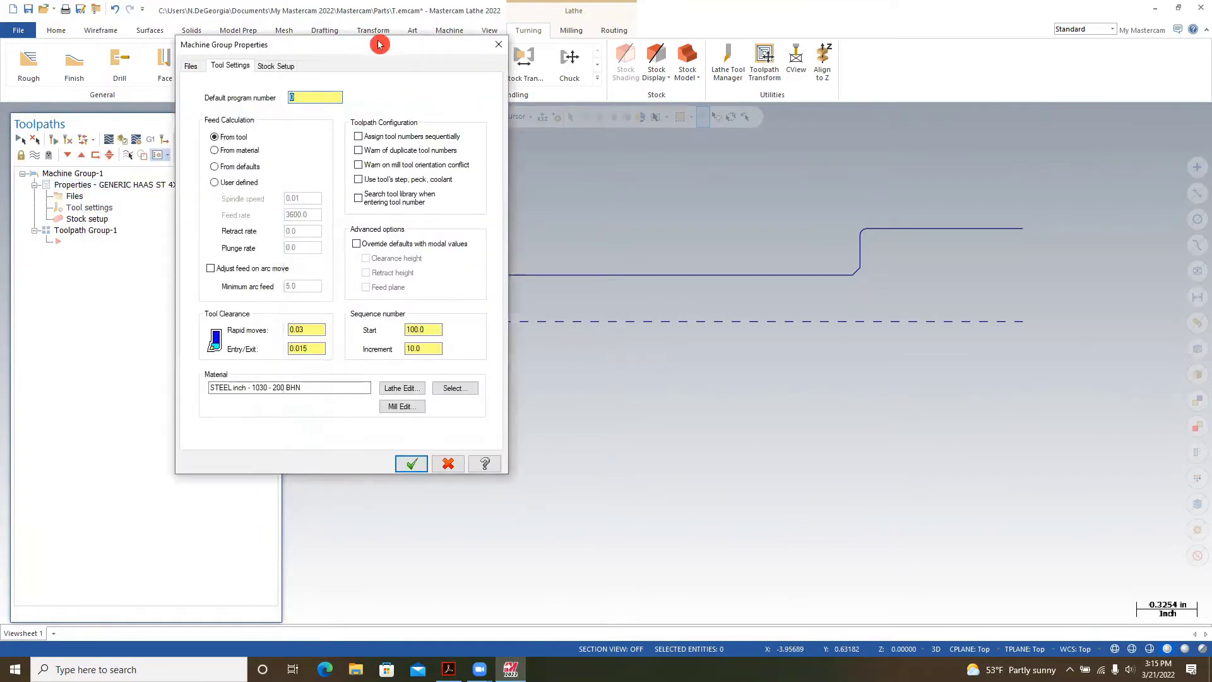
pyautogui.moveTo(371, 55); pyautogui.dragTo(288, 107)
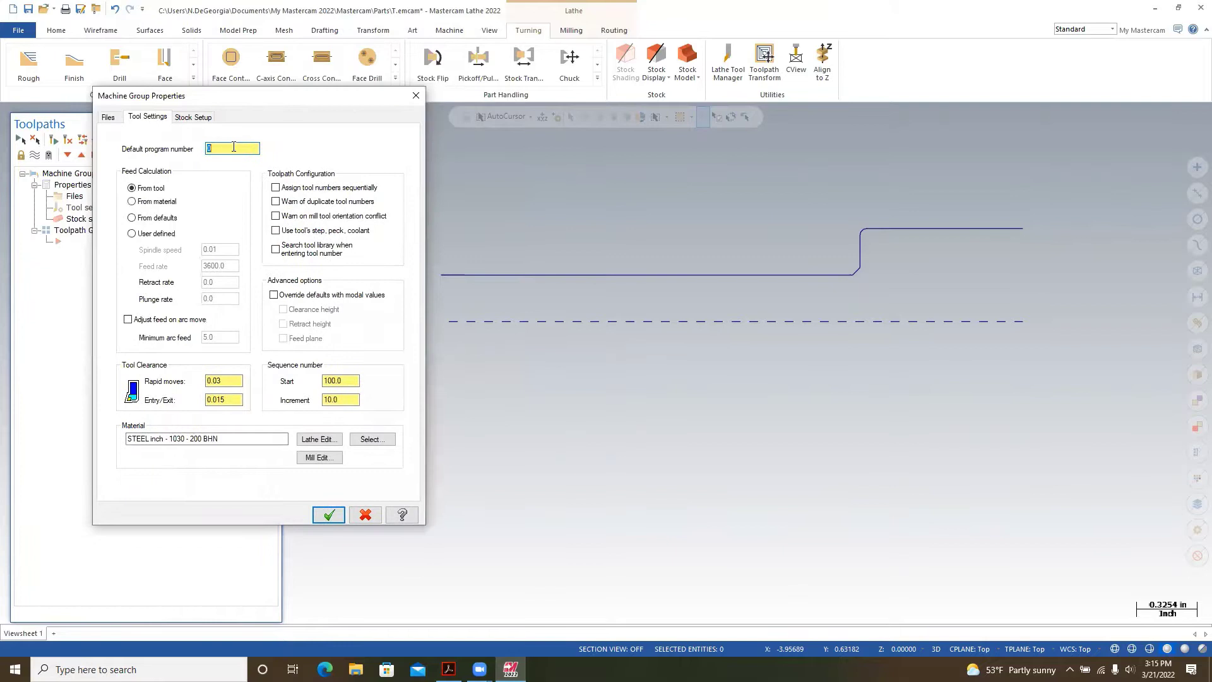
pyautogui.write('96325')
# Enable sequential tool numbering, duplicate tool number and mill tool orientation warnings, and use of the tool's step, peck and coolant.
pyautogui.click(275, 188)
pyautogui.click(275, 203)
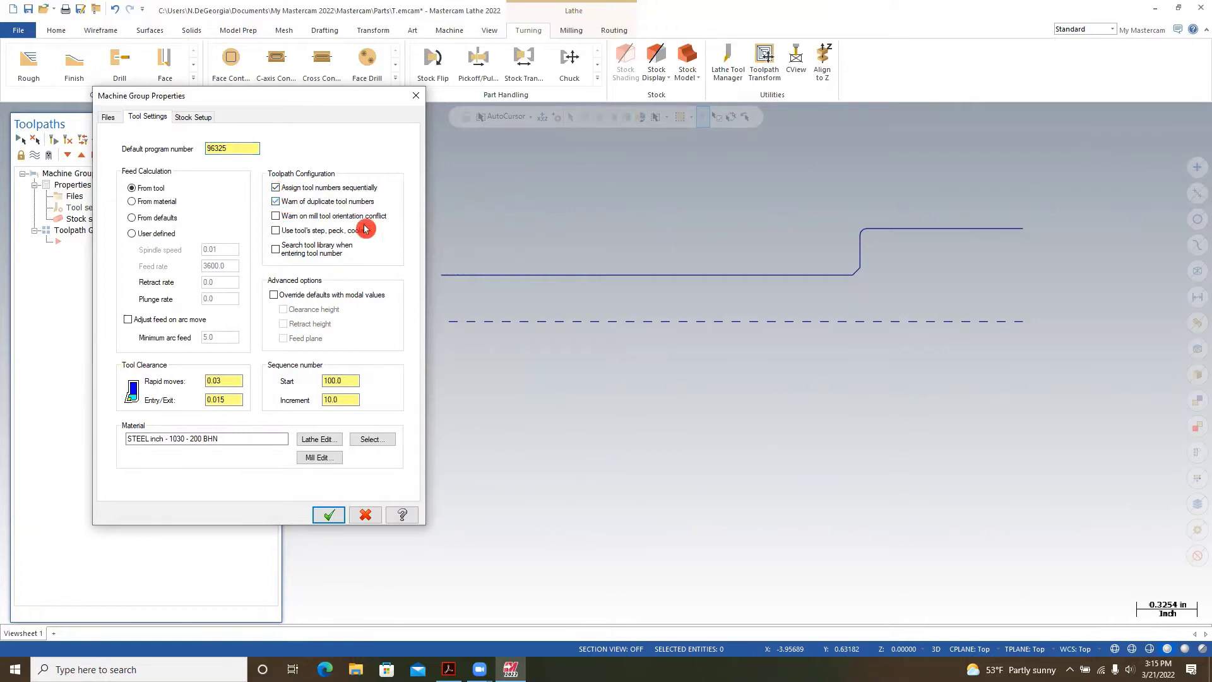
pyautogui.click(275, 218)
pyautogui.click(276, 232)
# Review the lathe material definition for STEEL inch - 1030 - 200 BHN, then close it without changes.
pyautogui.click(300, 443)
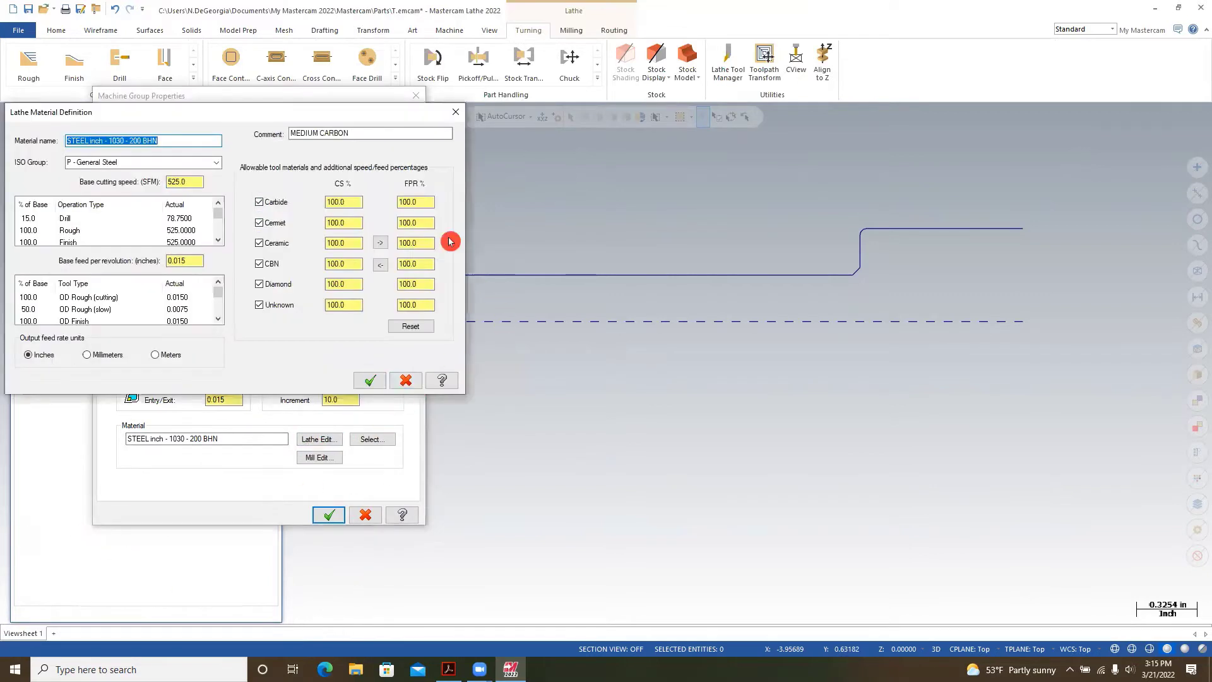
pyautogui.click(206, 110)
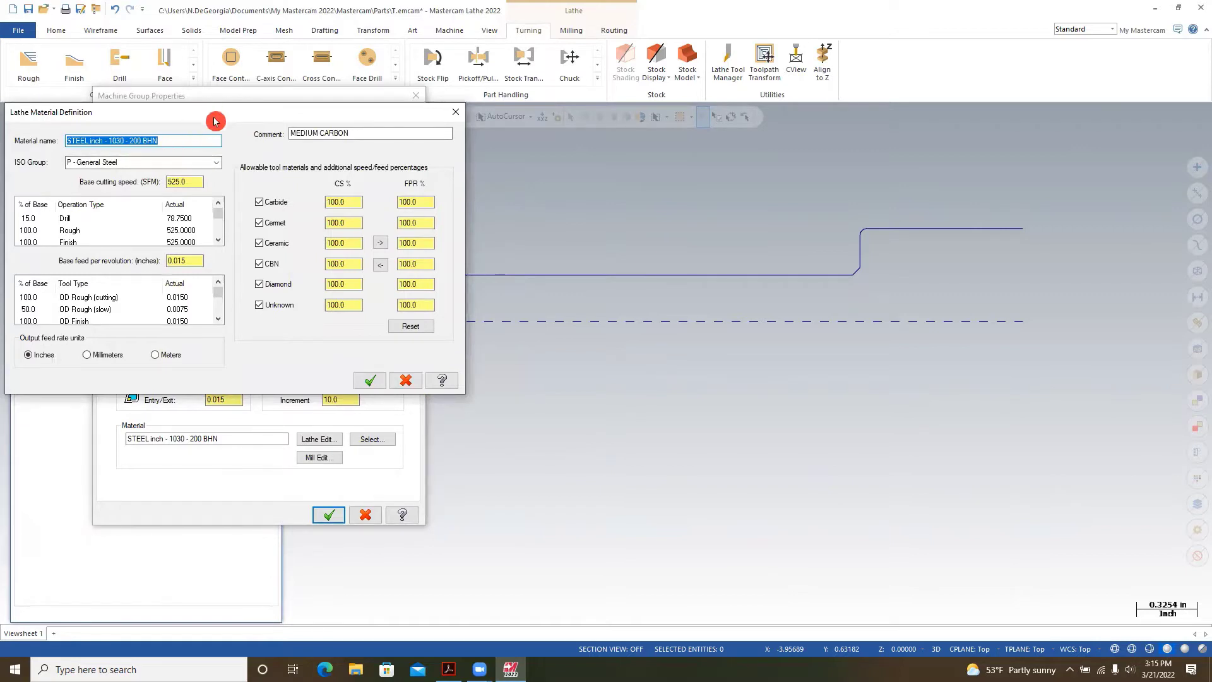
pyautogui.moveTo(215, 120); pyautogui.dragTo(243, 124)
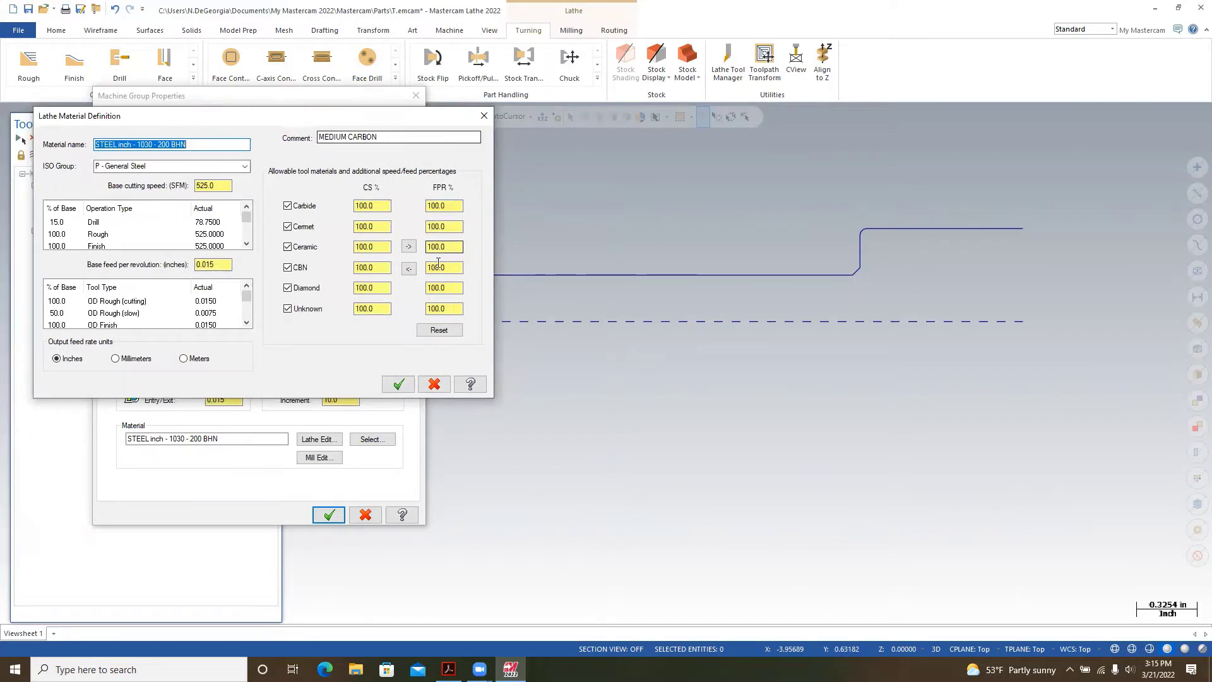
pyautogui.click(423, 409)
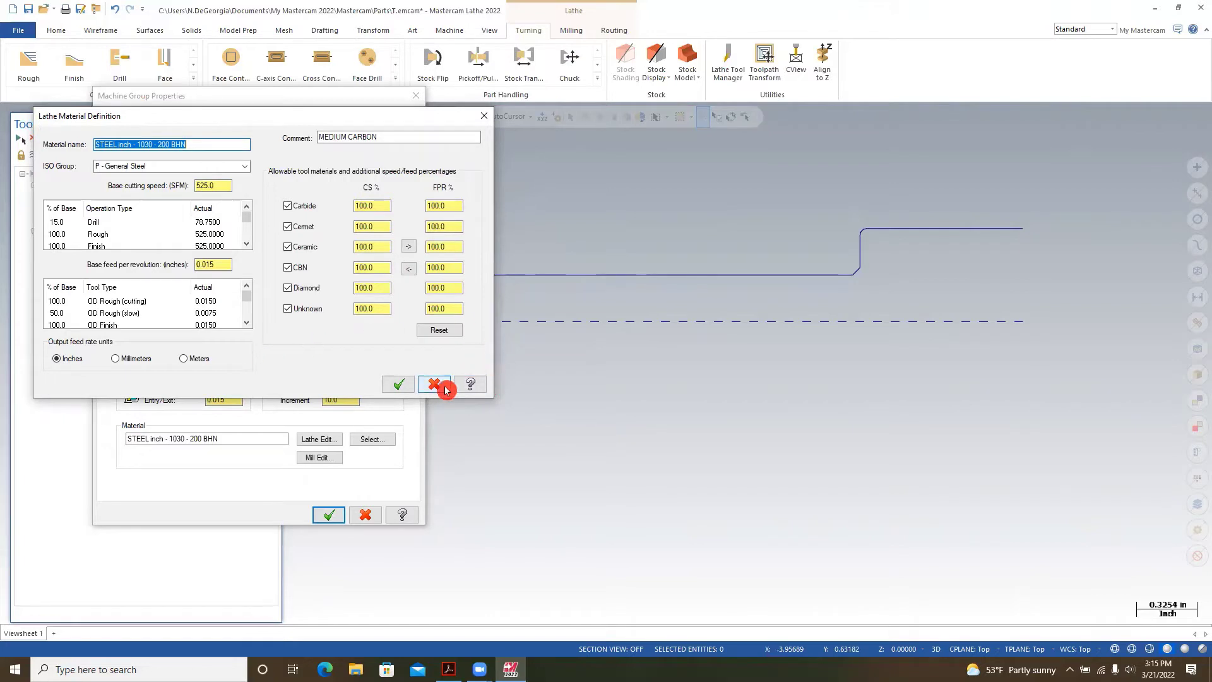
pyautogui.click(483, 116)
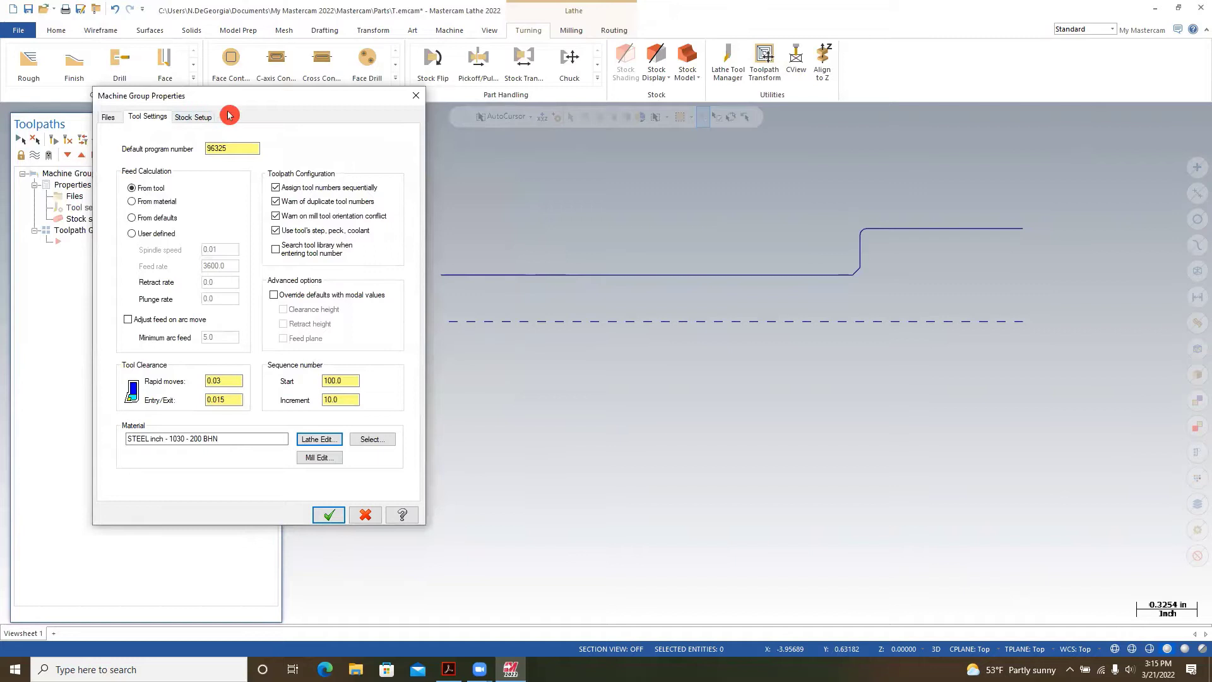
# Define the left-spindle stock as a cylinder with OD 2.0, length 4.0 and Z 0.0, previewing its lathe boundaries before accepting.
pyautogui.click(204, 118)
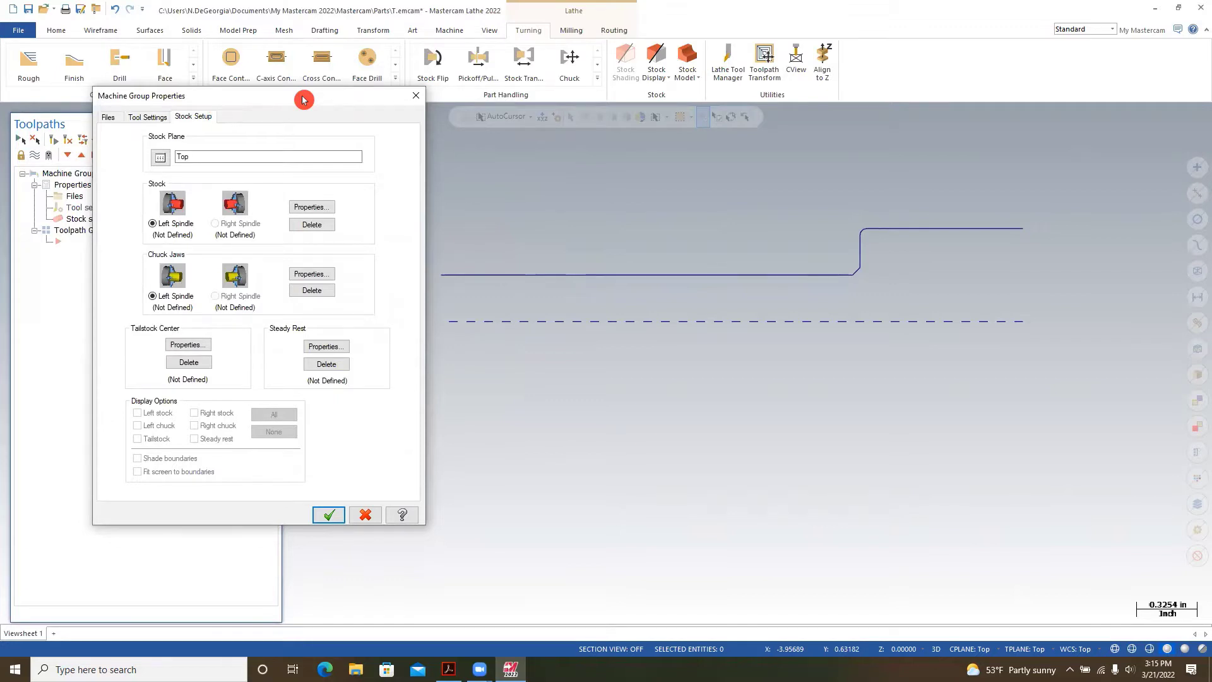
pyautogui.moveTo(303, 99); pyautogui.dragTo(218, 179)
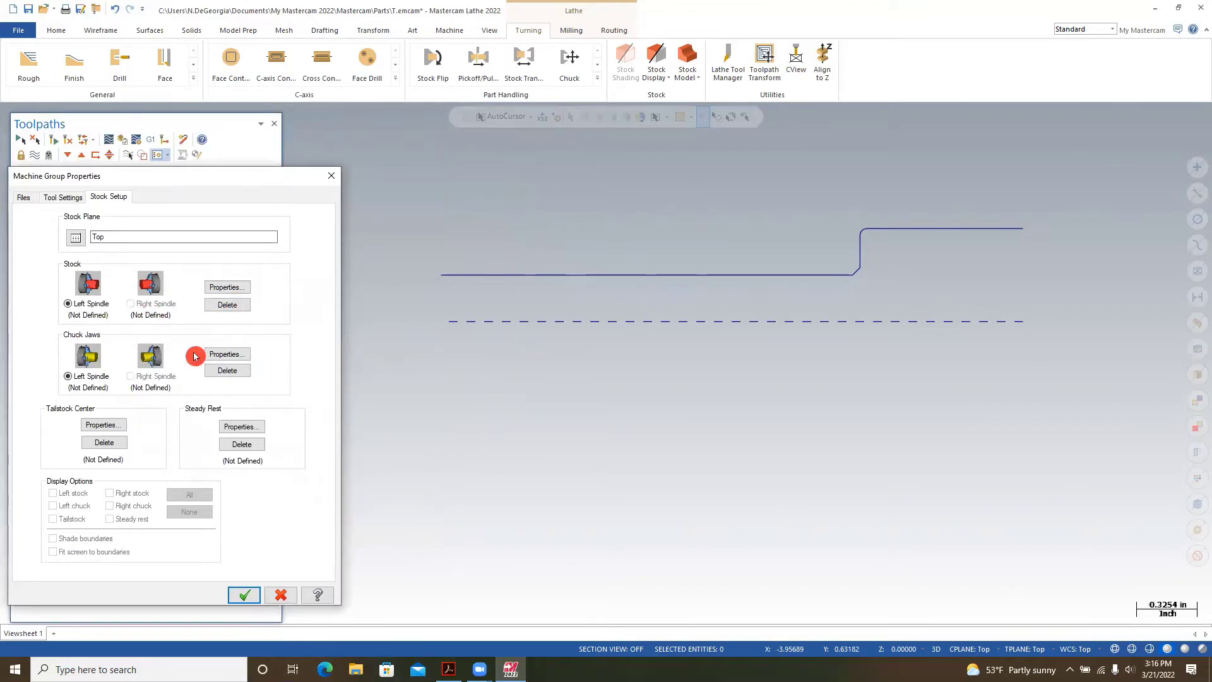
pyautogui.click(233, 289)
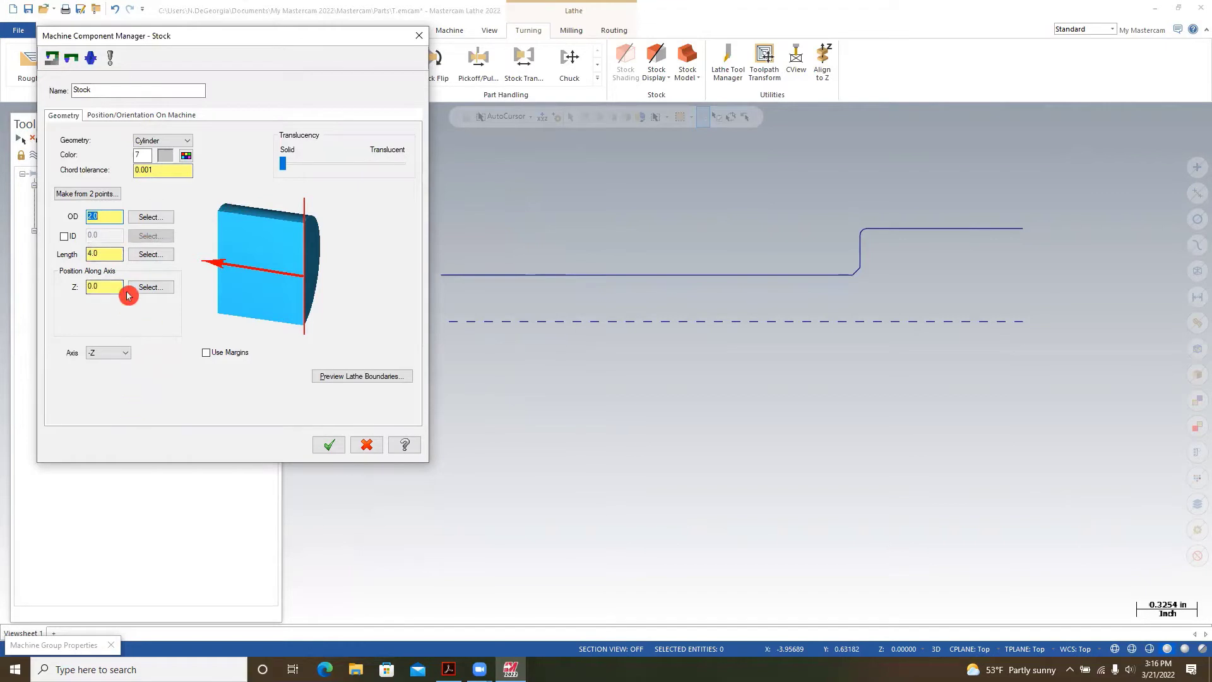
pyautogui.click(397, 381)
pyautogui.scroll(-2, 984, 359)
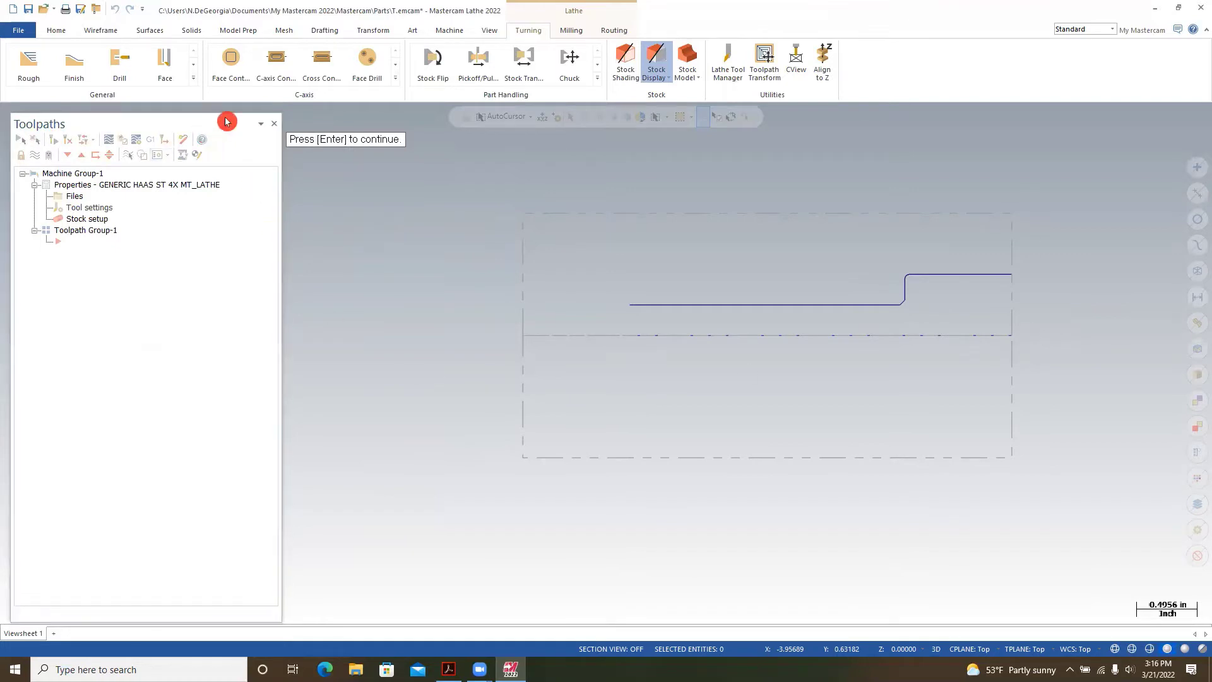
pyautogui.press('Return')
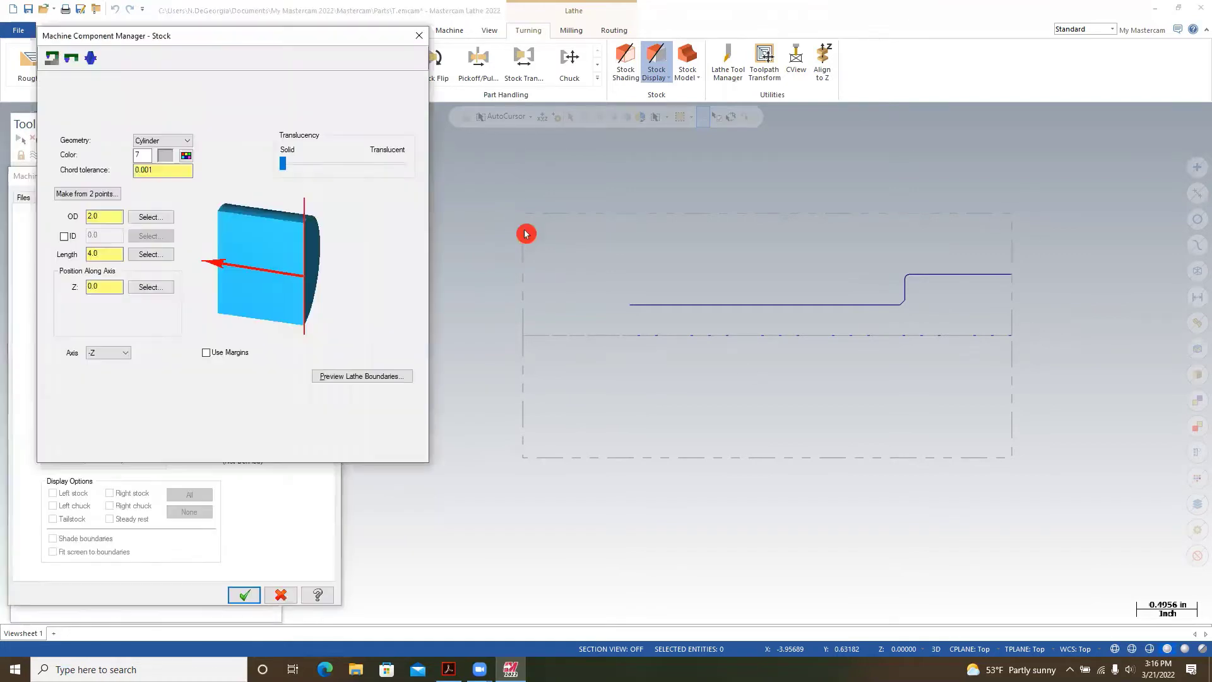
pyautogui.click(330, 437)
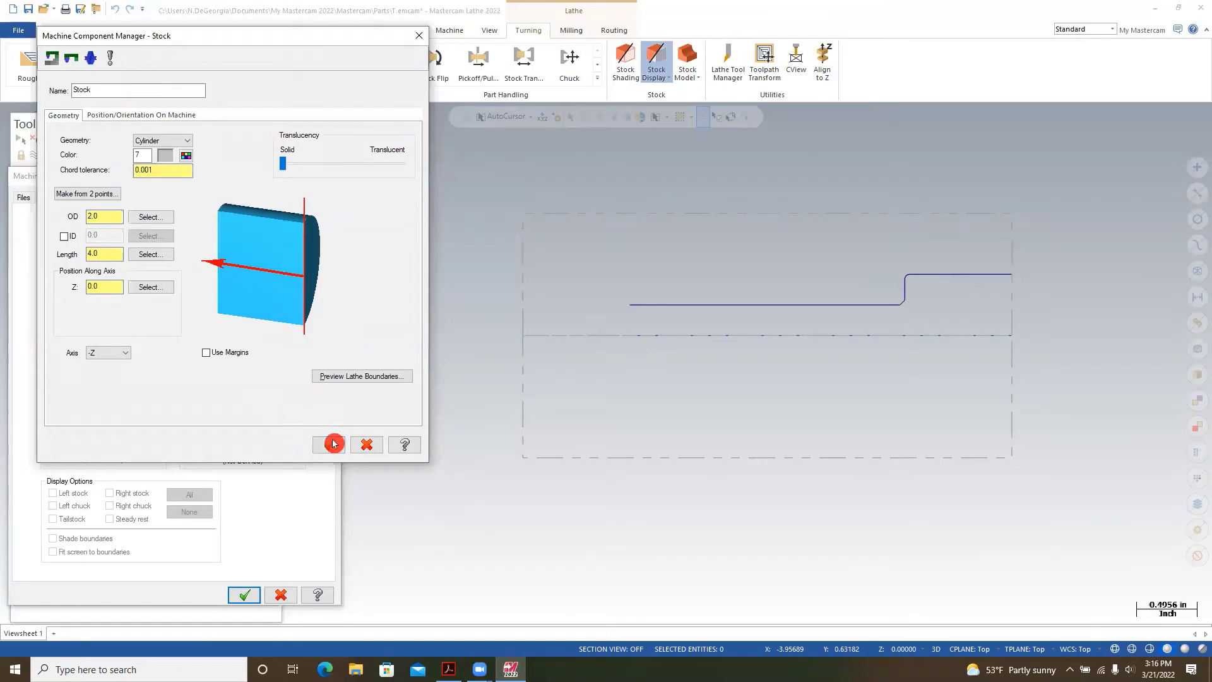
pyautogui.press('Return')
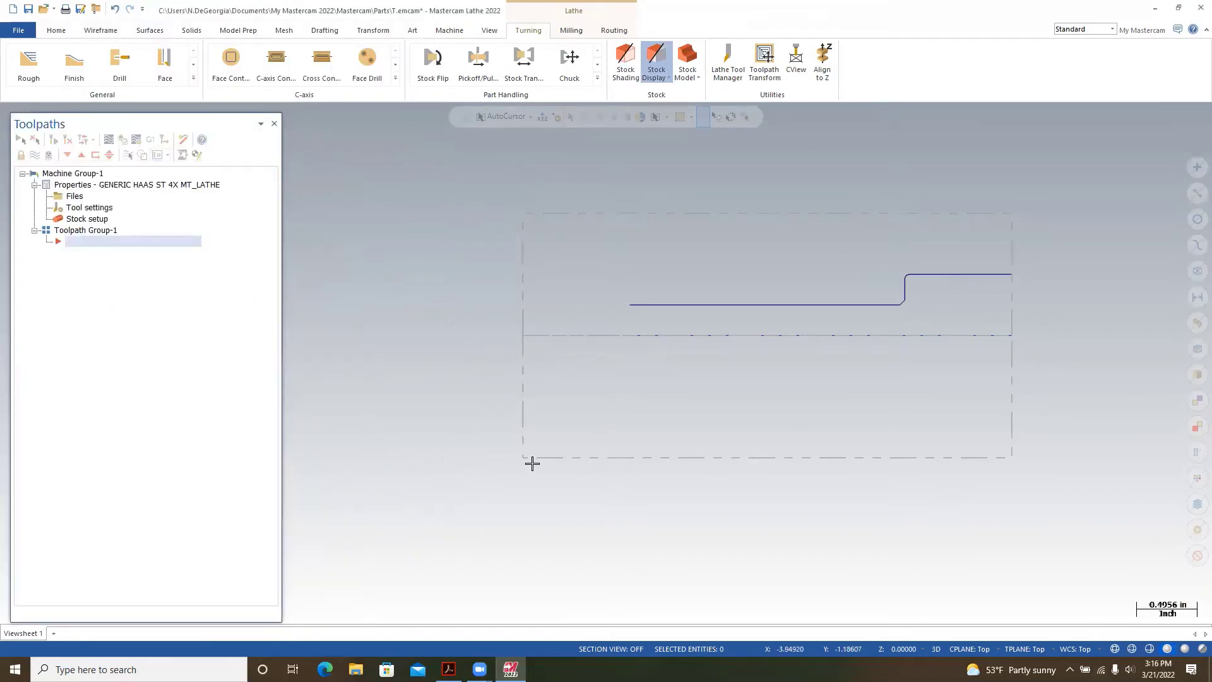
# Start a lathe drill toolpath with the T112112 0.5 dia. spot tool and the comment SPOT DRILLING.
pyautogui.scroll(2, 1109, 296)
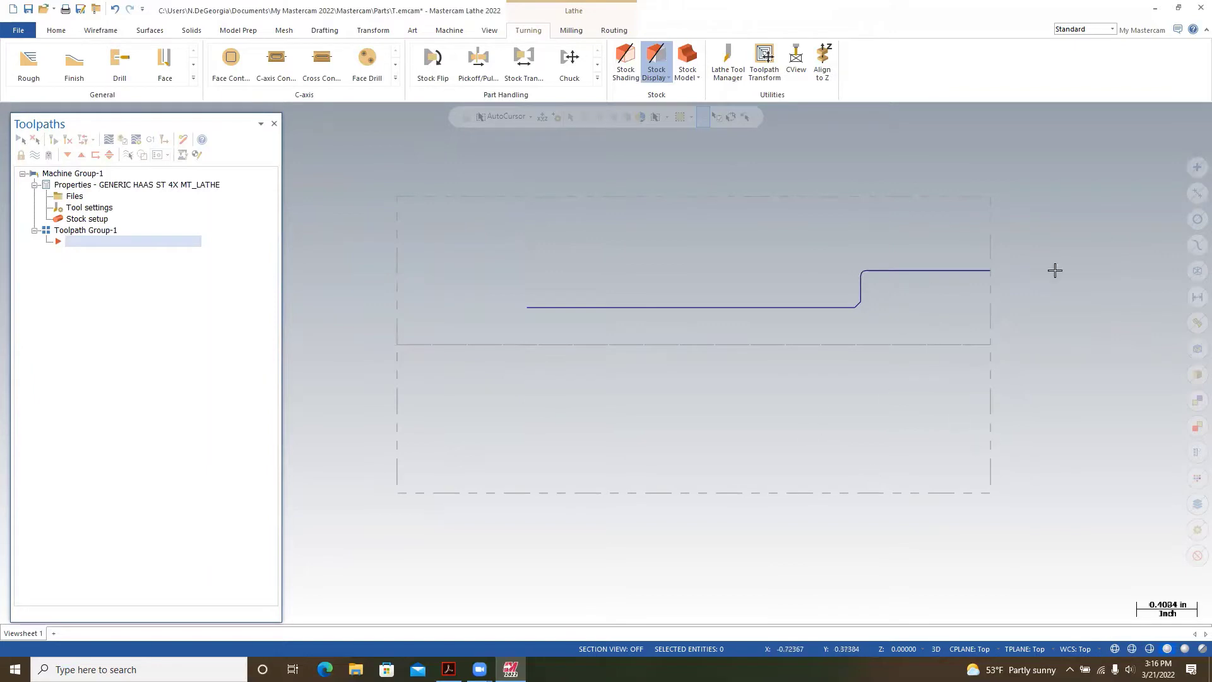
pyautogui.click(108, 94)
pyautogui.click(120, 67)
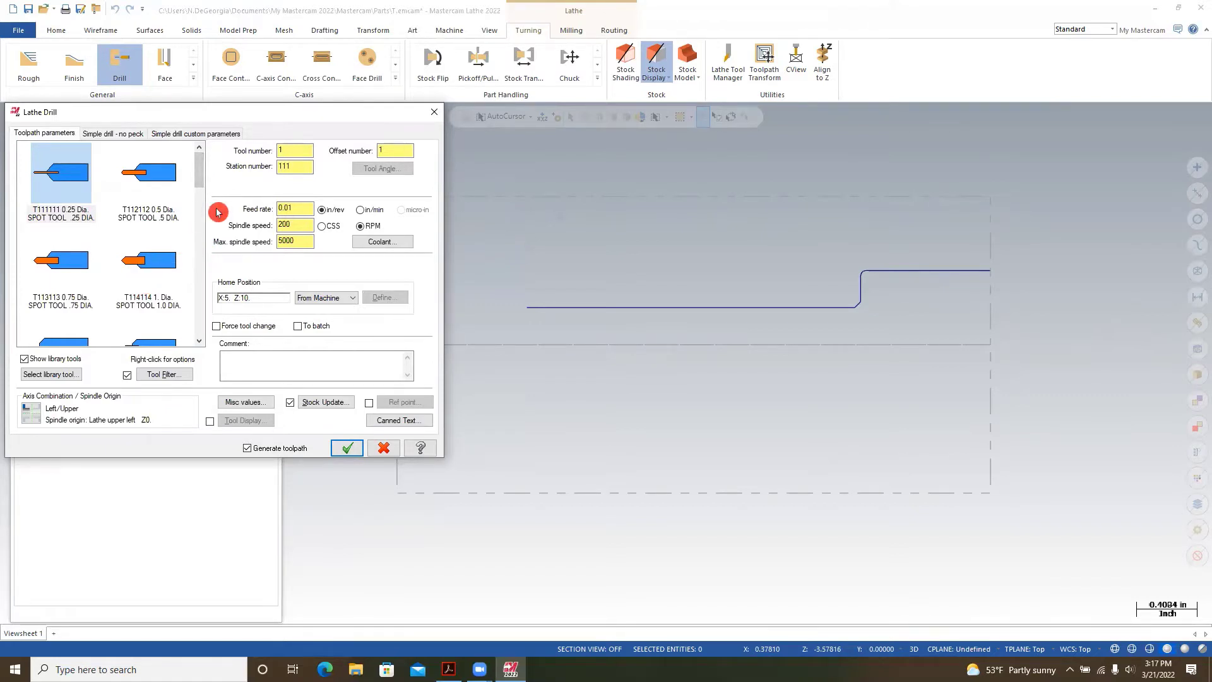
pyautogui.click(151, 218)
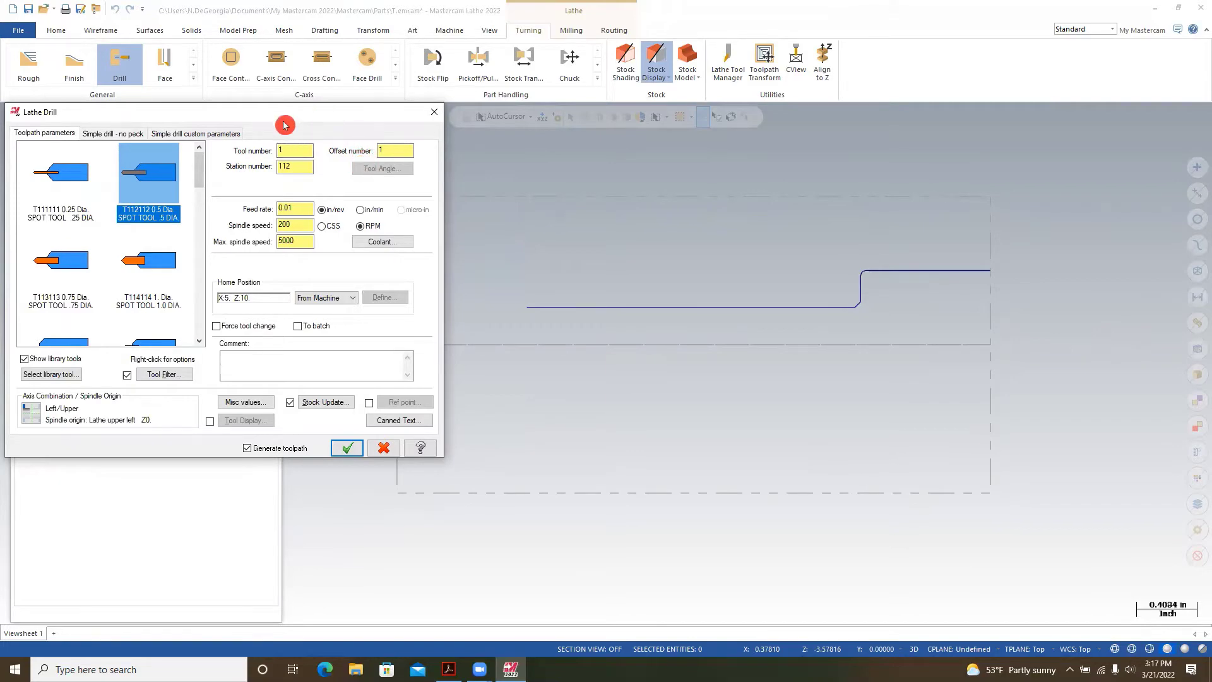
pyautogui.moveTo(284, 125); pyautogui.dragTo(247, 185)
pyautogui.click(277, 442)
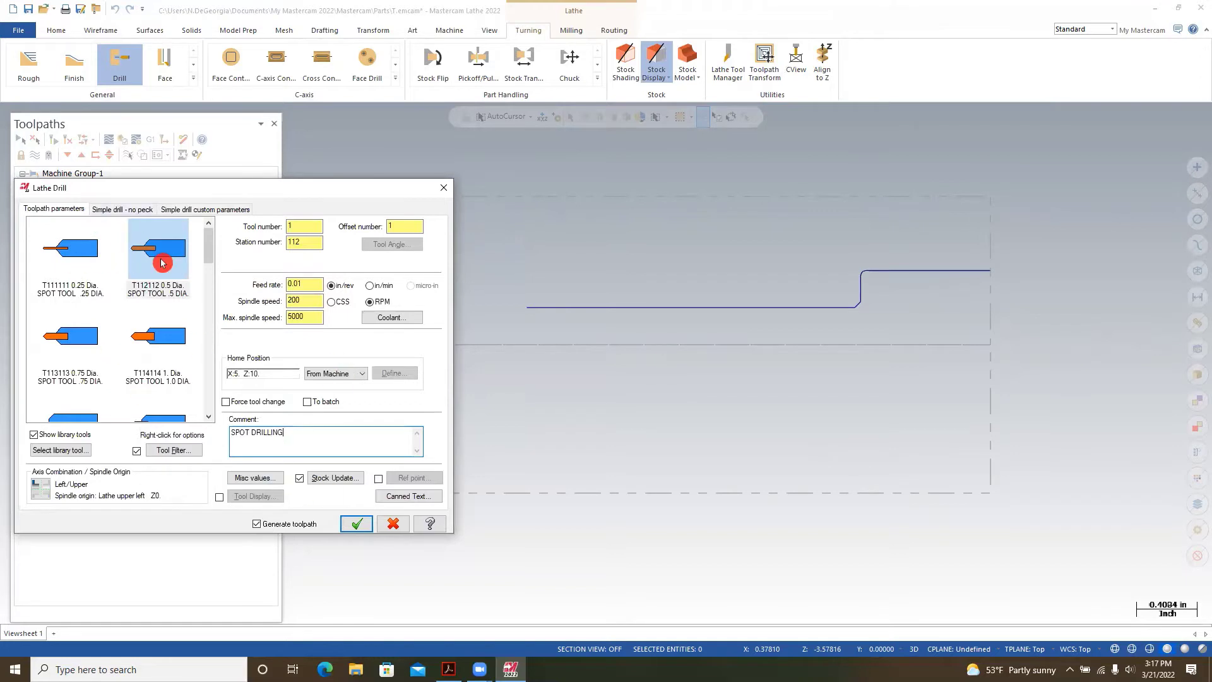
# Set the spot drill's incremental depth to -.1, generate the toolpath, and inspect it at the stock's front face.
pyautogui.click(140, 210)
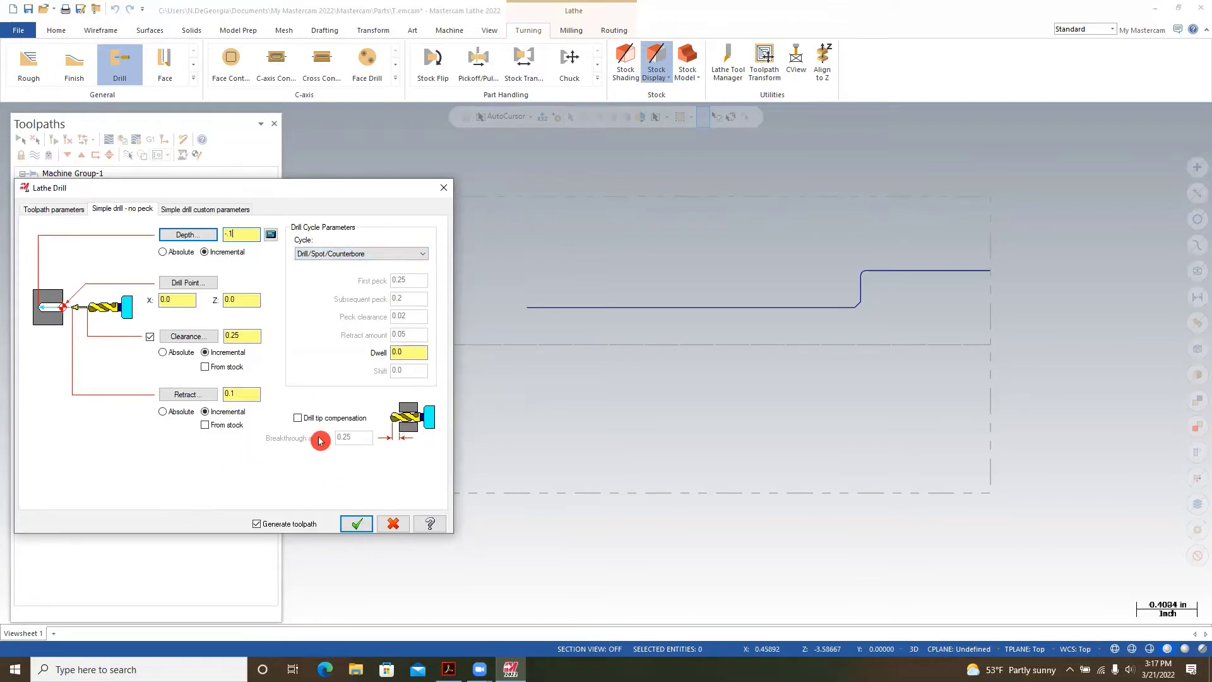
pyautogui.click(353, 527)
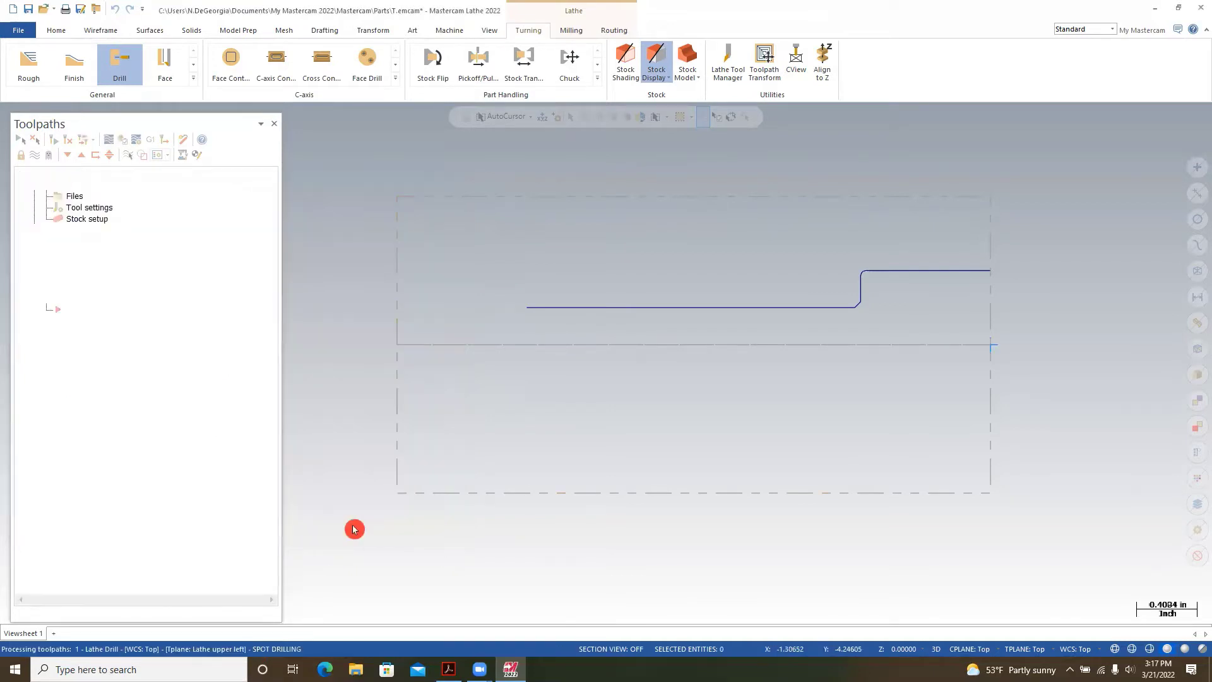
pyautogui.scroll(4, 1010, 335)
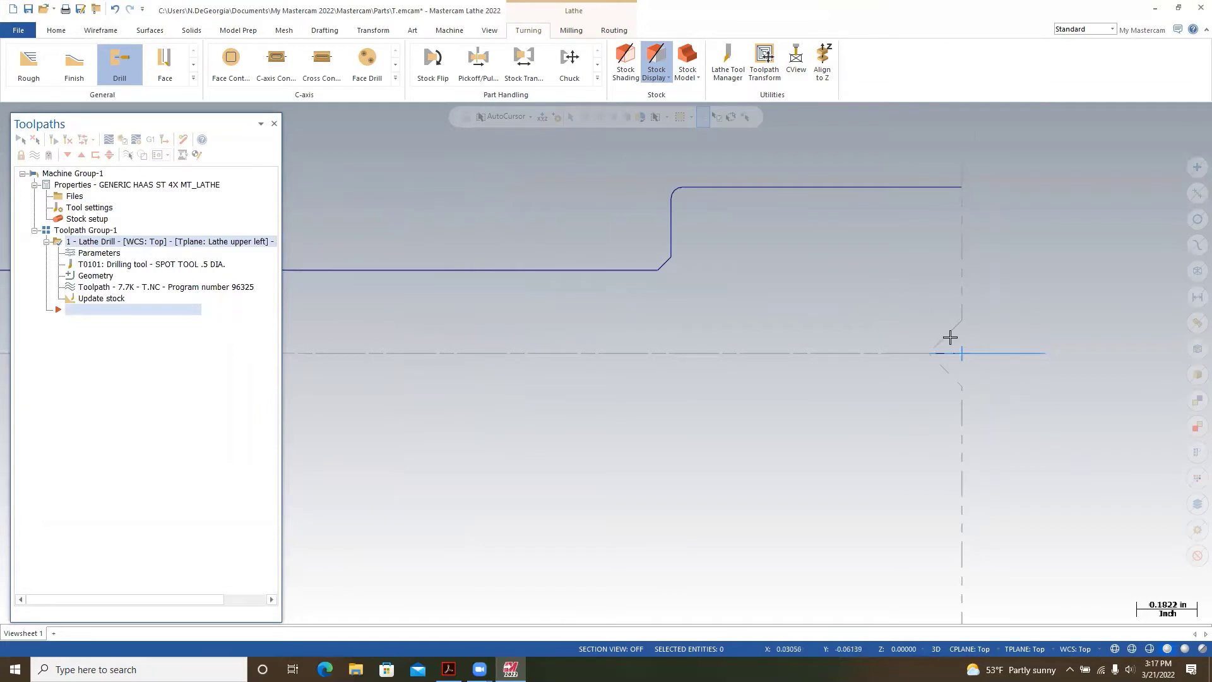
pyautogui.scroll(-3, 1049, 337)
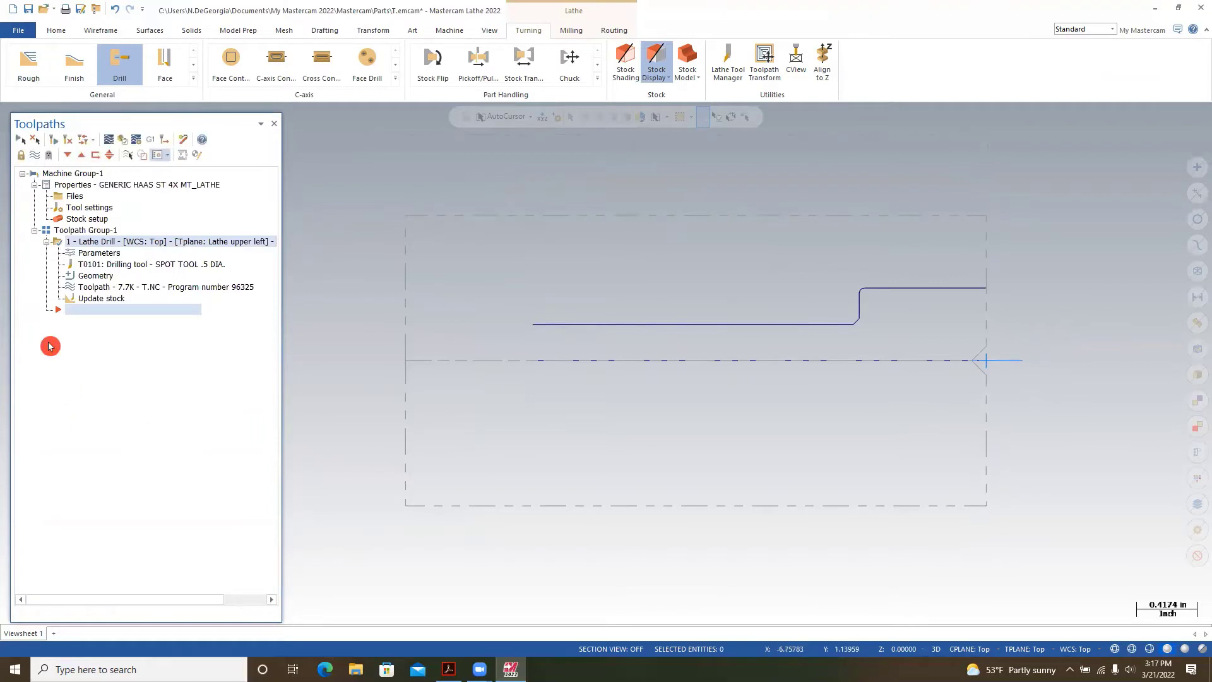
# Start a second lathe drill toolpath with the T124124 0.5 dia. drill and the comment DRILLING OP.
pyautogui.click(118, 63)
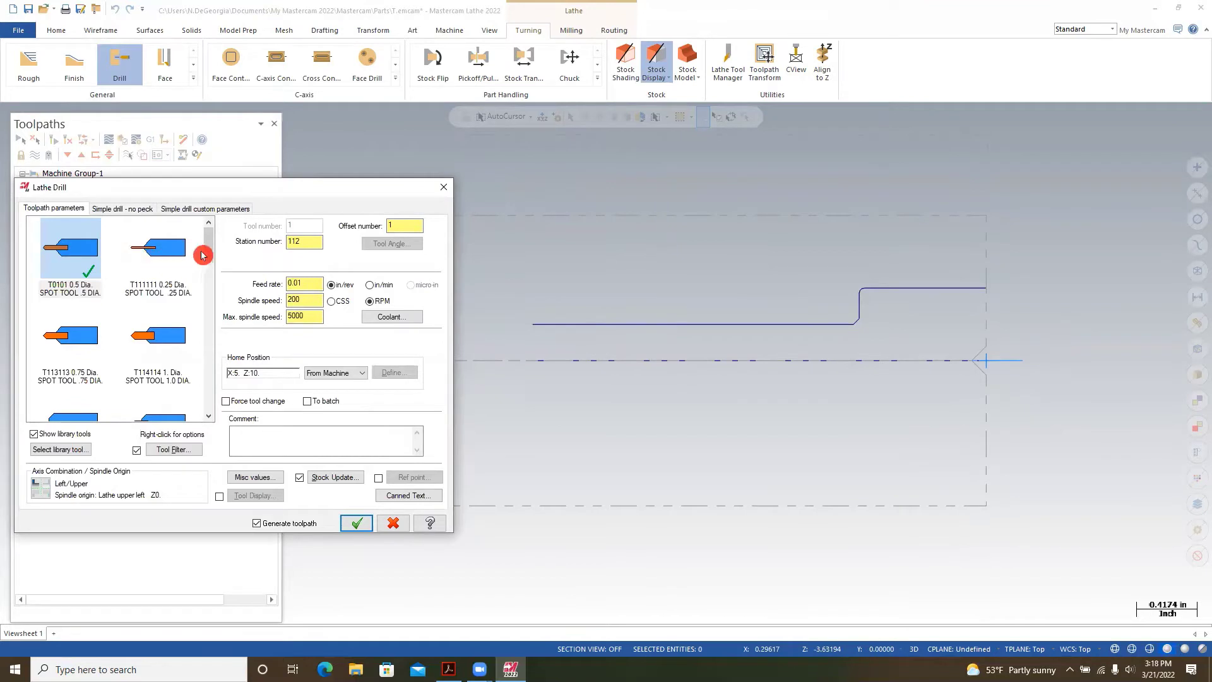
pyautogui.moveTo(208, 249); pyautogui.dragTo(211, 322)
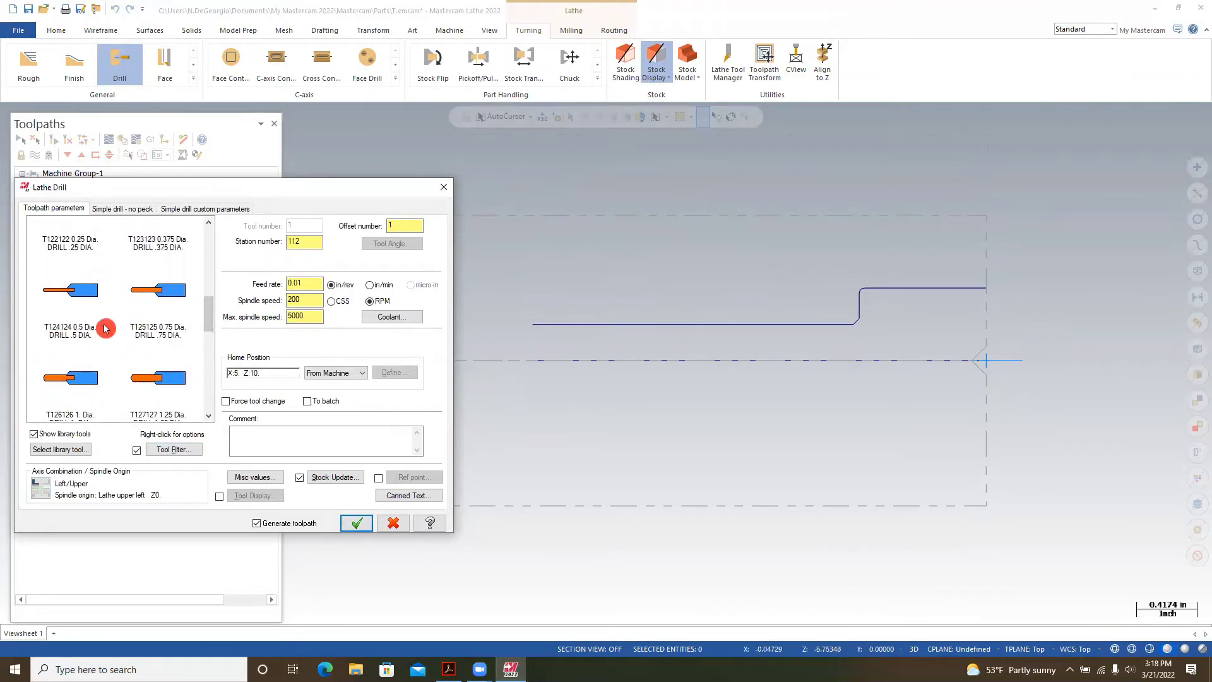
pyautogui.click(76, 337)
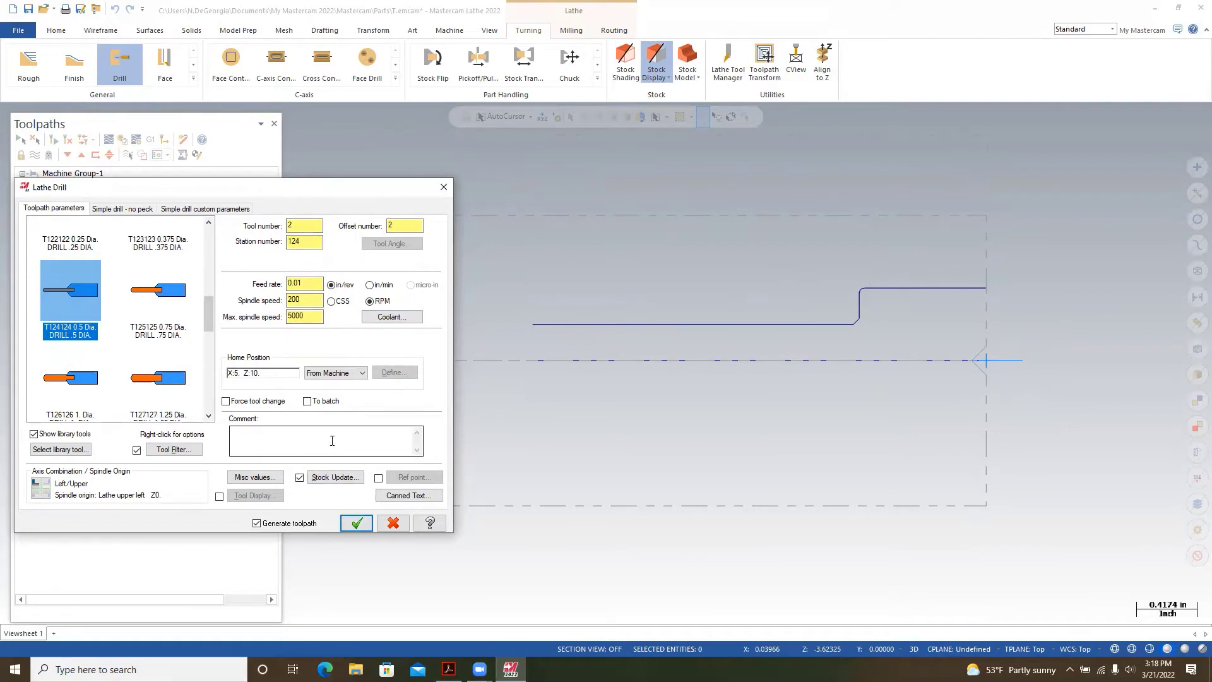
pyautogui.click(313, 431)
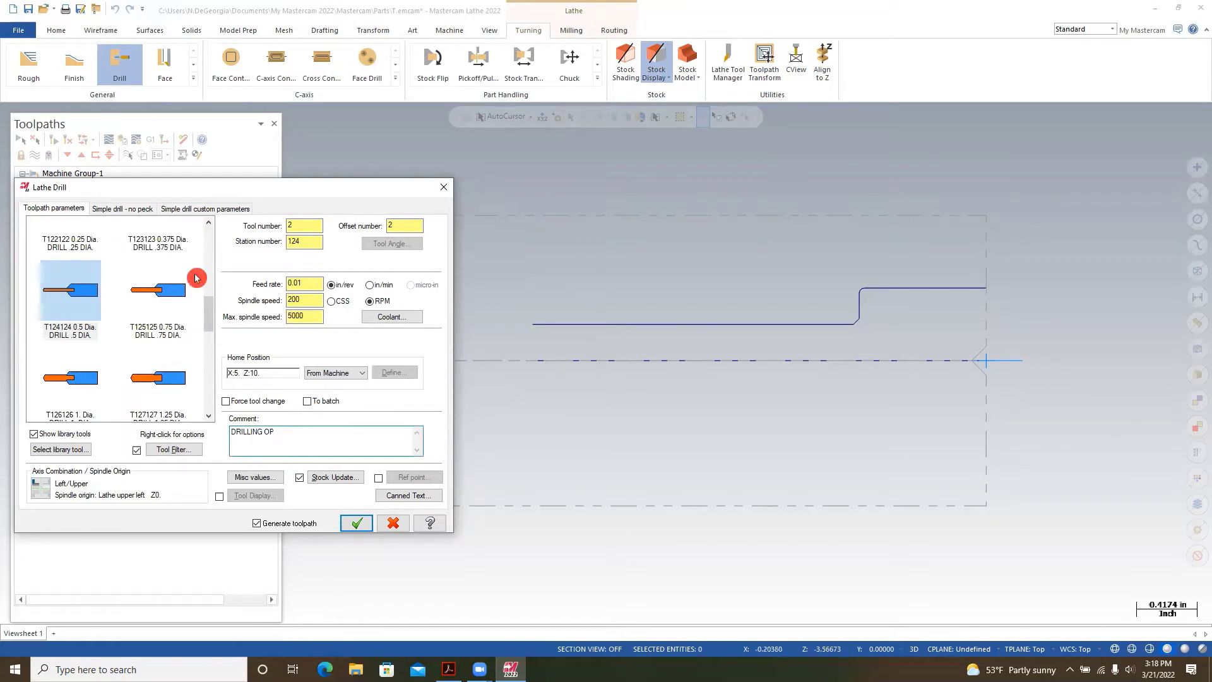
# Set the second drill toolpath's incremental depth to -3.125 by picking the back endpoint of the bore line.
pyautogui.click(131, 212)
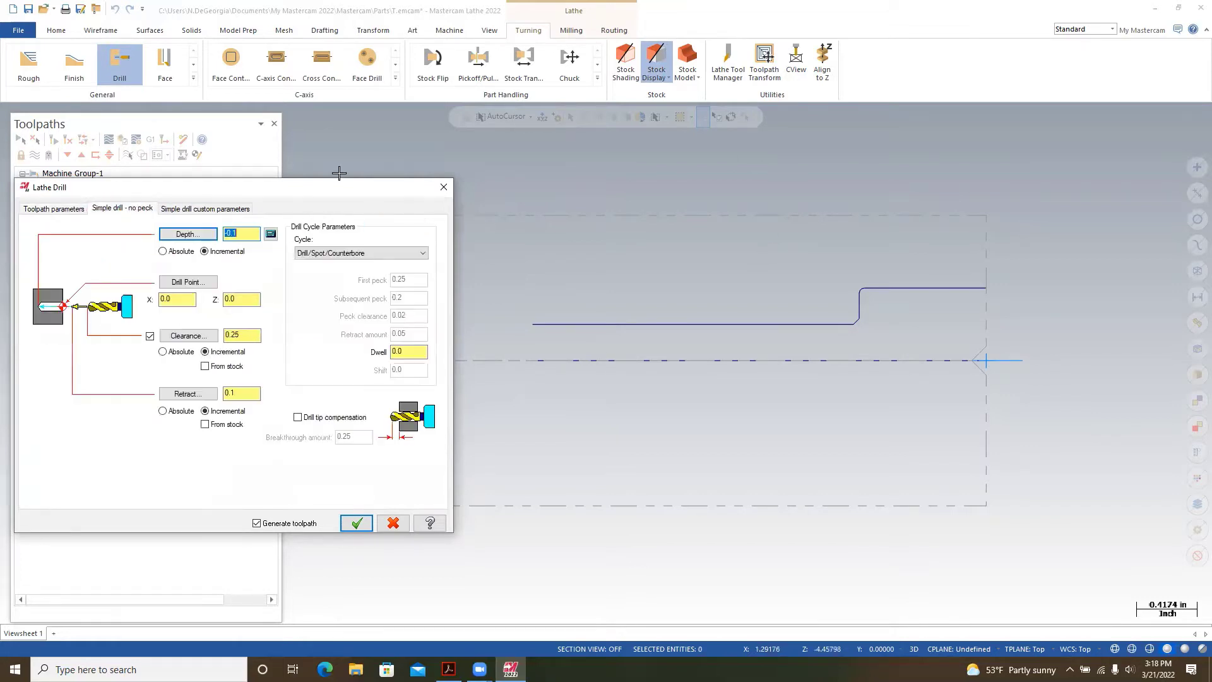
pyautogui.click(182, 235)
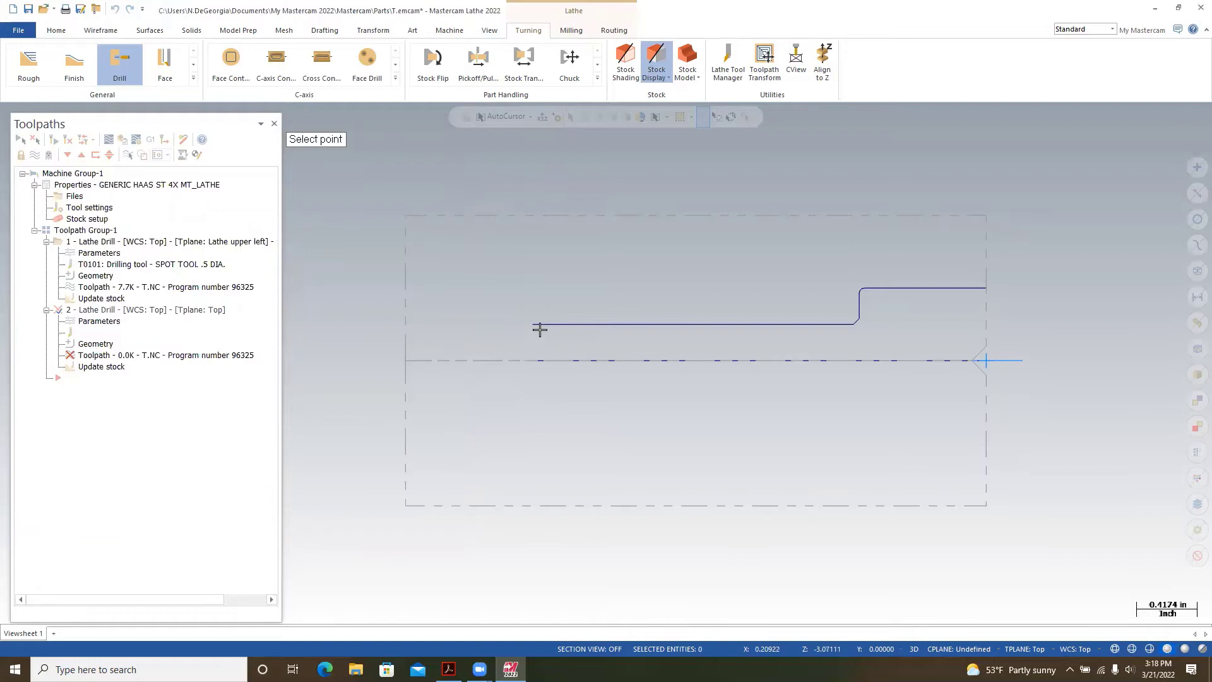
pyautogui.click(533, 324)
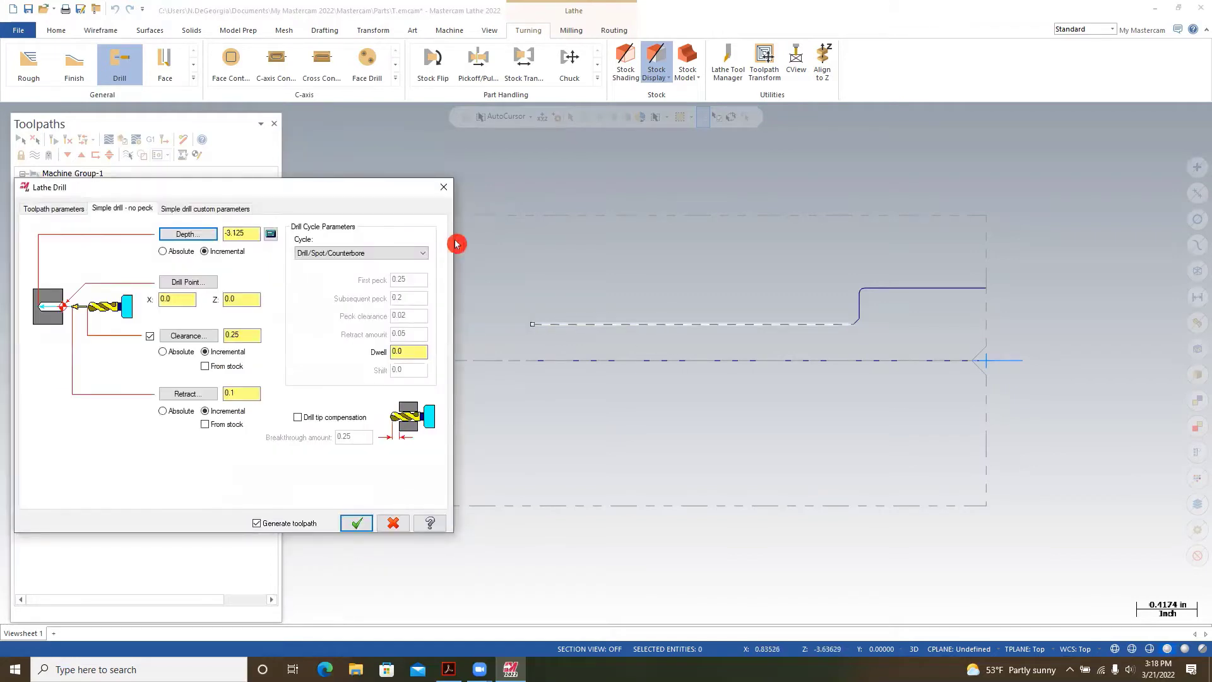
pyautogui.click(150, 336)
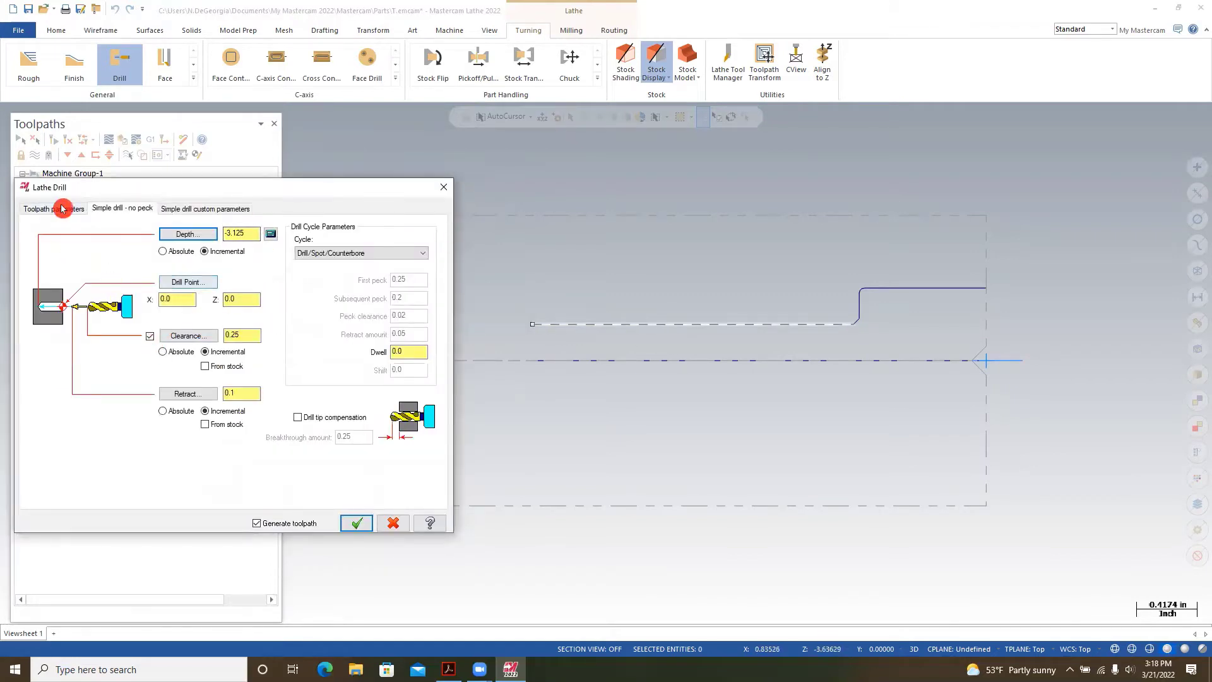
pyautogui.click(319, 259)
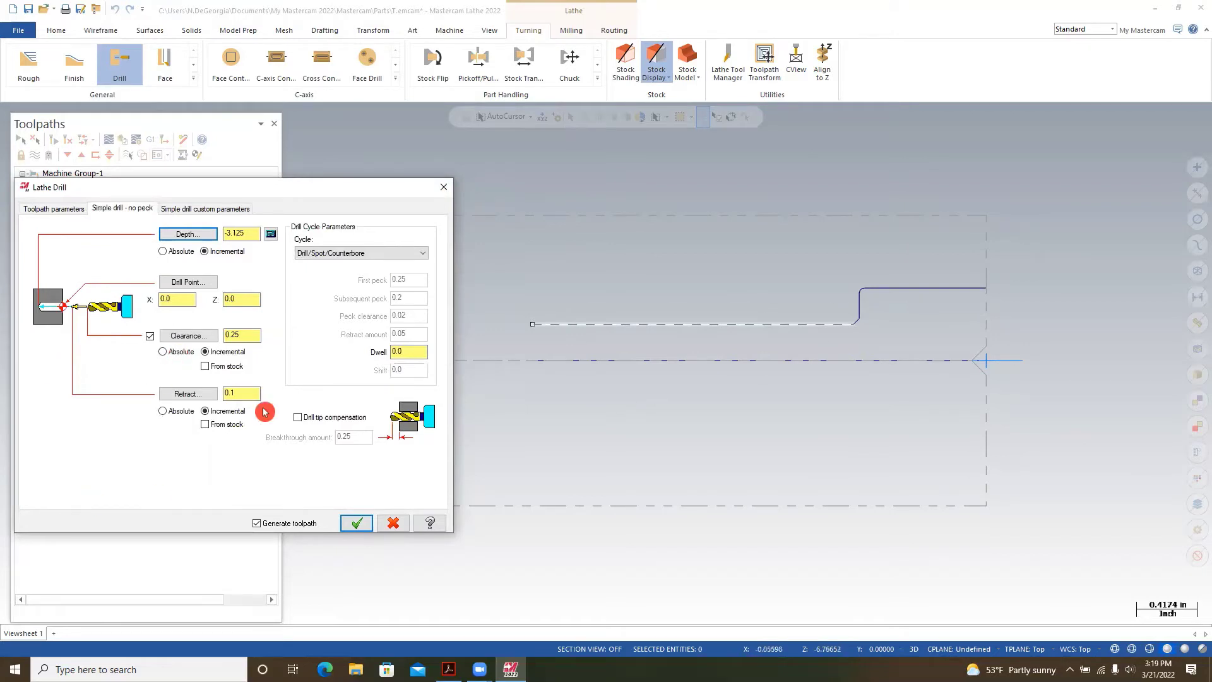
pyautogui.click(242, 303)
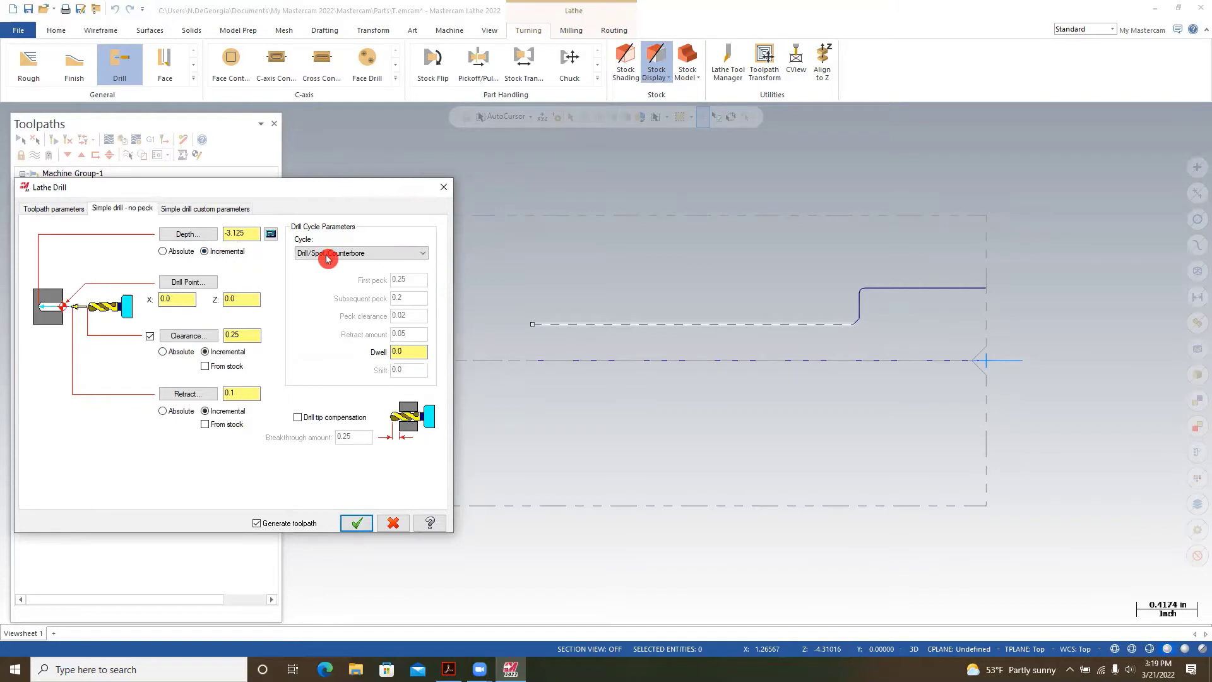
# Use the Peck drill cycle with a first peck of 0.075.
pyautogui.click(420, 255)
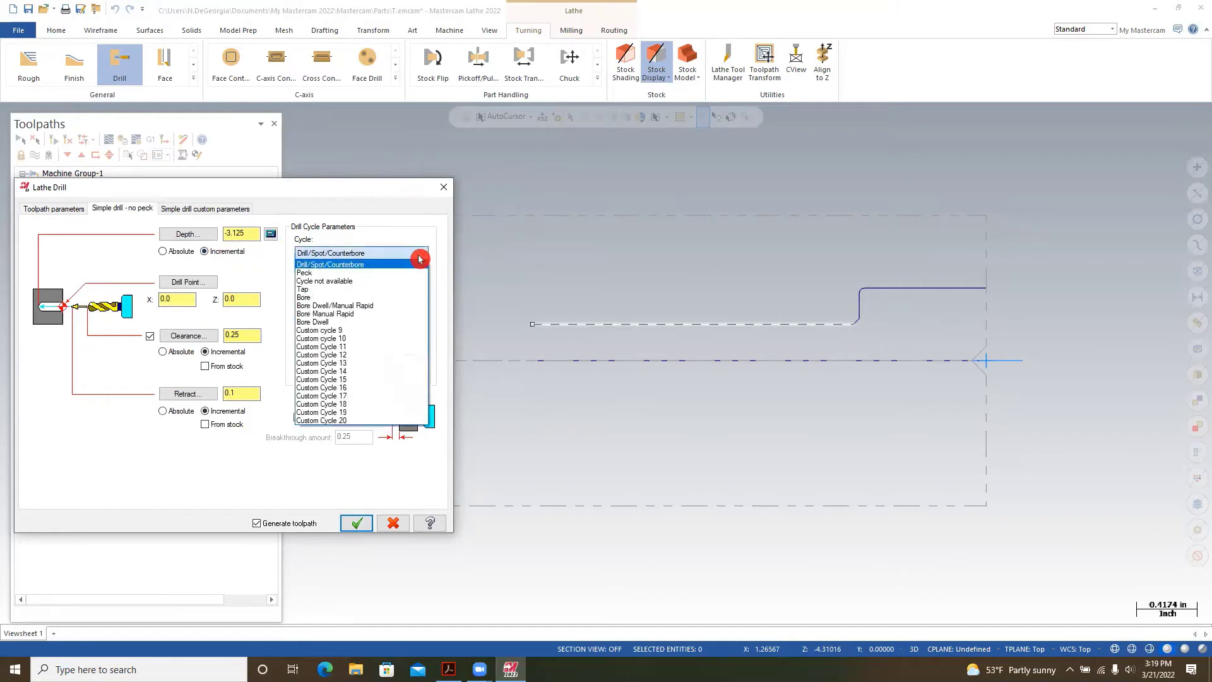
pyautogui.click(418, 273)
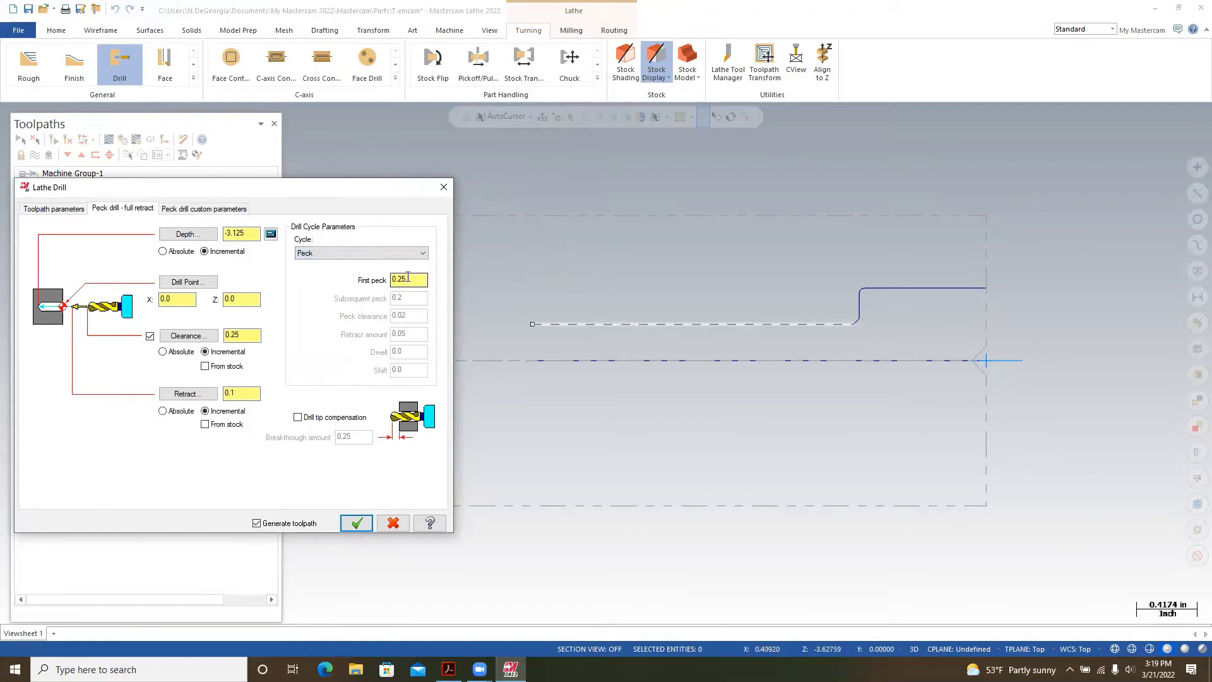
pyautogui.moveTo(408, 277); pyautogui.dragTo(344, 279)
# Enable drill tip compensation with a breakthrough amount of .020 and generate the drilling toolpath.
pyautogui.click(296, 419)
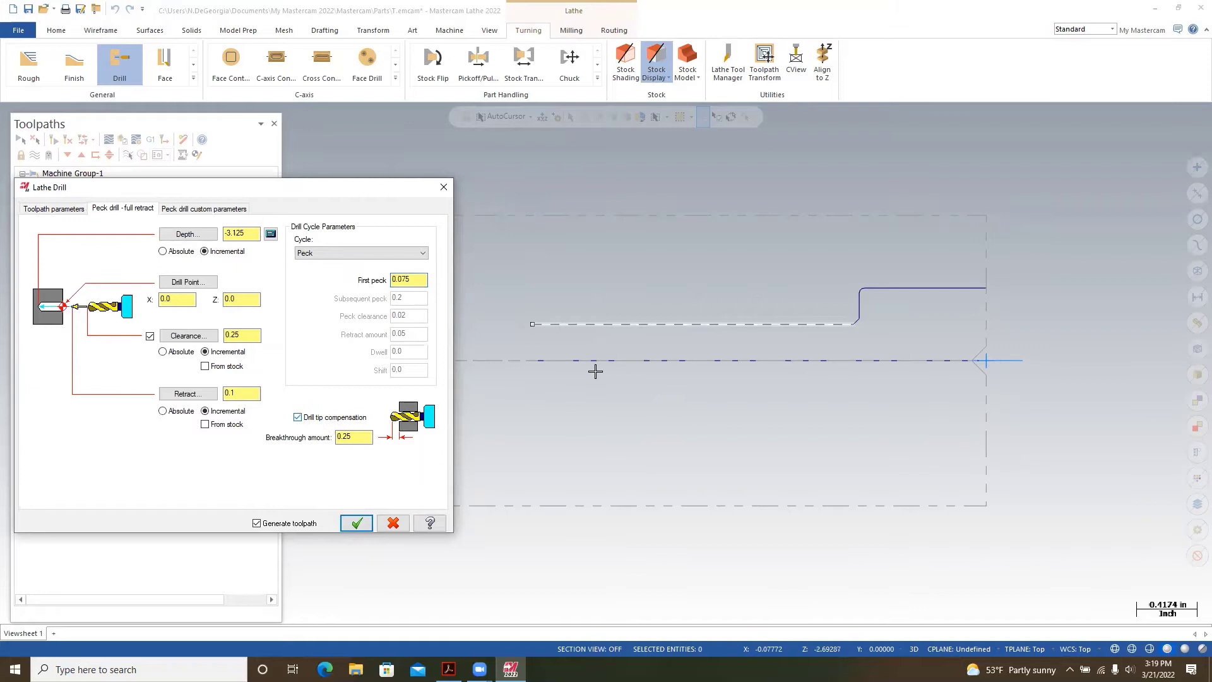
pyautogui.doubleClick(372, 434)
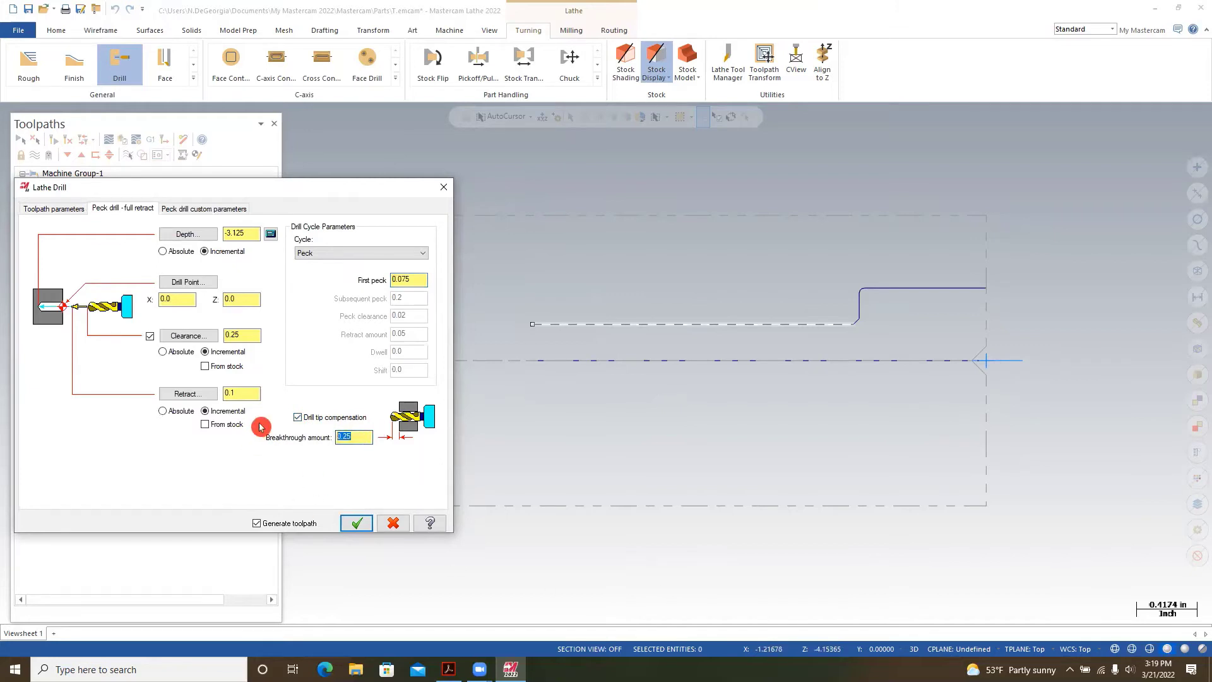
pyautogui.press('BackSpace')
pyautogui.write('.020')
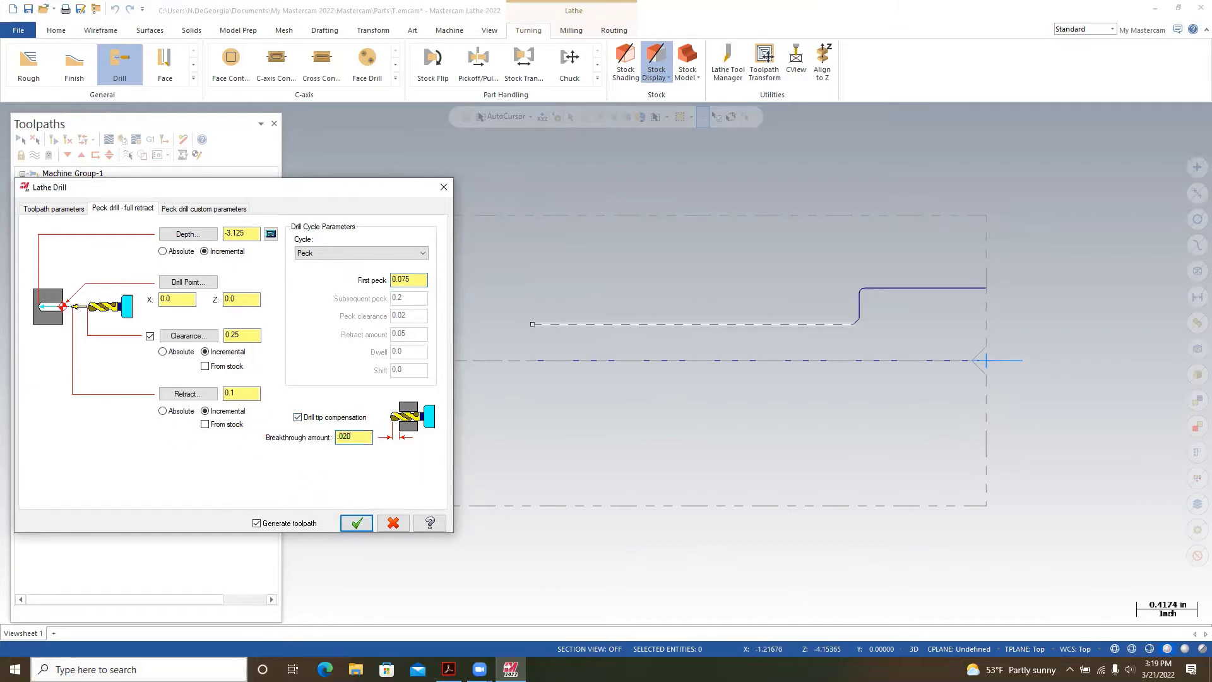
pyautogui.click(356, 525)
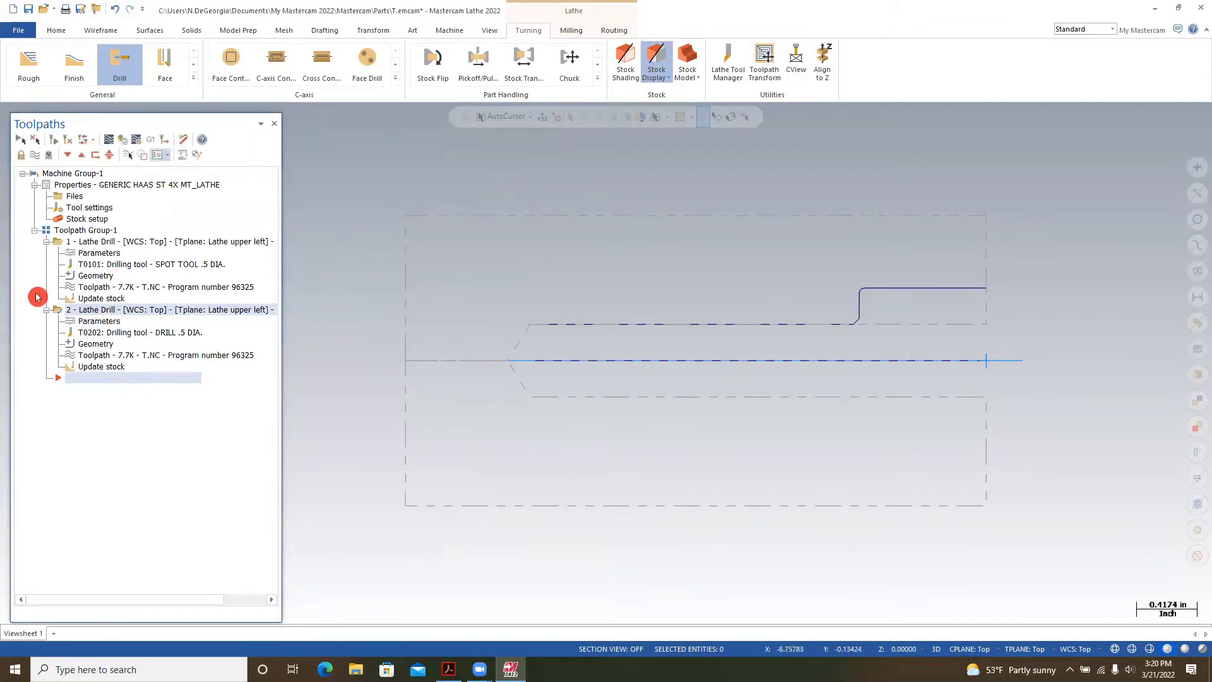
# Backplot the spot drilling and drilling operations at a slower playback speed, with the Toolpaths manager moved clear of the playback controls.
pyautogui.click(62, 245)
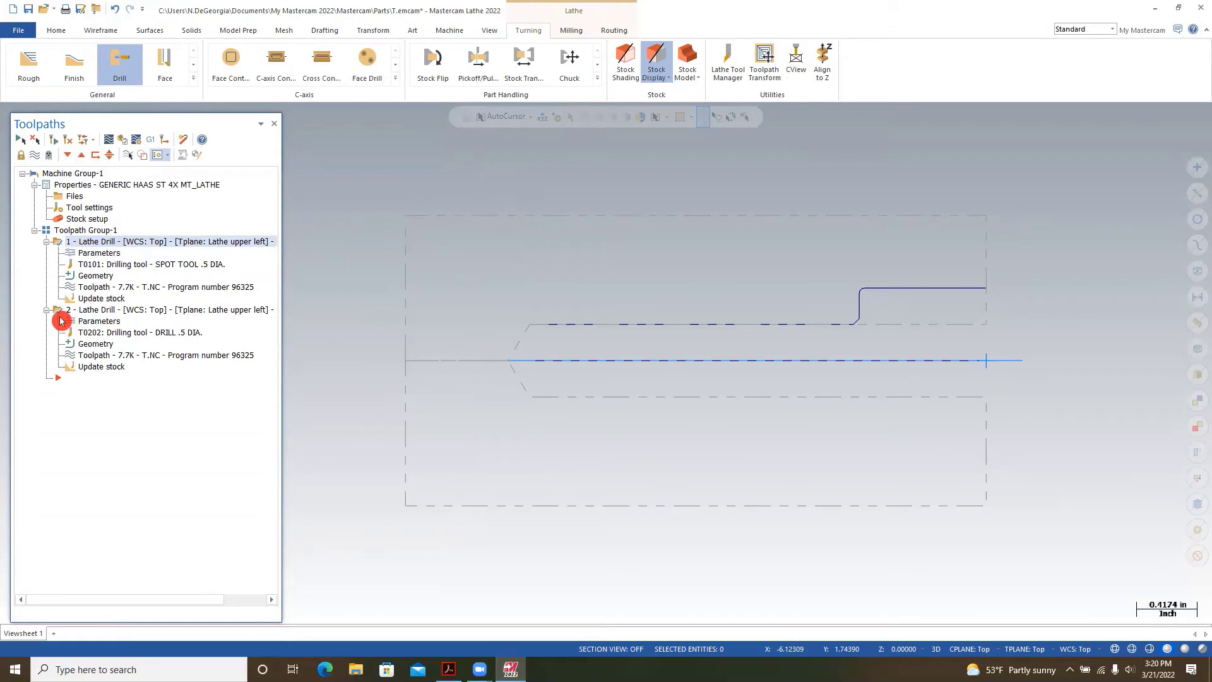
pyautogui.click(106, 142)
pyautogui.click(212, 122)
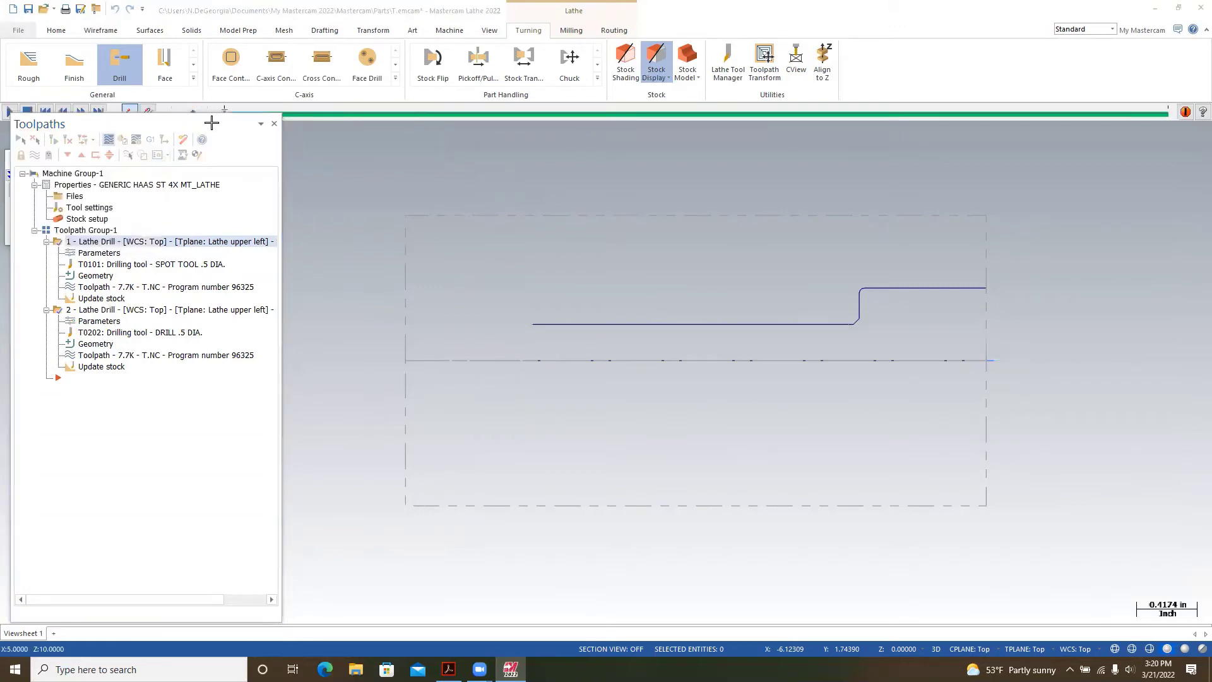
pyautogui.moveTo(208, 120); pyautogui.dragTo(203, 291)
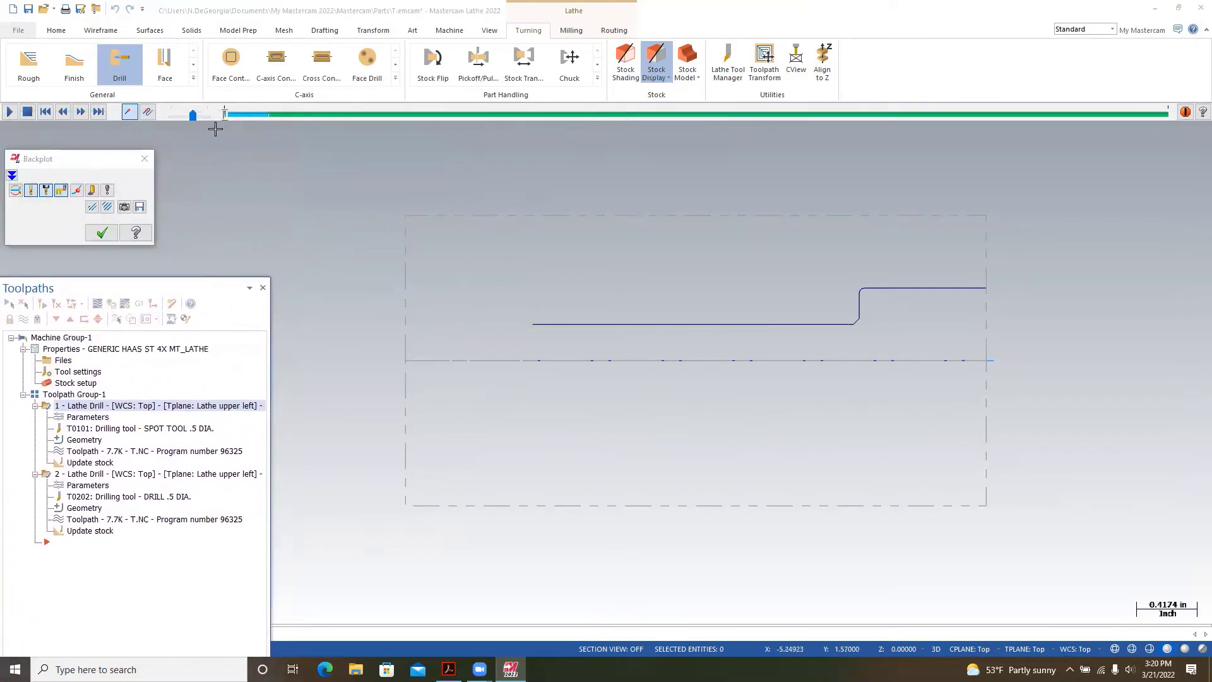
pyautogui.moveTo(194, 117); pyautogui.dragTo(184, 125)
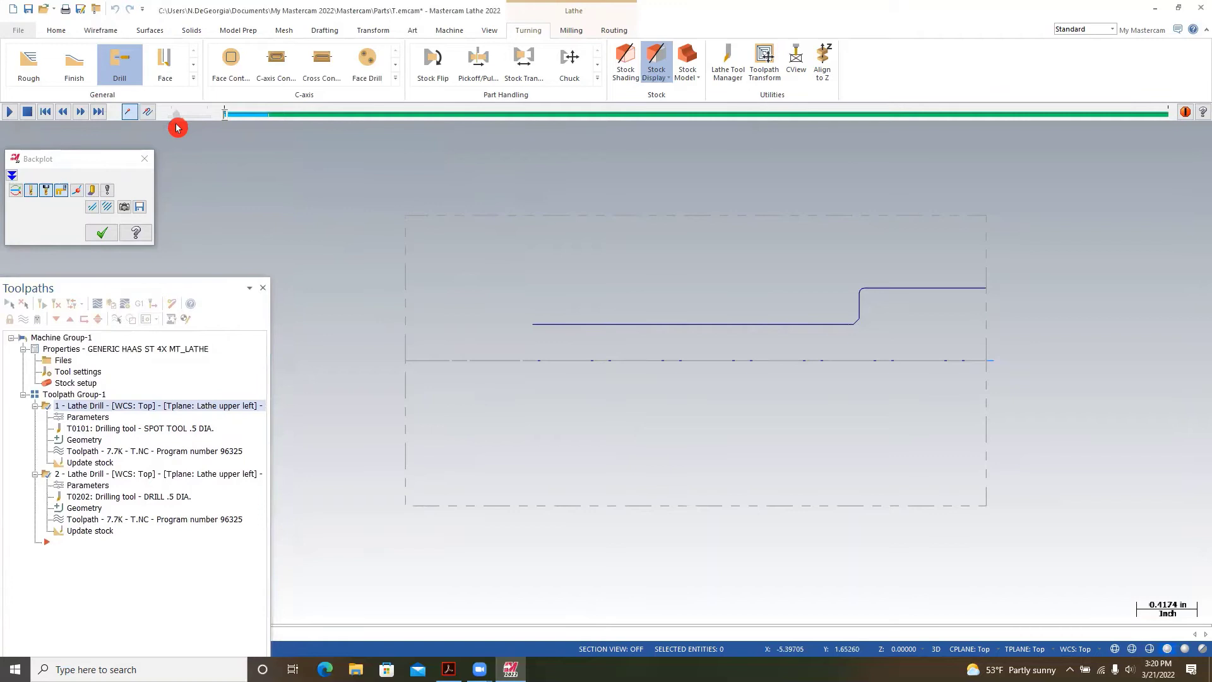
pyautogui.click(13, 116)
pyautogui.click(27, 112)
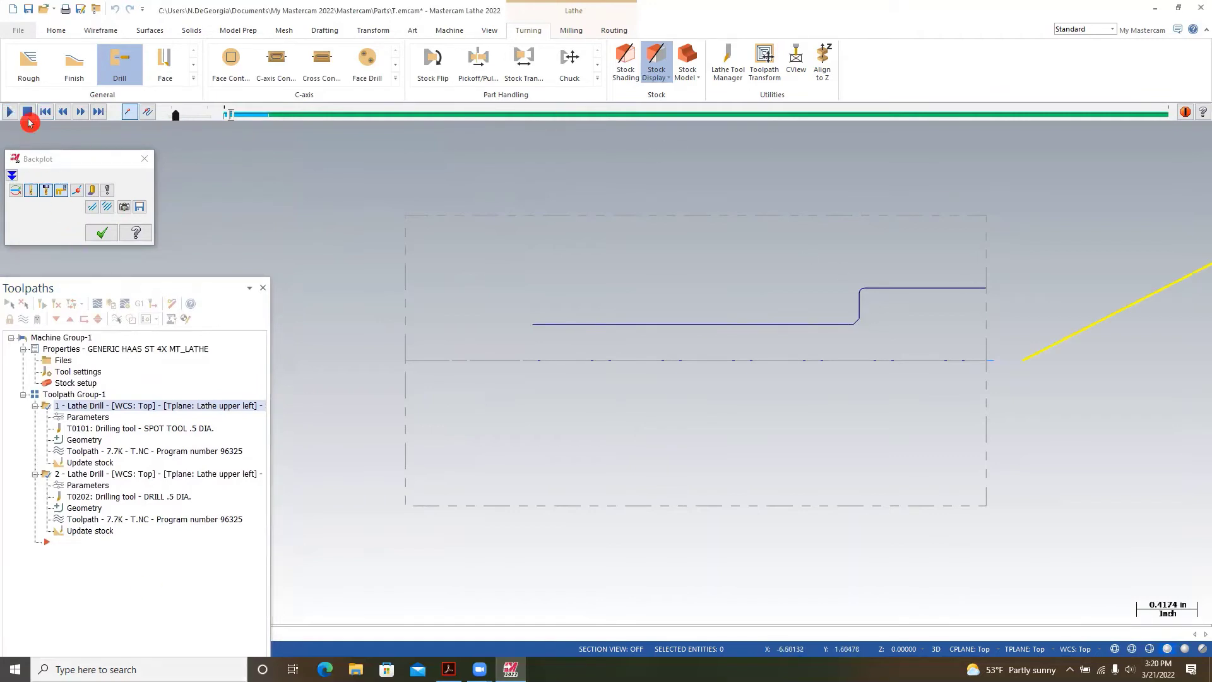
# Try to continue the backplot playback with the tool shown, and reposition the Toolpaths manager beside the Backplot dialog.
pyautogui.click(27, 112)
pyautogui.click(31, 189)
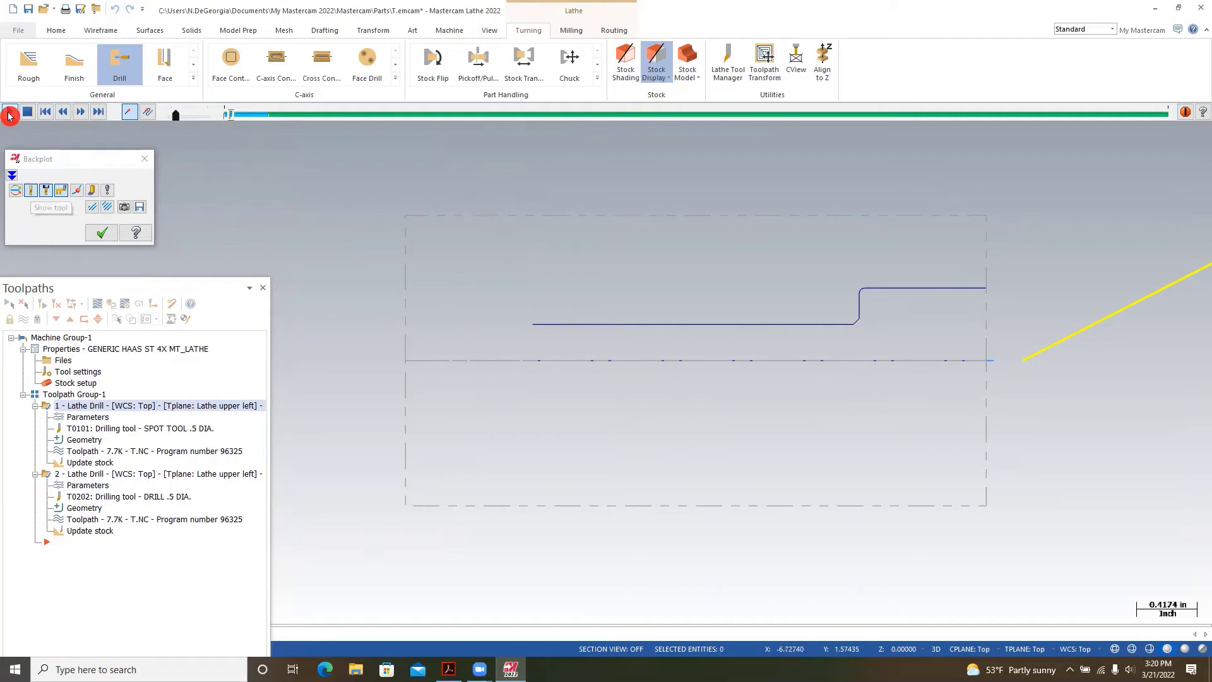
pyautogui.click(9, 116)
pyautogui.click(135, 228)
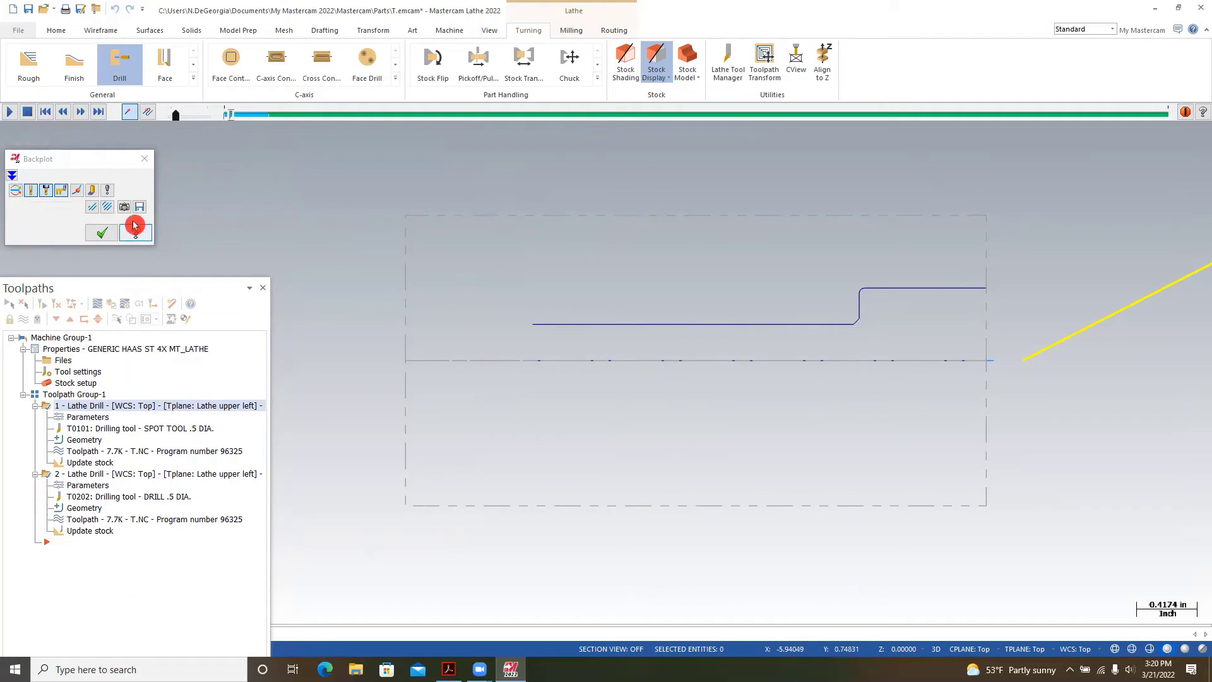
pyautogui.click(326, 239)
pyautogui.moveTo(326, 238); pyautogui.dragTo(400, 110)
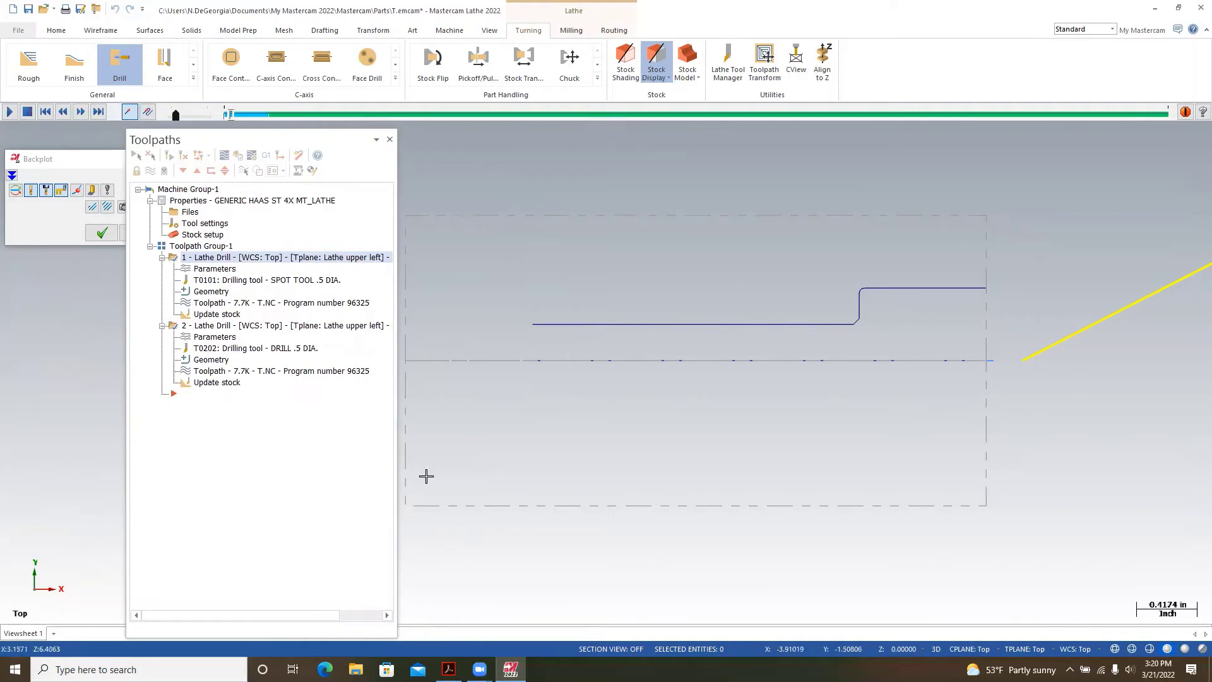
pyautogui.moveTo(175, 116)
pyautogui.mouseDown()
pyautogui.moveTo(244, 143)
pyautogui.moveTo(298, 257)
pyautogui.moveTo(325, 246)
pyautogui.moveTo(106, 277)
pyautogui.mouseUp()
pyautogui.click(379, 403)
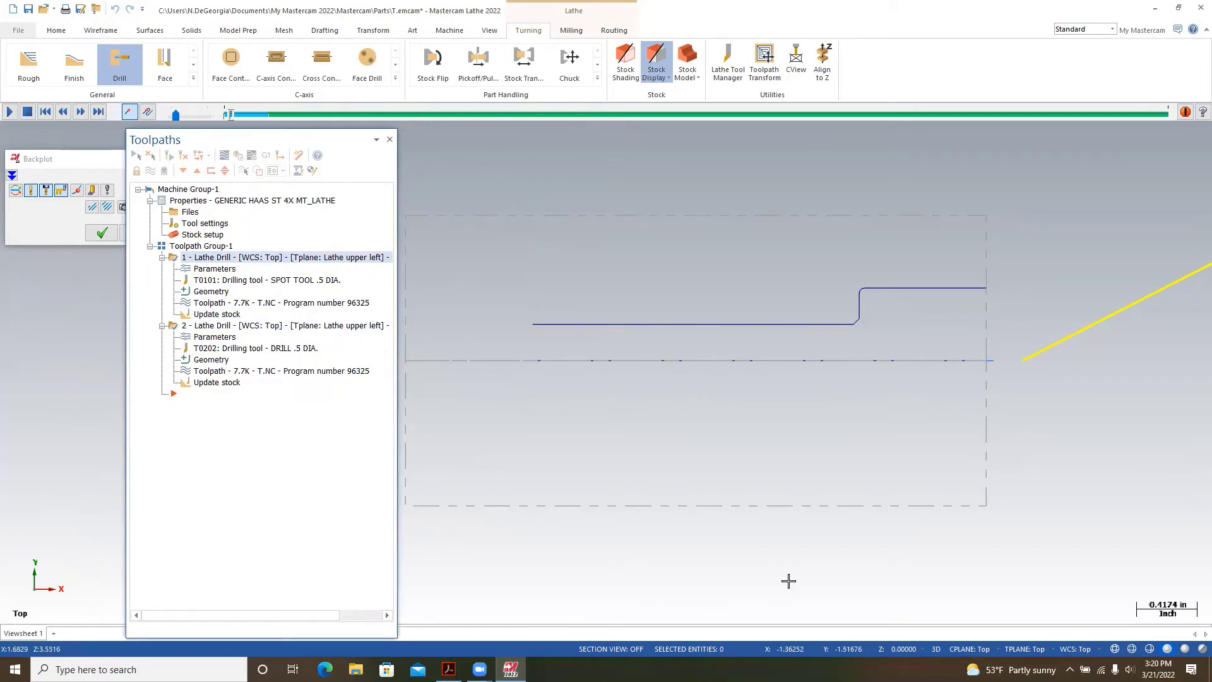
# Speed up the backplot to play both drilling operations to the end, close it, and return the Toolpaths manager to its place.
pyautogui.click(179, 114)
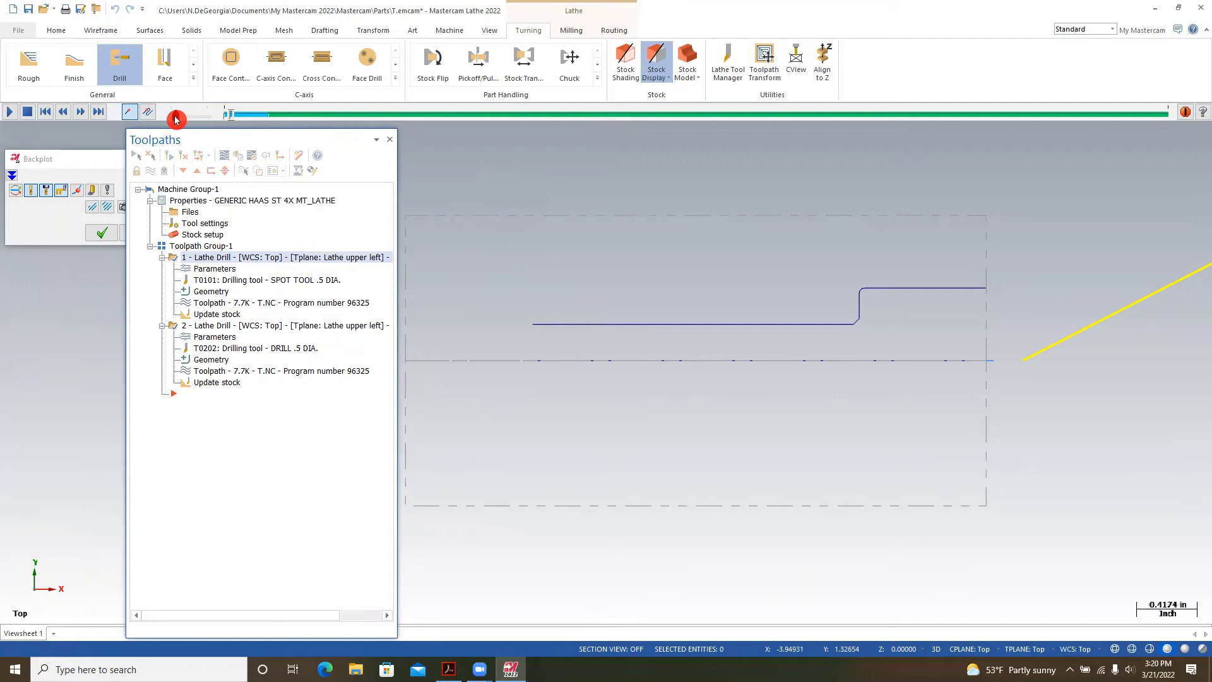
pyautogui.moveTo(175, 118); pyautogui.dragTo(181, 121)
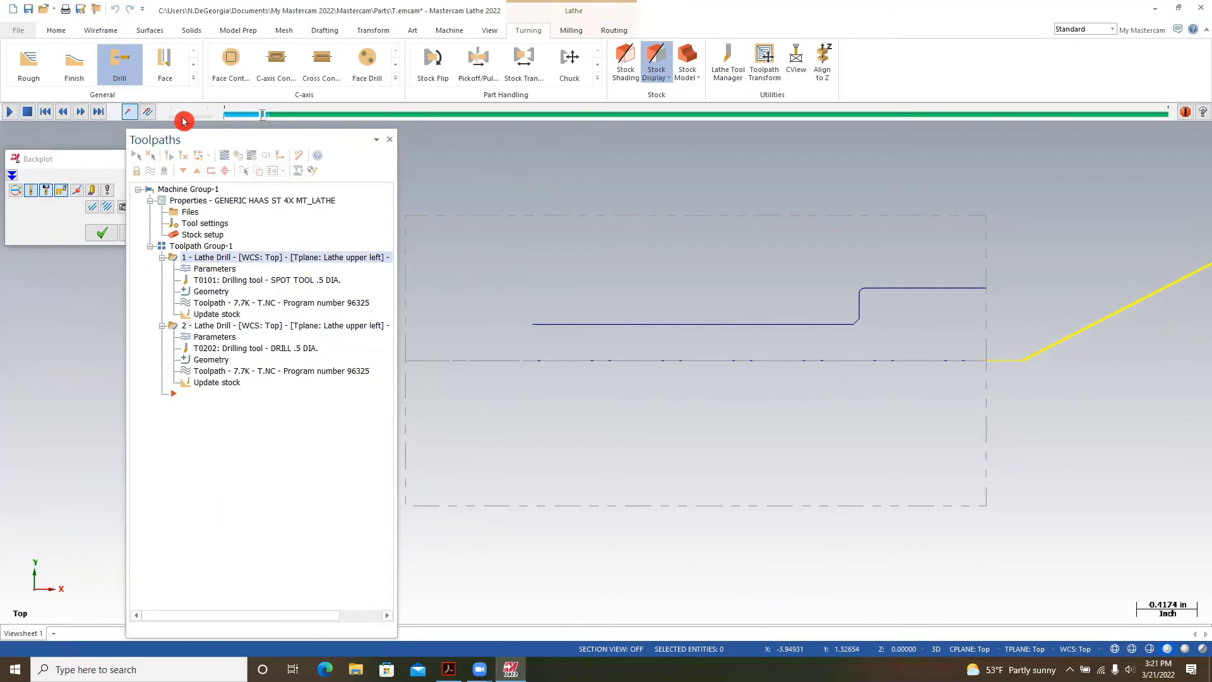
pyautogui.moveTo(183, 120); pyautogui.dragTo(190, 116)
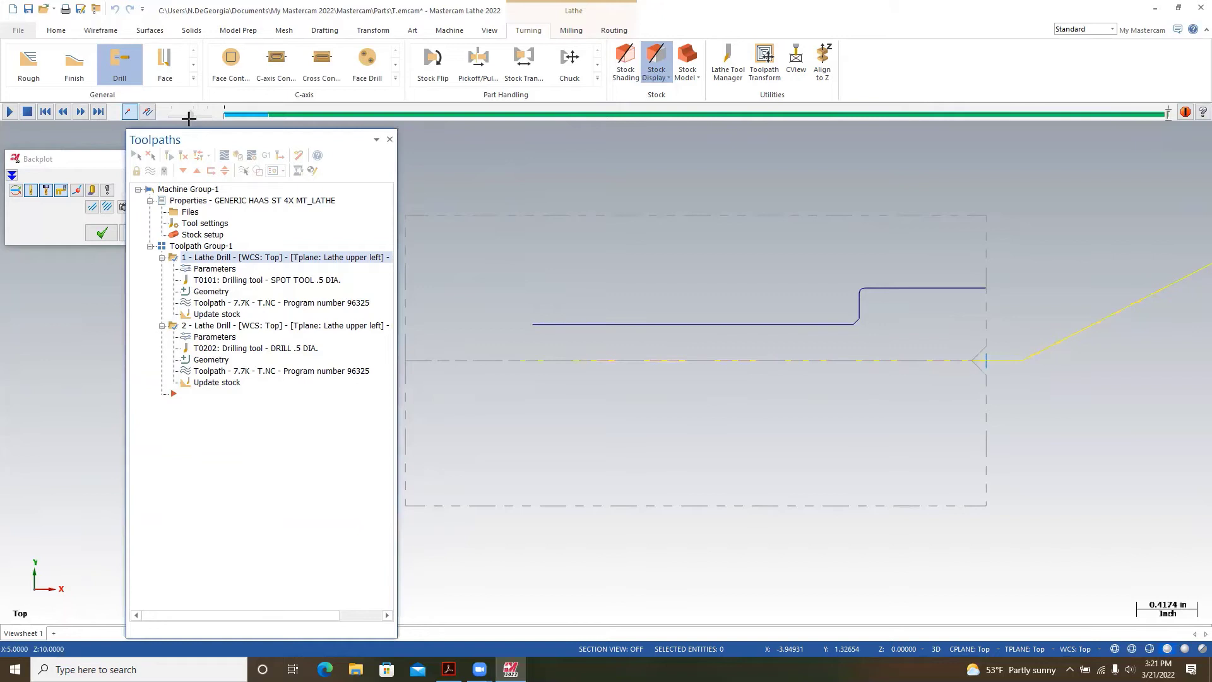
pyautogui.click(275, 143)
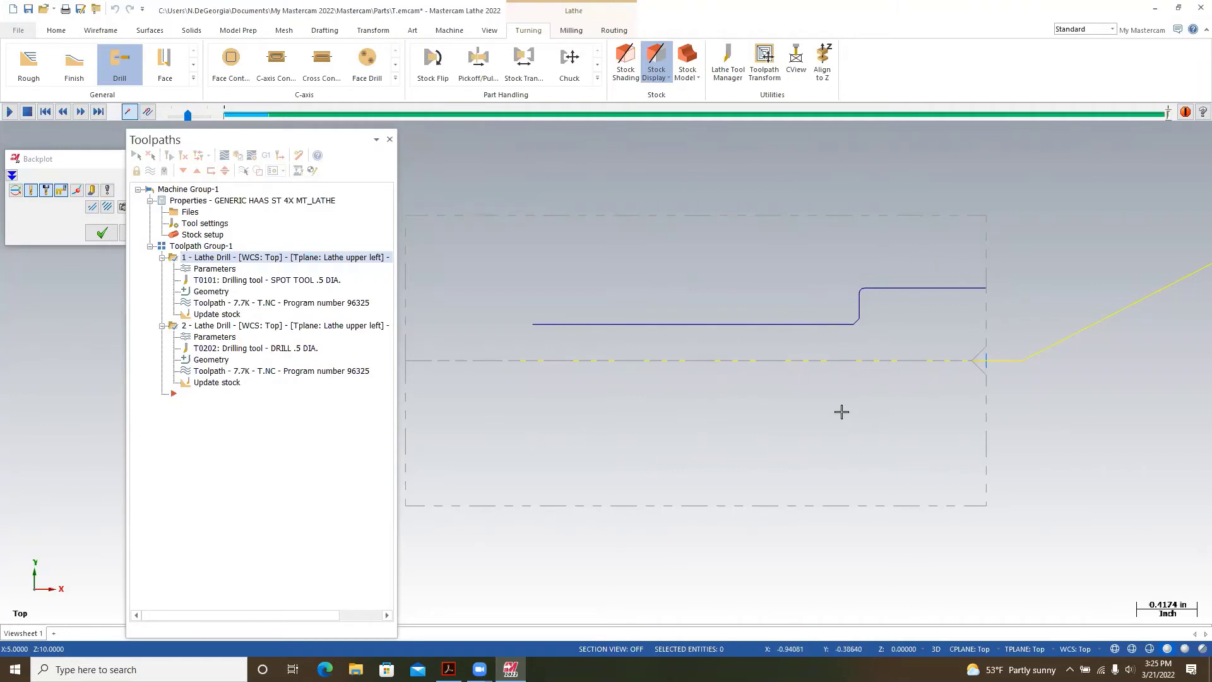
pyautogui.click(82, 168)
pyautogui.click(149, 163)
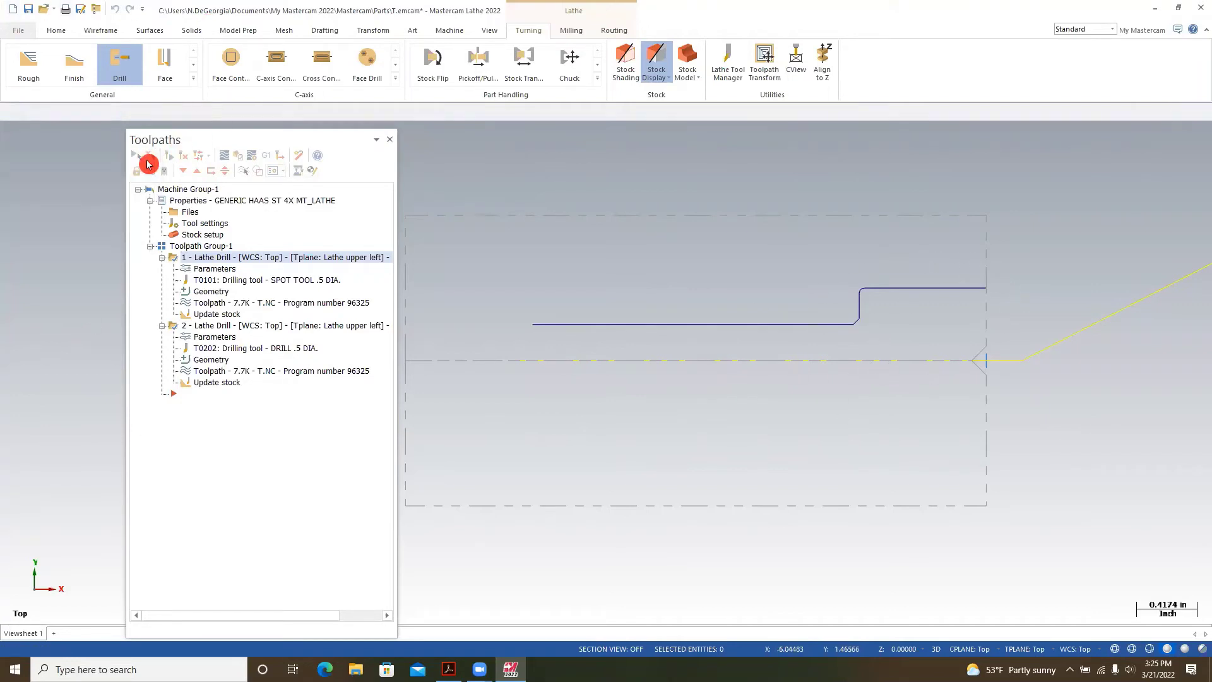
pyautogui.moveTo(288, 141); pyautogui.dragTo(164, 120)
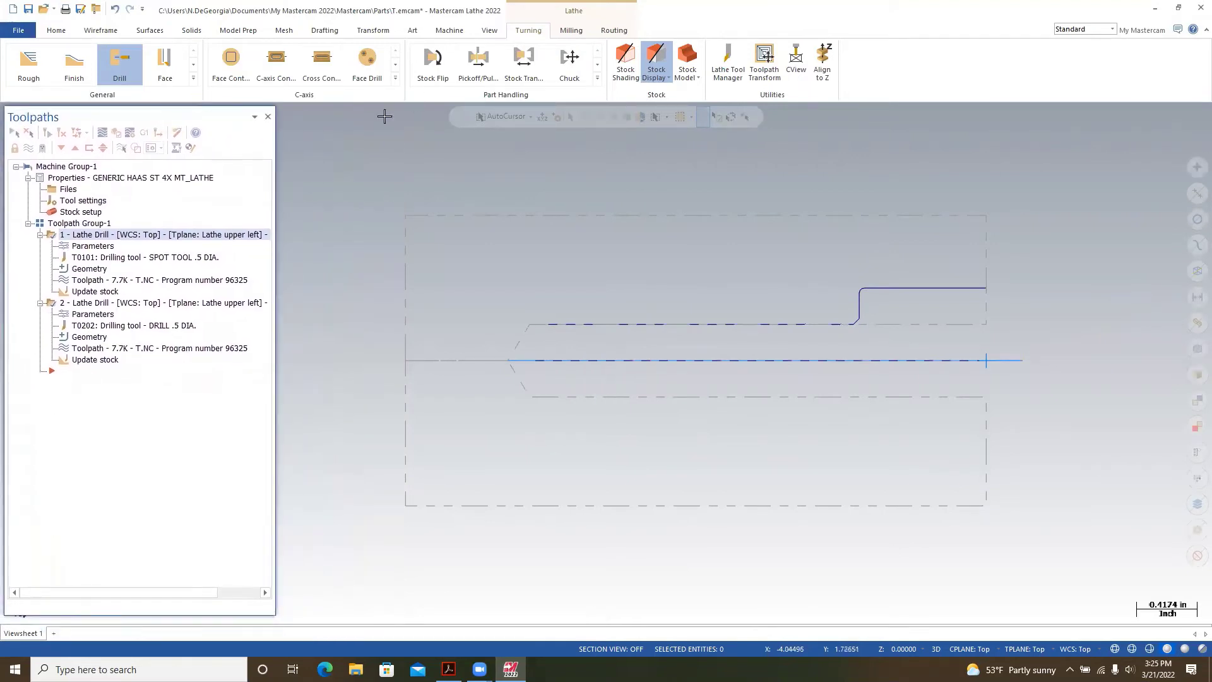
# Start a Rough toolpath and partially chain the counterbore profile from its front-face end inward through the corner radius and shoulder to the chamfer.
pyautogui.click(23, 67)
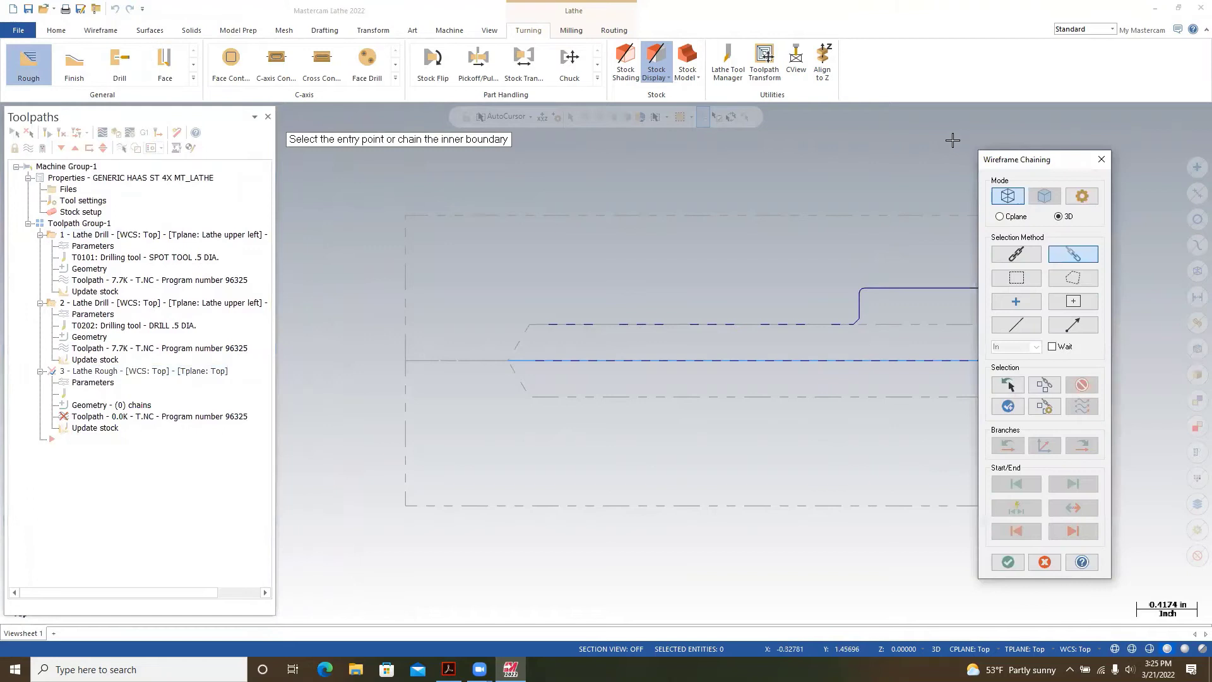
pyautogui.click(1028, 159)
pyautogui.moveTo(1025, 159); pyautogui.dragTo(339, 198)
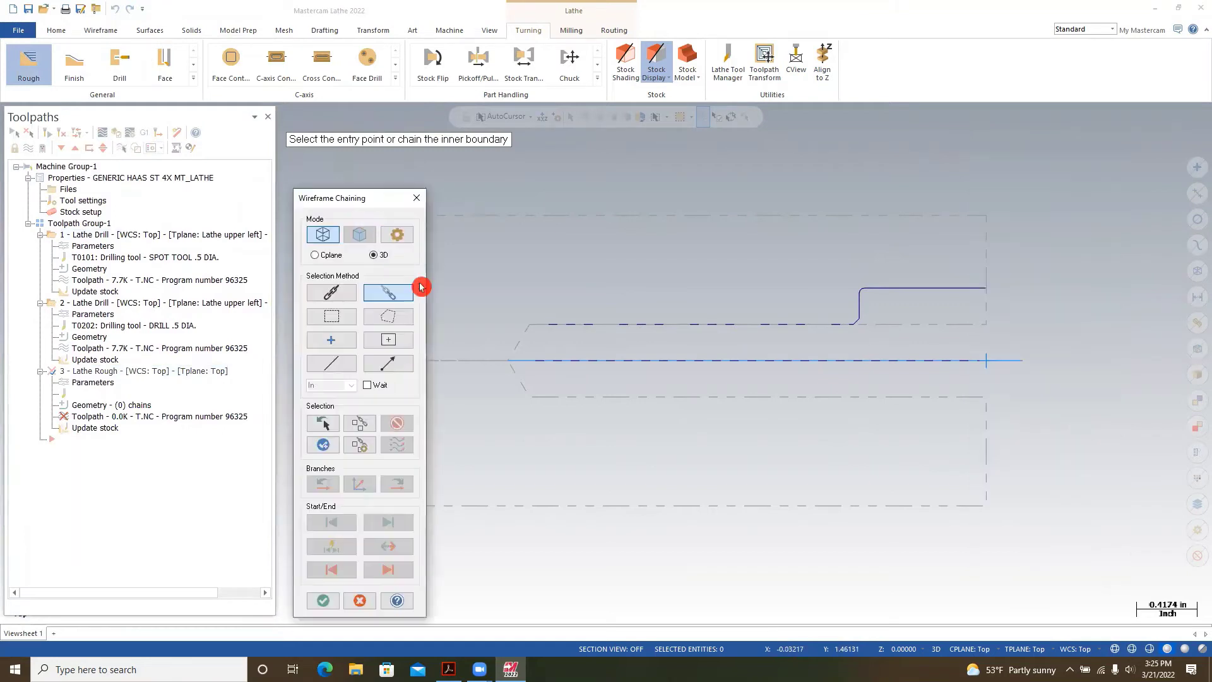
pyautogui.click(391, 300)
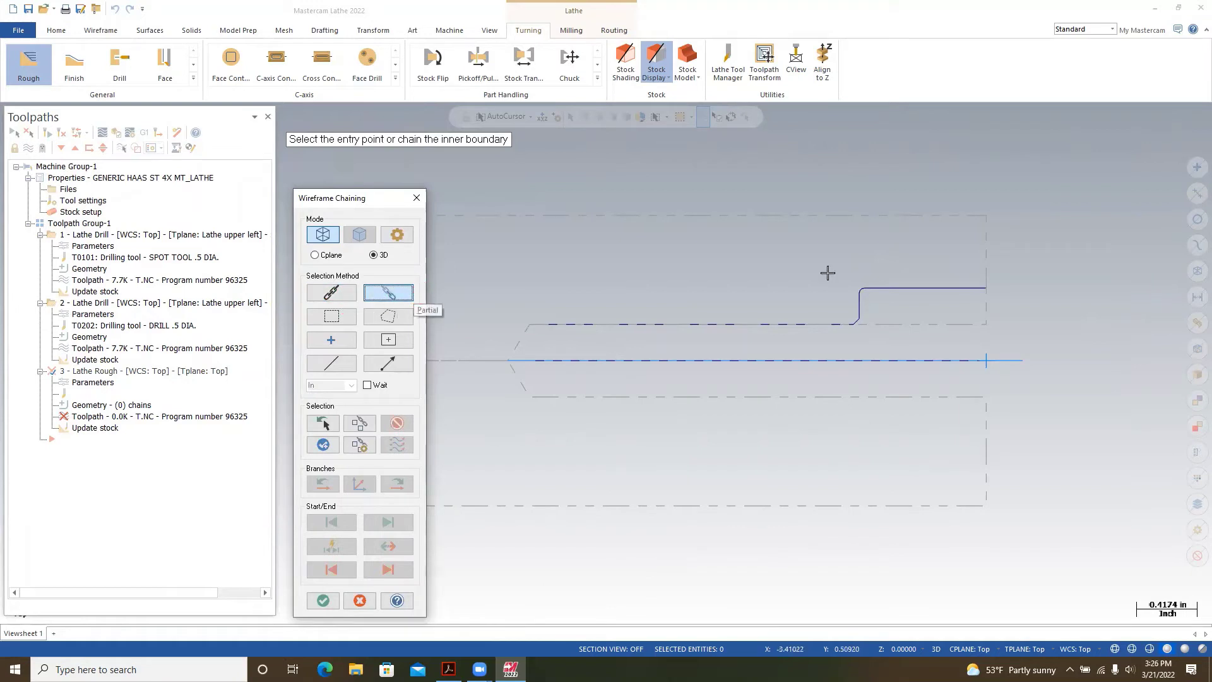
pyautogui.click(992, 290)
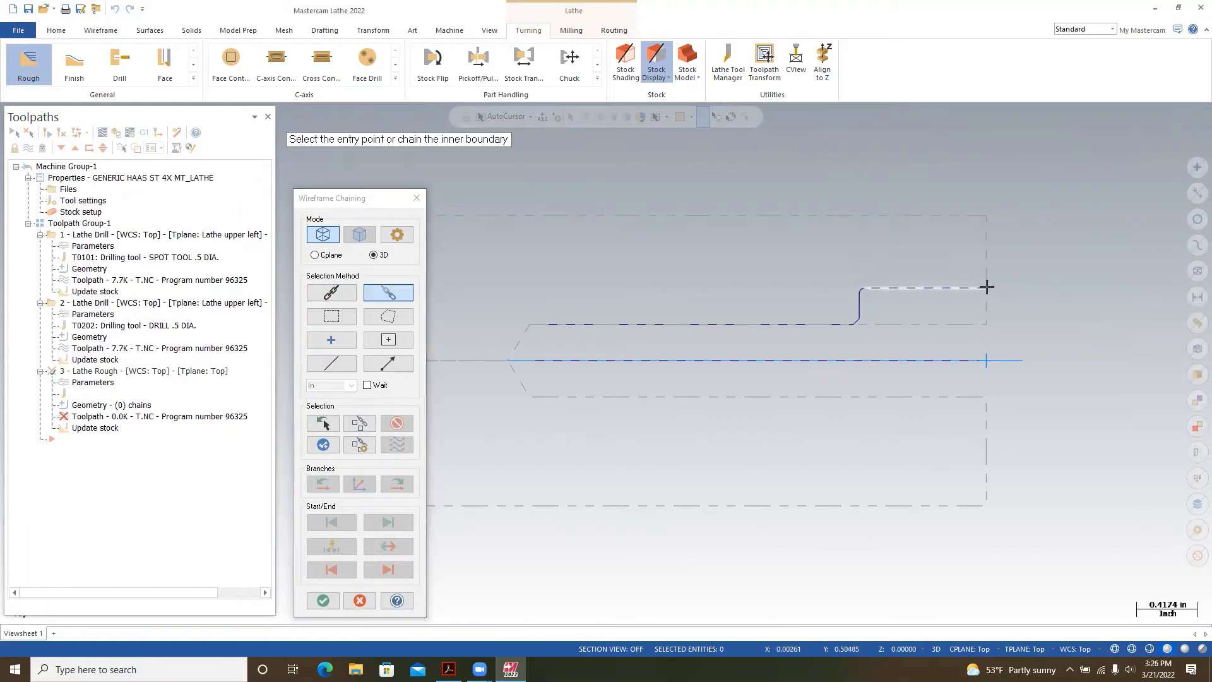
pyautogui.scroll(4, 862, 354)
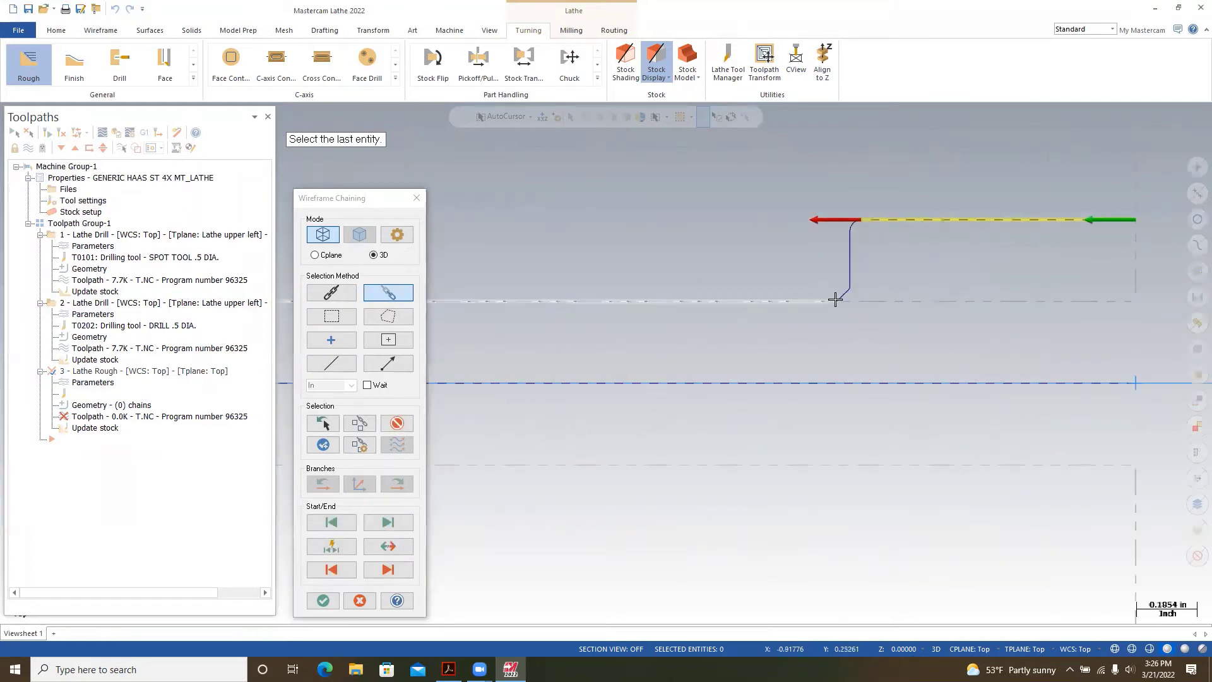
pyautogui.click(839, 299)
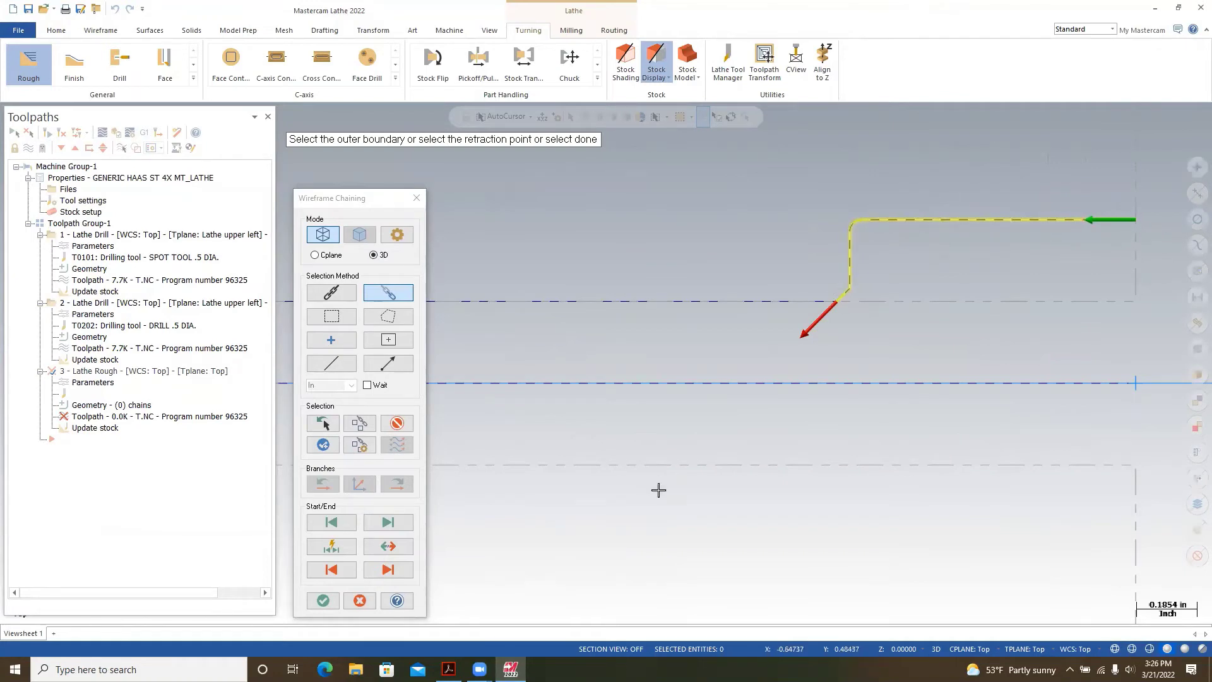
pyautogui.click(389, 549)
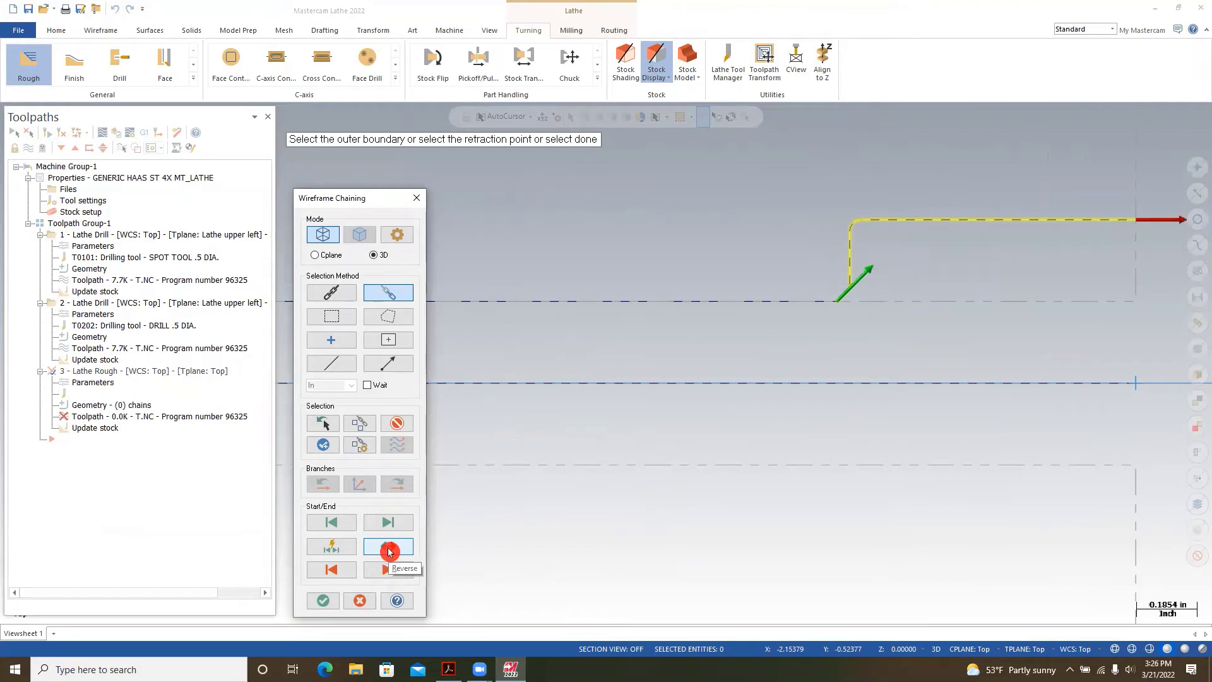
pyautogui.click(389, 549)
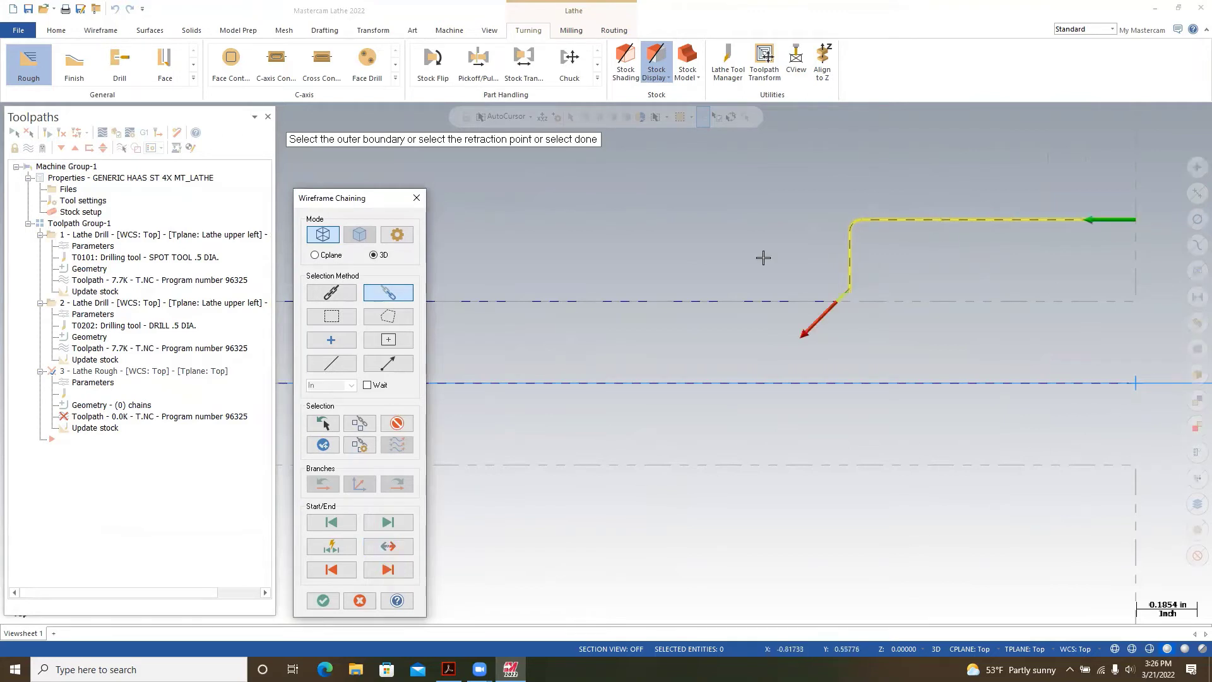
pyautogui.click(325, 600)
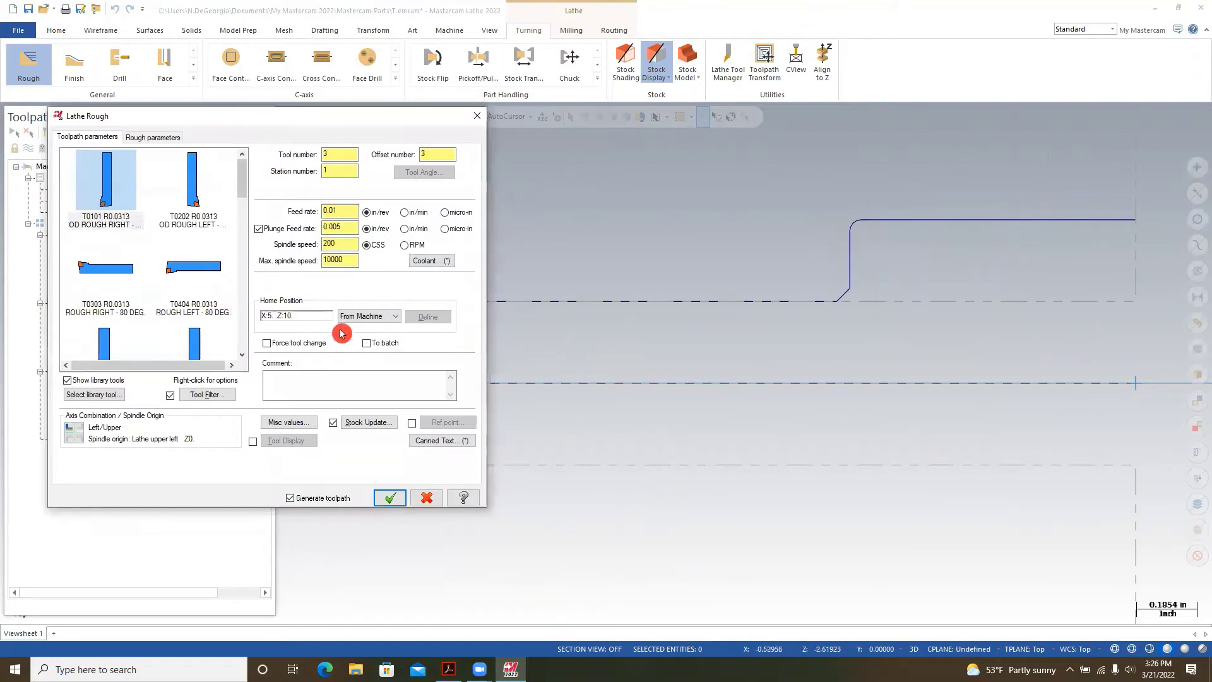
# Choose the ID ROUGH MIN. .375 DIA. - 75 DEG boring bar for the roughing operation and comment it ID ROUGHING.
pyautogui.click(242, 218)
pyautogui.moveTo(241, 229); pyautogui.dragTo(247, 261)
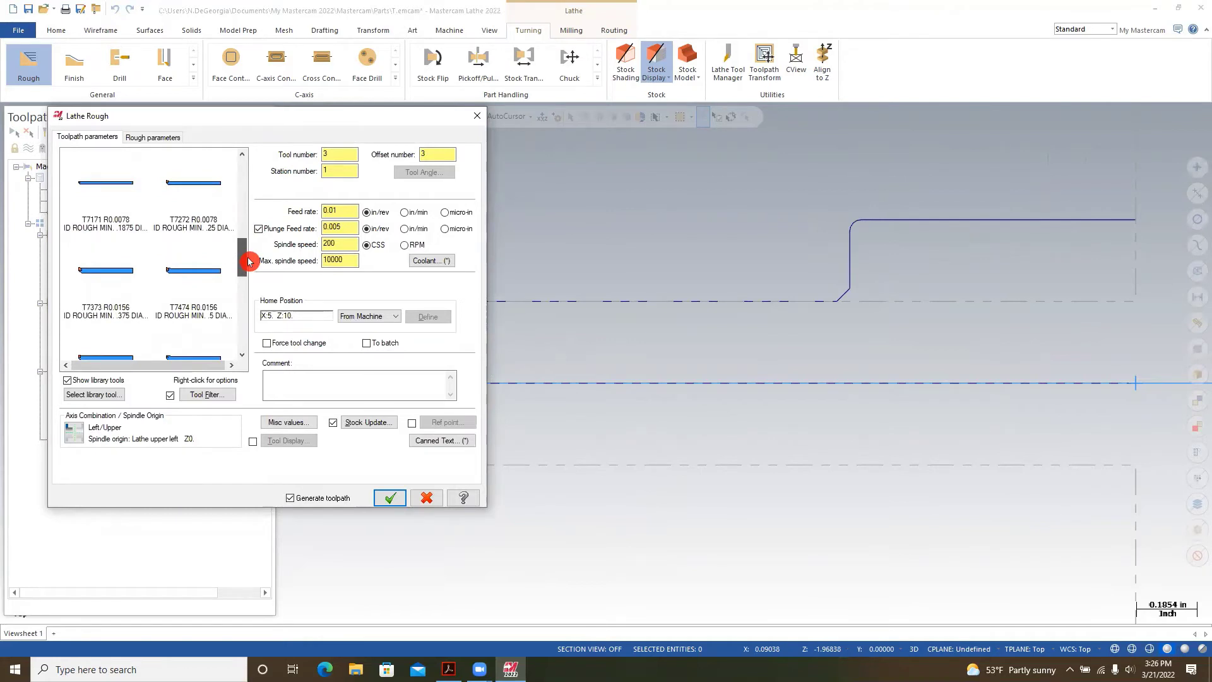
pyautogui.moveTo(248, 261); pyautogui.dragTo(253, 279)
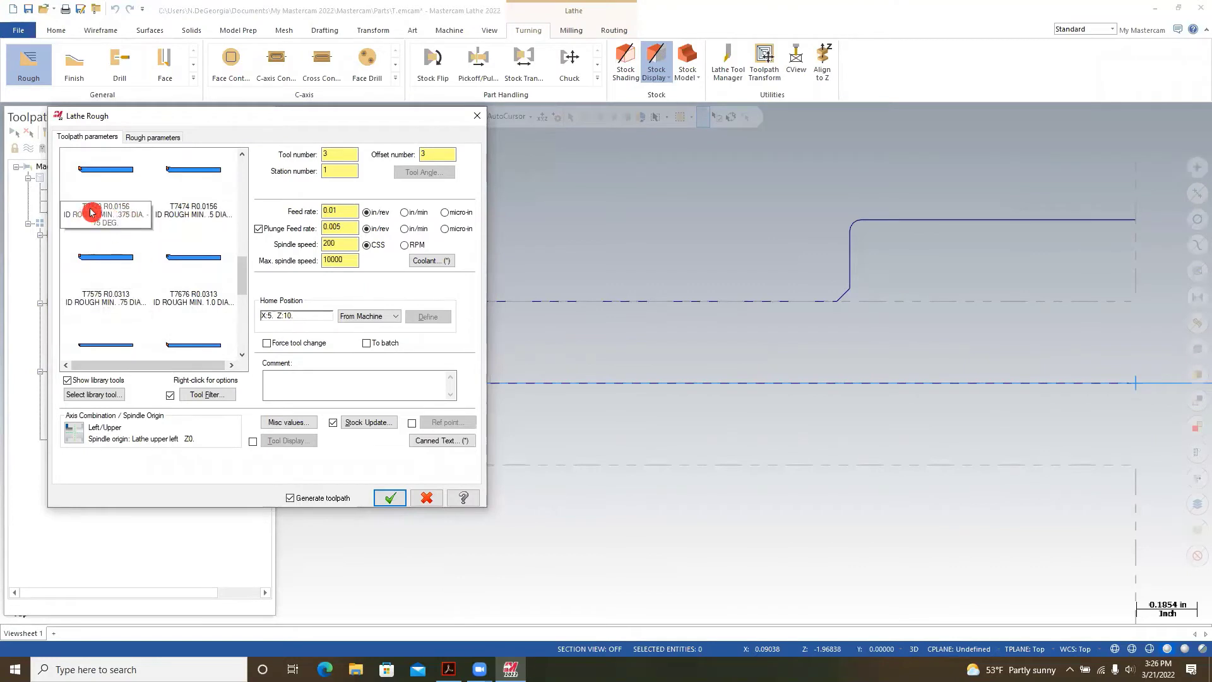
pyautogui.click(130, 217)
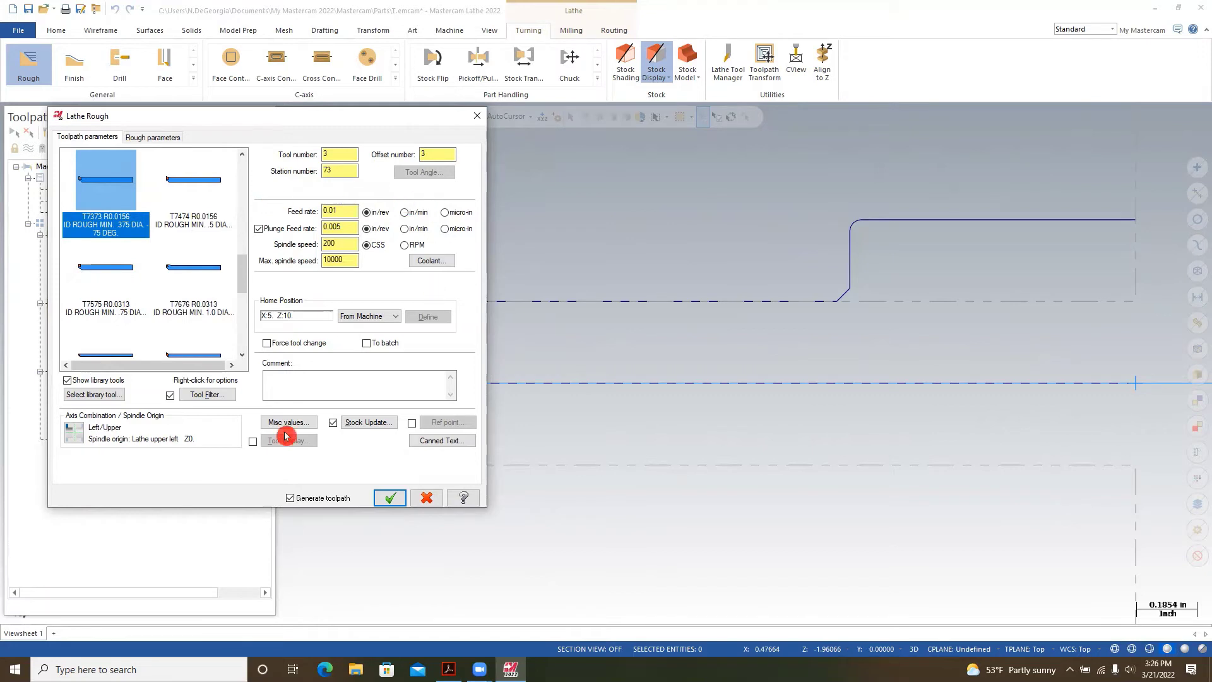
pyautogui.click(329, 383)
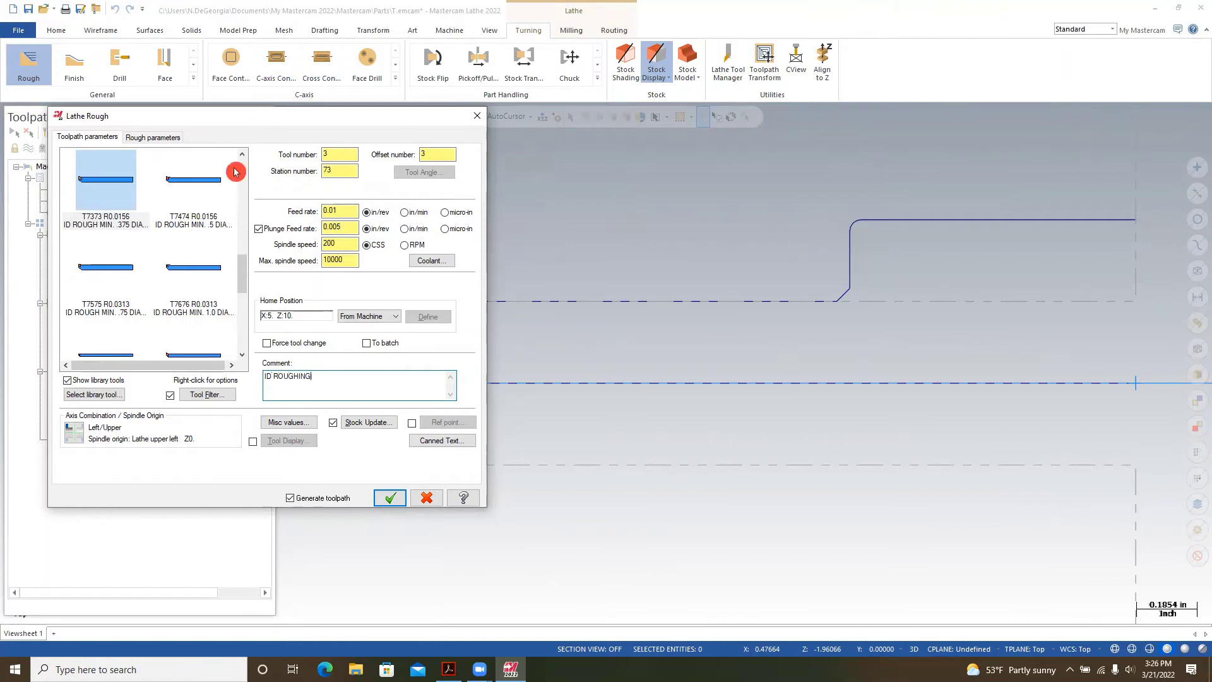
# Generate the roughing toolpath with a 0.025 depth of cut, .003 stock to leave in Z, and .02 lead-in and lead-out vector lengths.
pyautogui.click(160, 138)
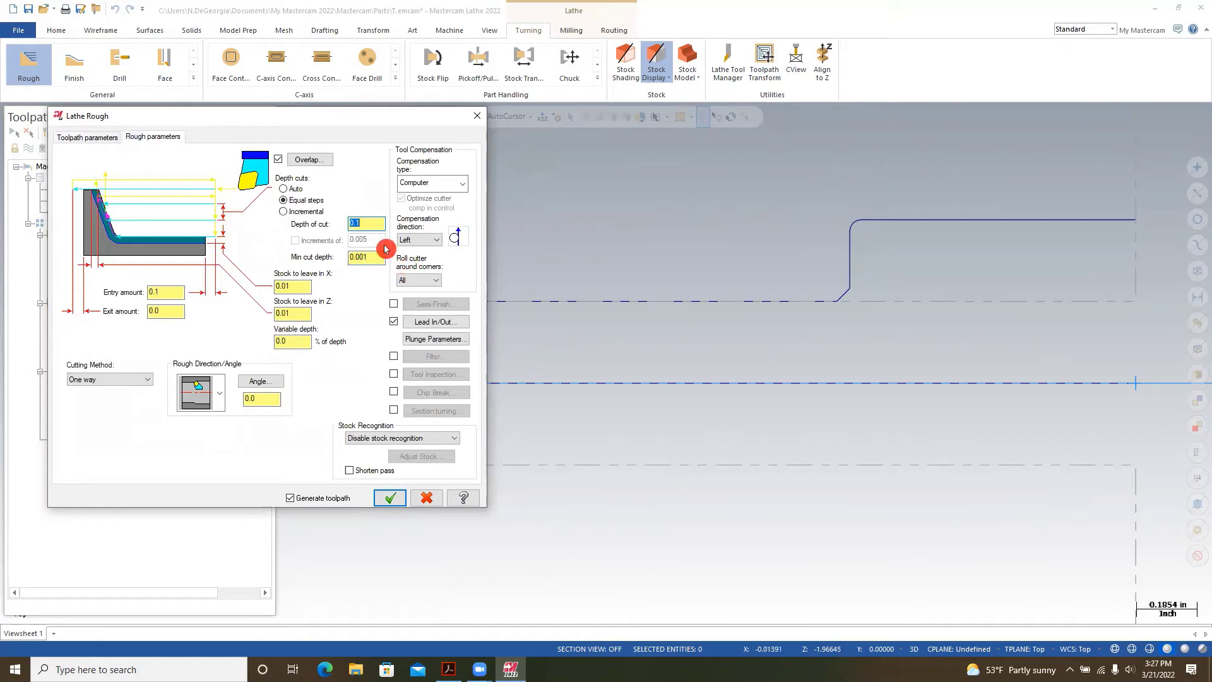
pyautogui.moveTo(369, 221); pyautogui.dragTo(341, 219)
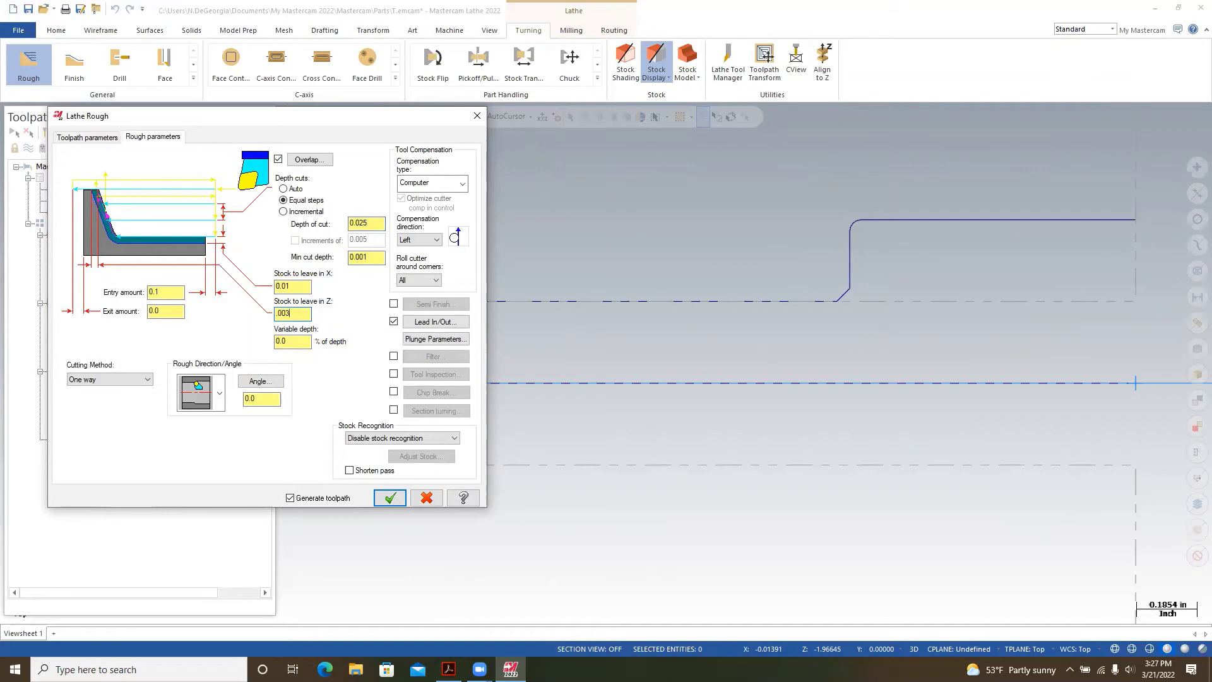
pyautogui.click(436, 321)
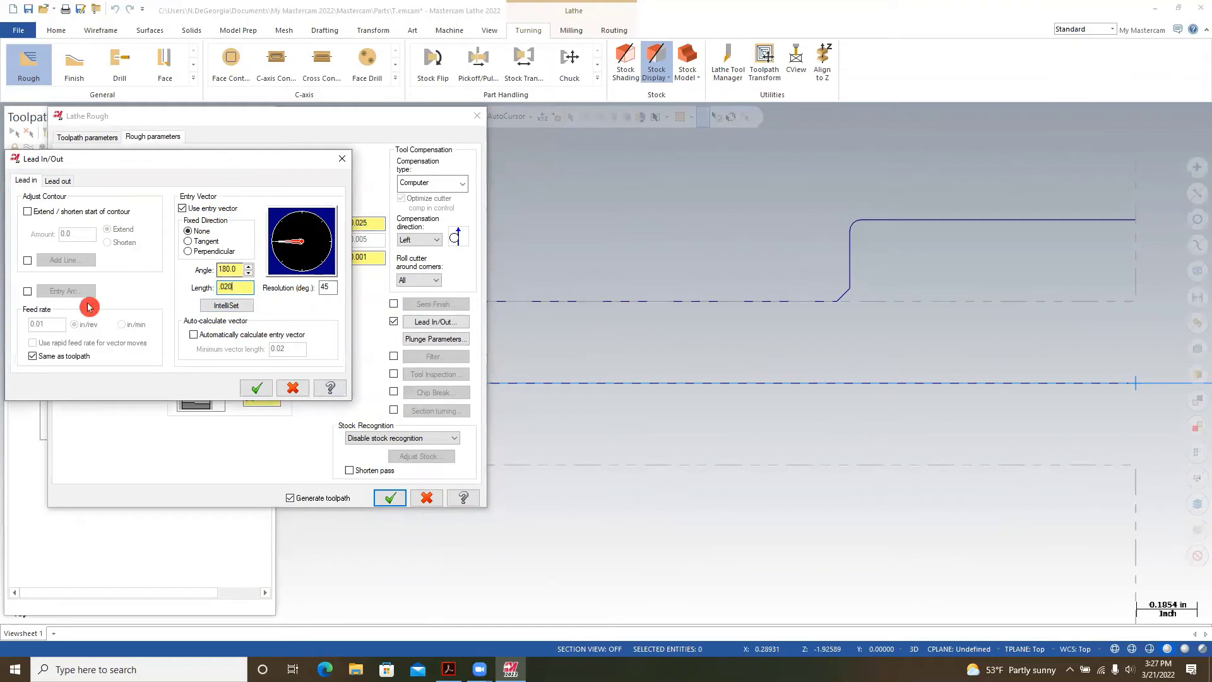
pyautogui.click(58, 181)
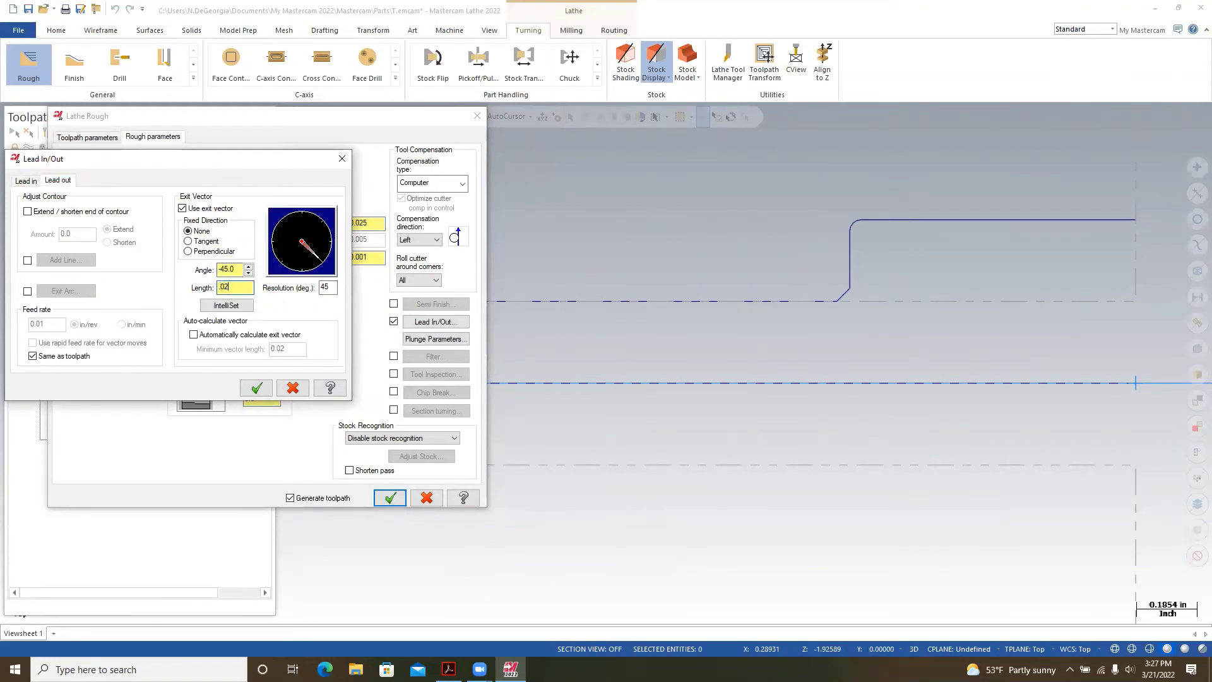
pyautogui.click(253, 388)
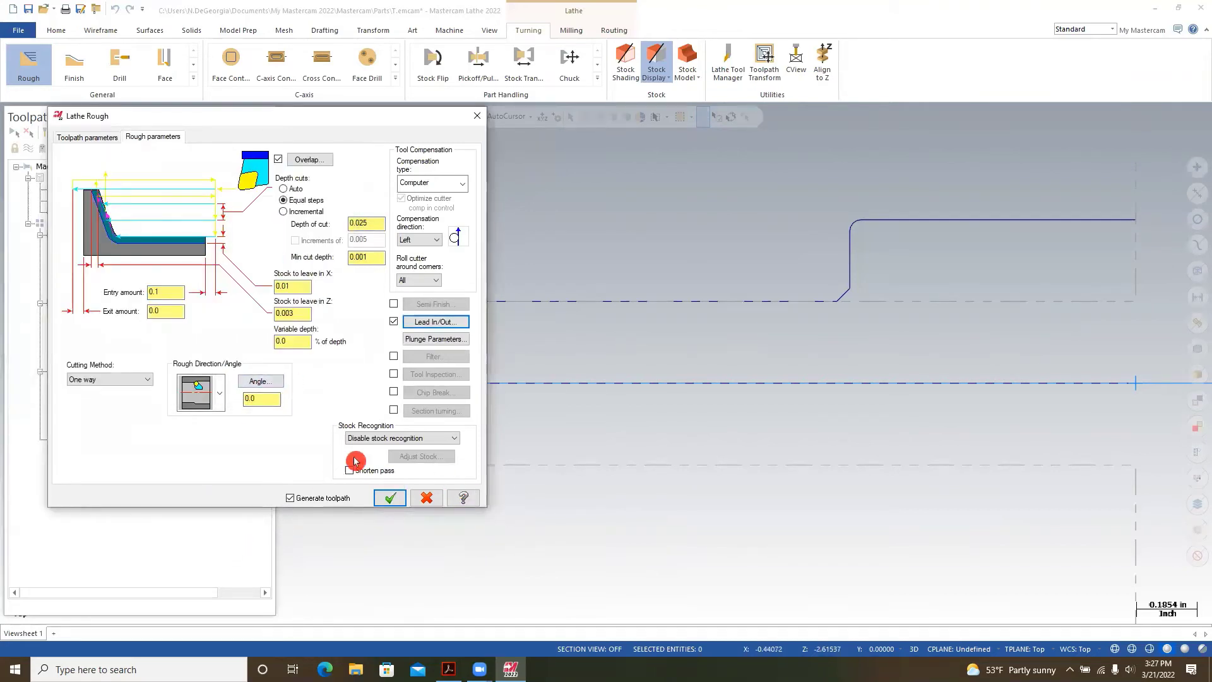
pyautogui.click(390, 498)
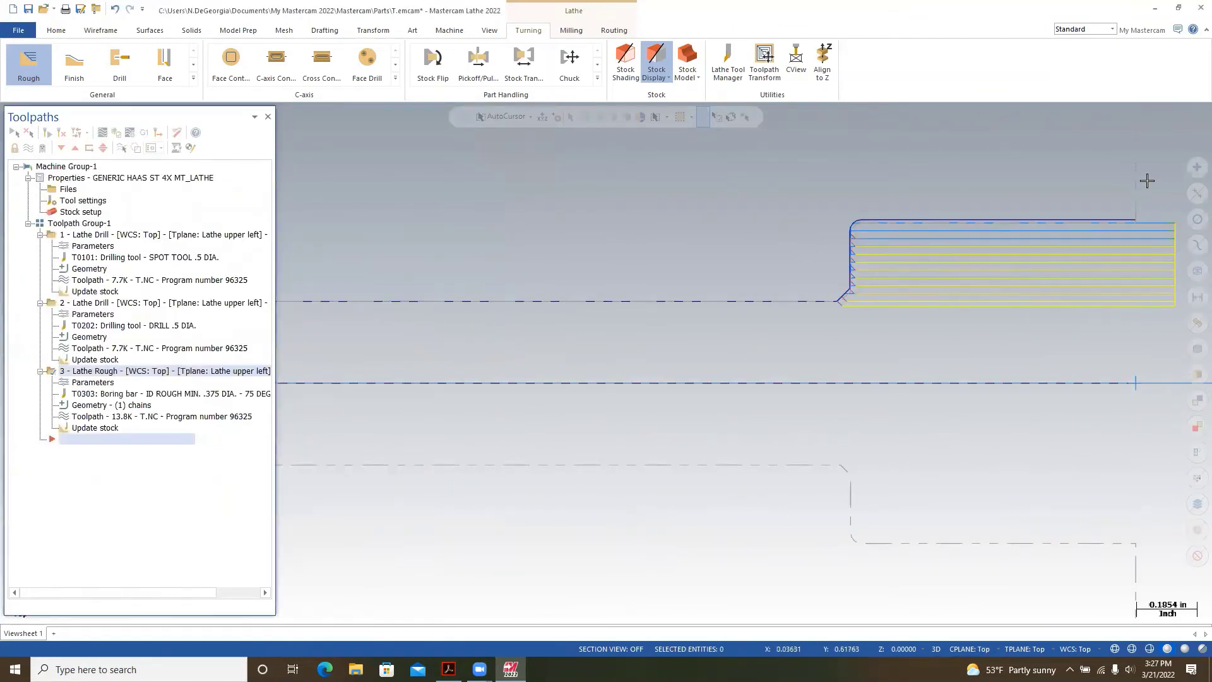
# Start a Finish toolpath and partially chain the same counterbore profile from its front-face end to the chamfer.
pyautogui.scroll(-2, 1172, 179)
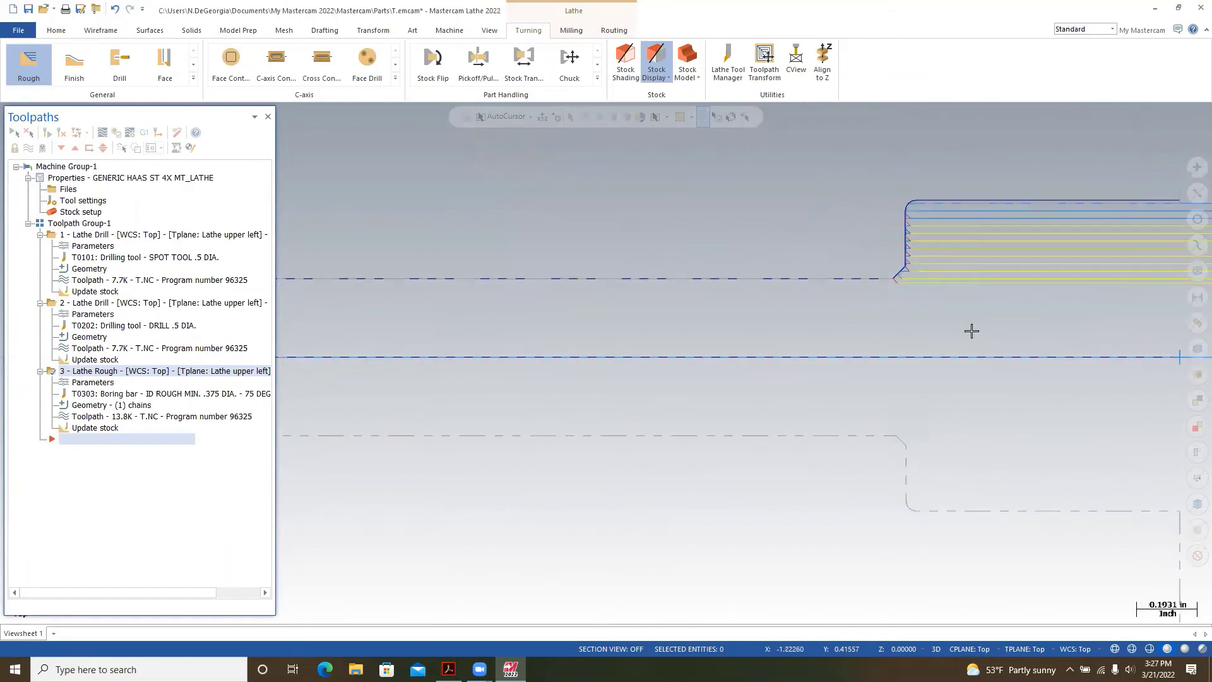
pyautogui.scroll(-3, 1054, 309)
pyautogui.scroll(4, 1150, 234)
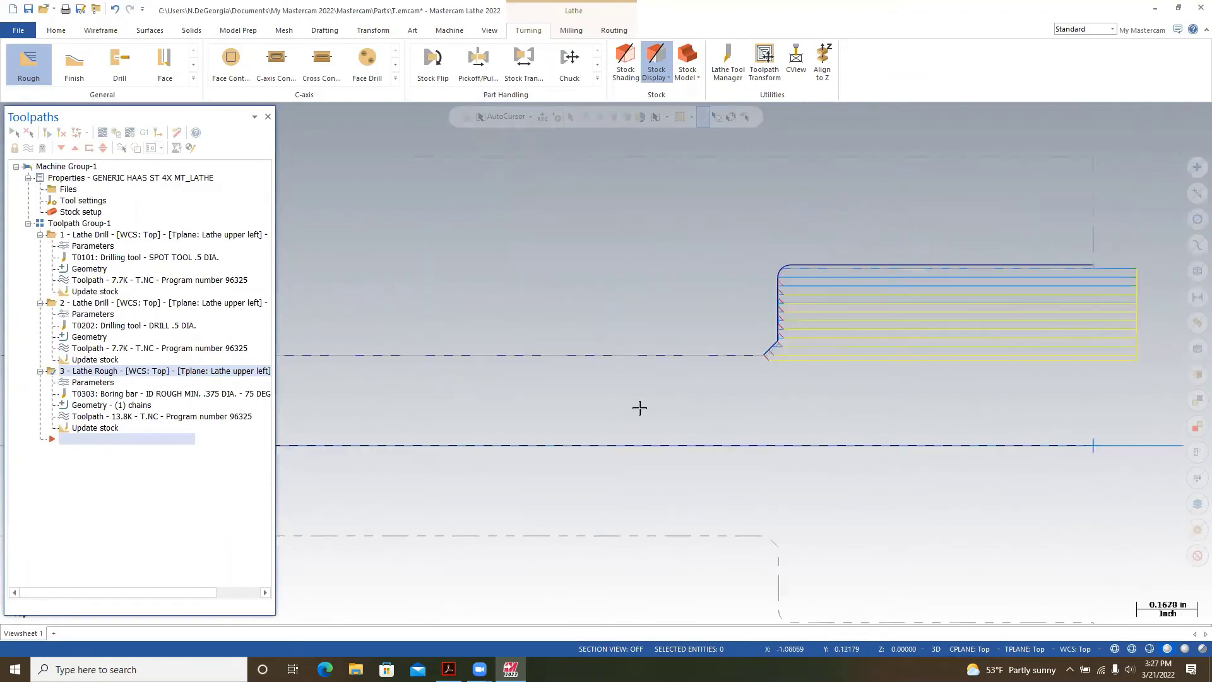
pyautogui.scroll(1, 640, 408)
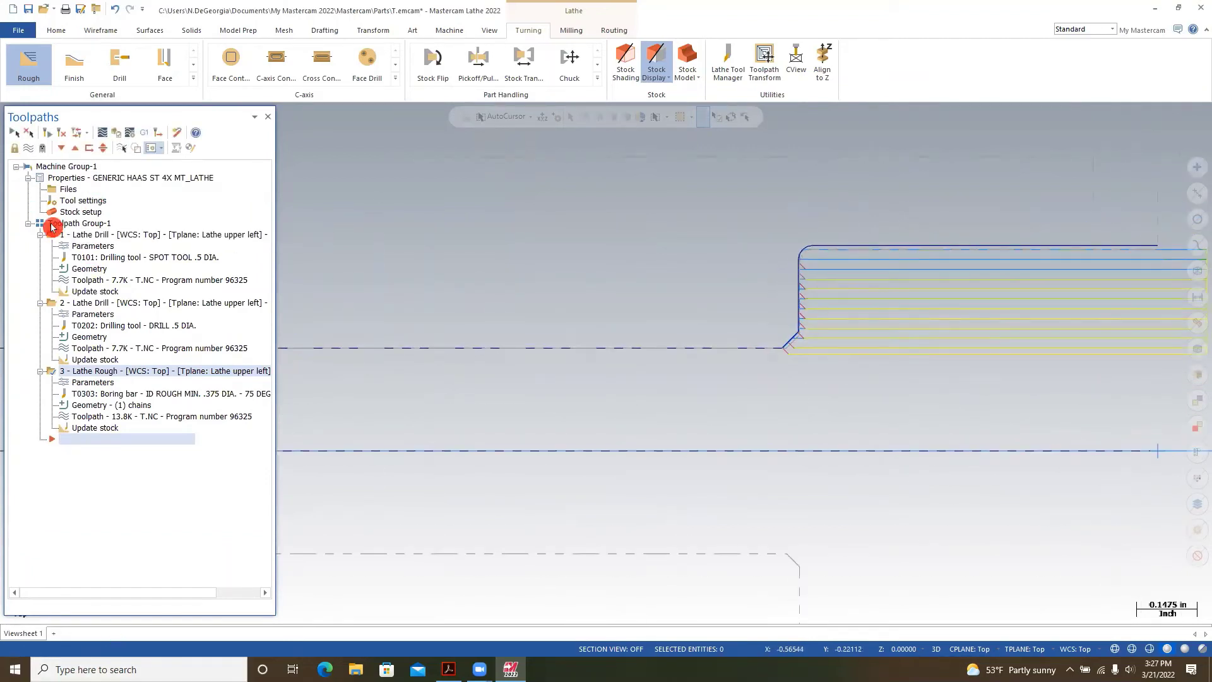
pyautogui.click(74, 63)
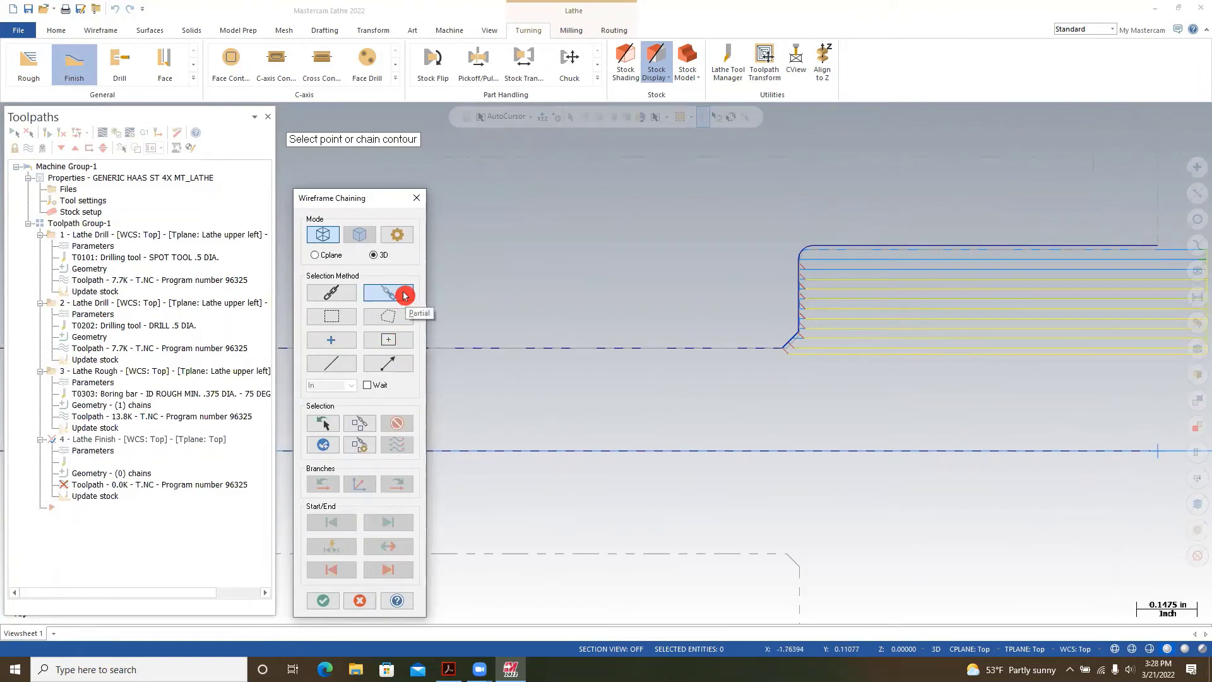
pyautogui.click(1164, 245)
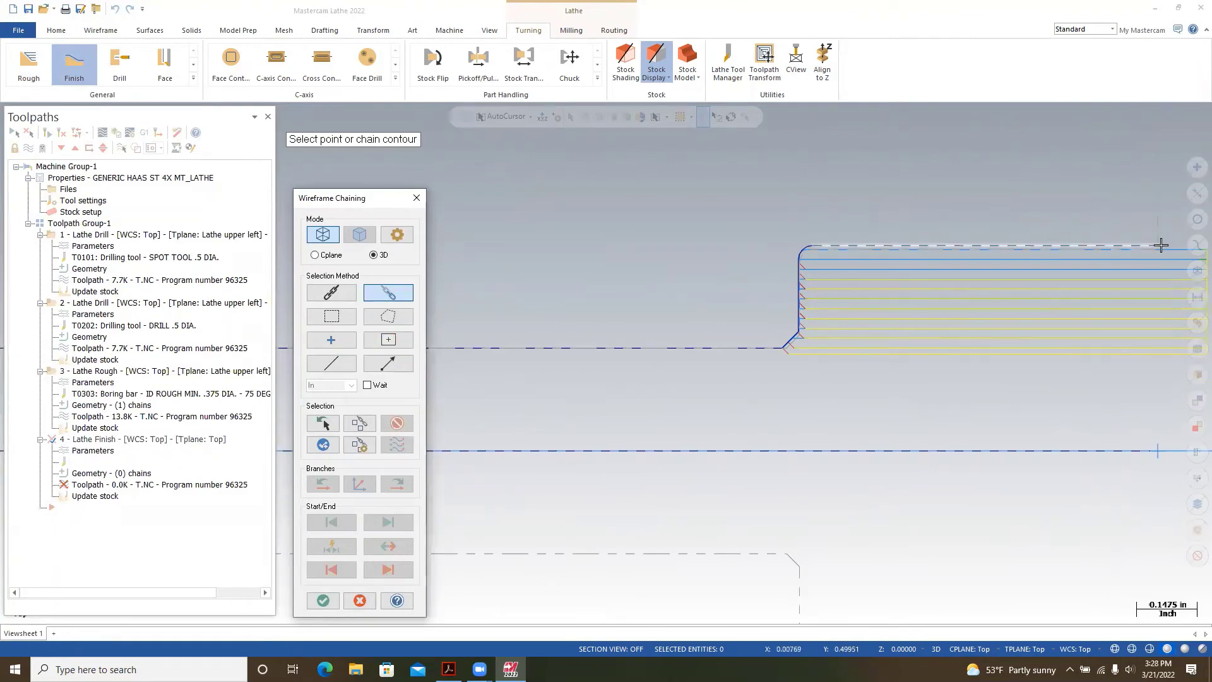
pyautogui.click(781, 346)
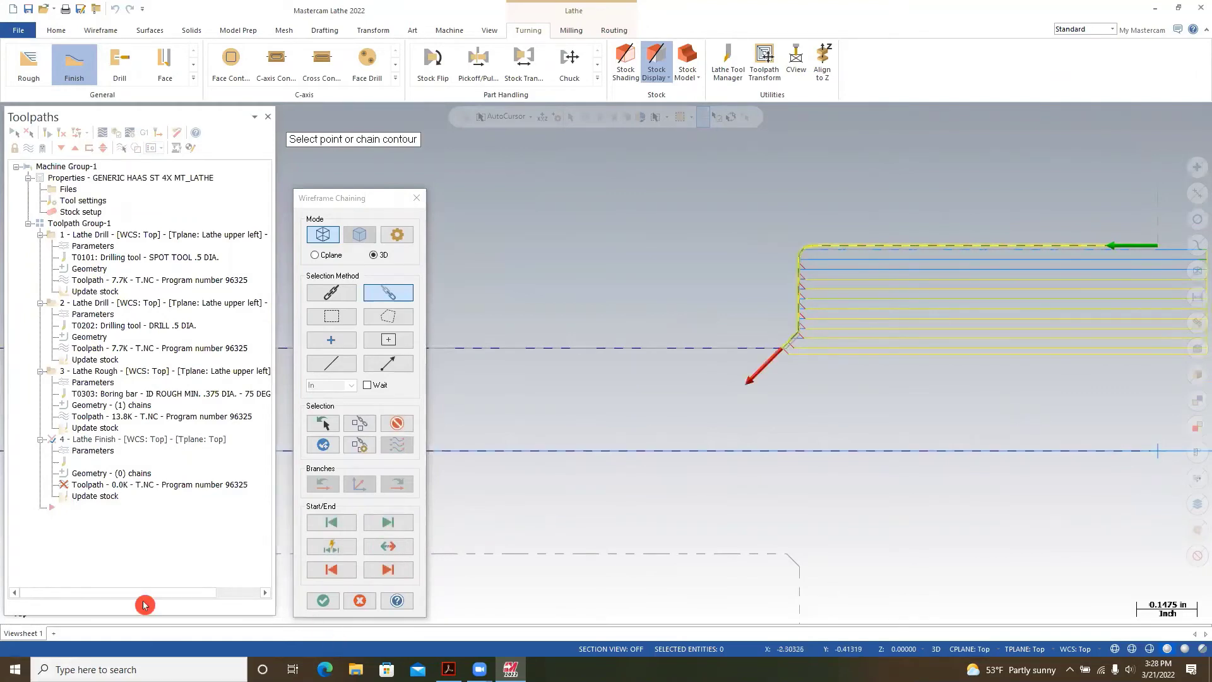
pyautogui.click(323, 600)
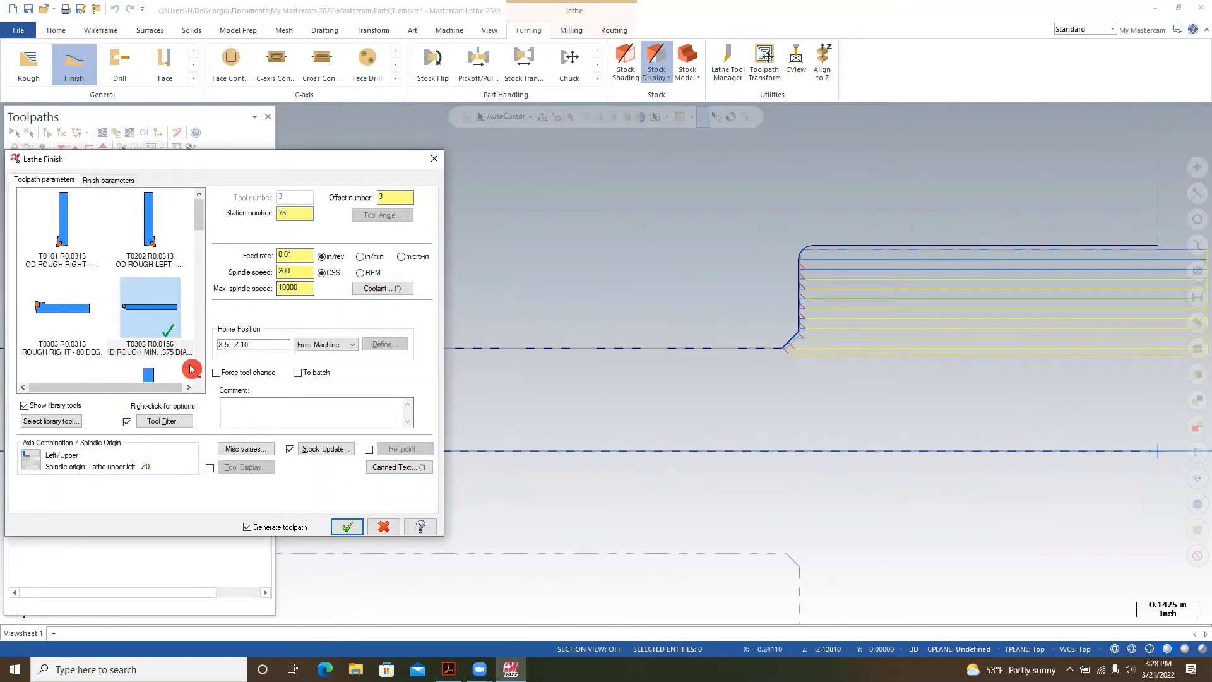
# Comment the operation ID FINISH and generate the finishing toolpath with lead-in and lead-out vector lengths of .020.
pyautogui.click(316, 412)
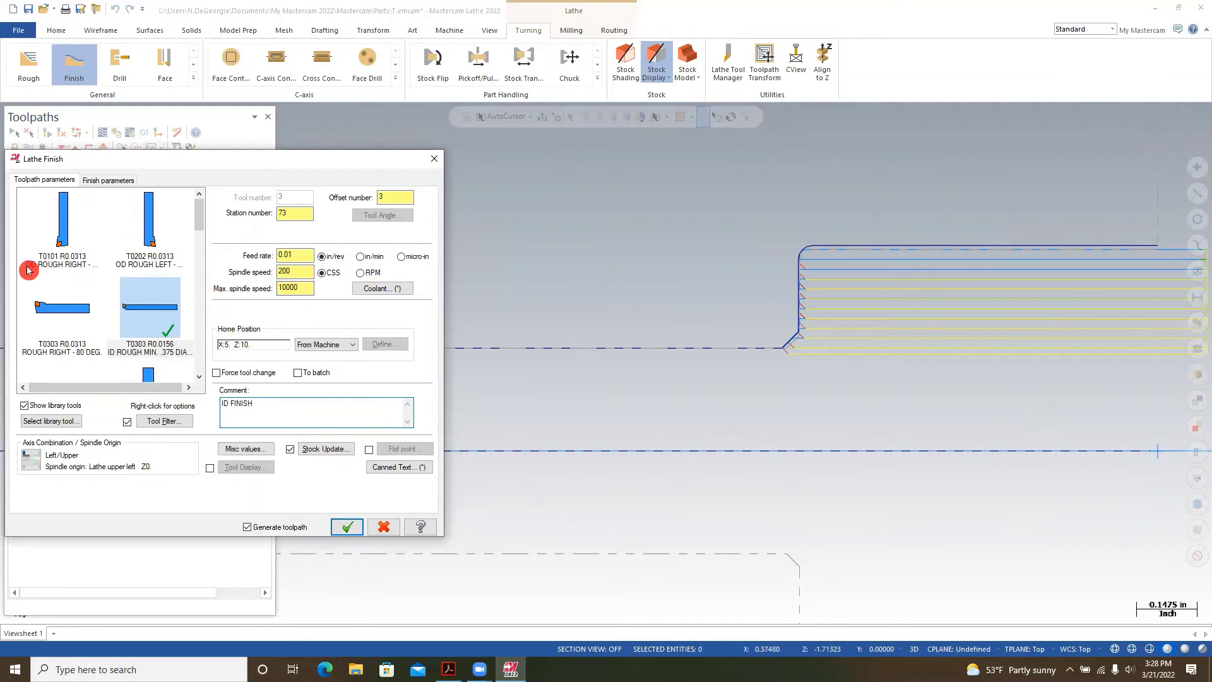
pyautogui.click(108, 179)
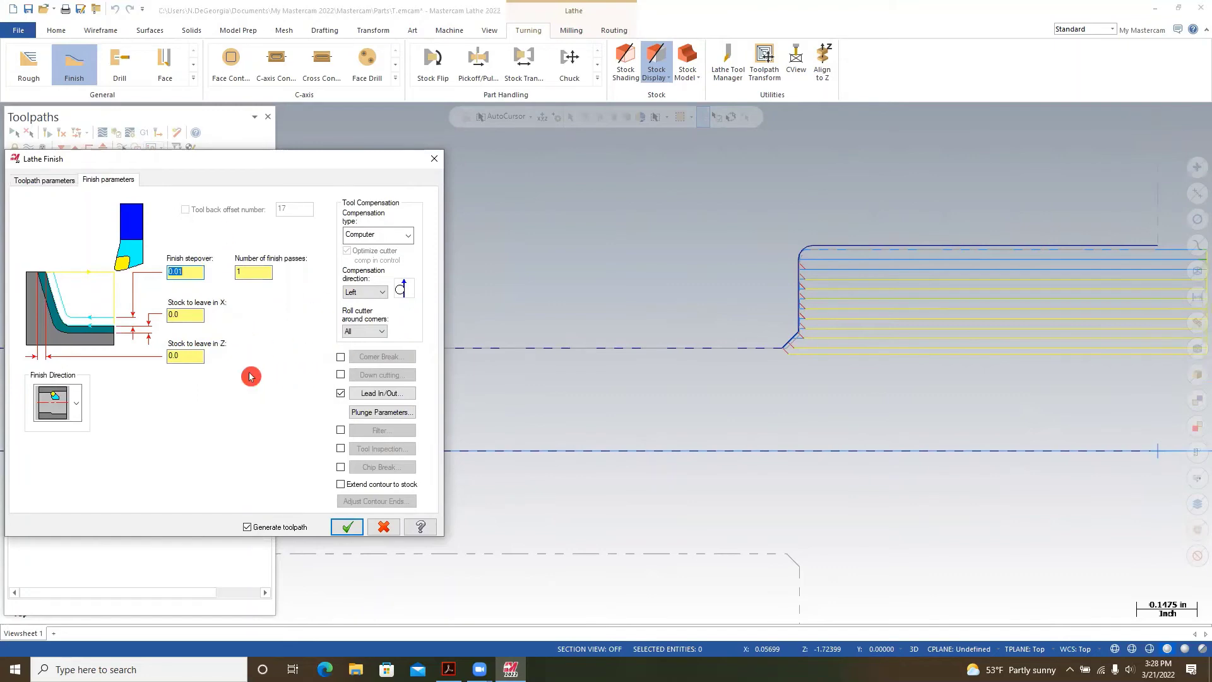
pyautogui.click(391, 394)
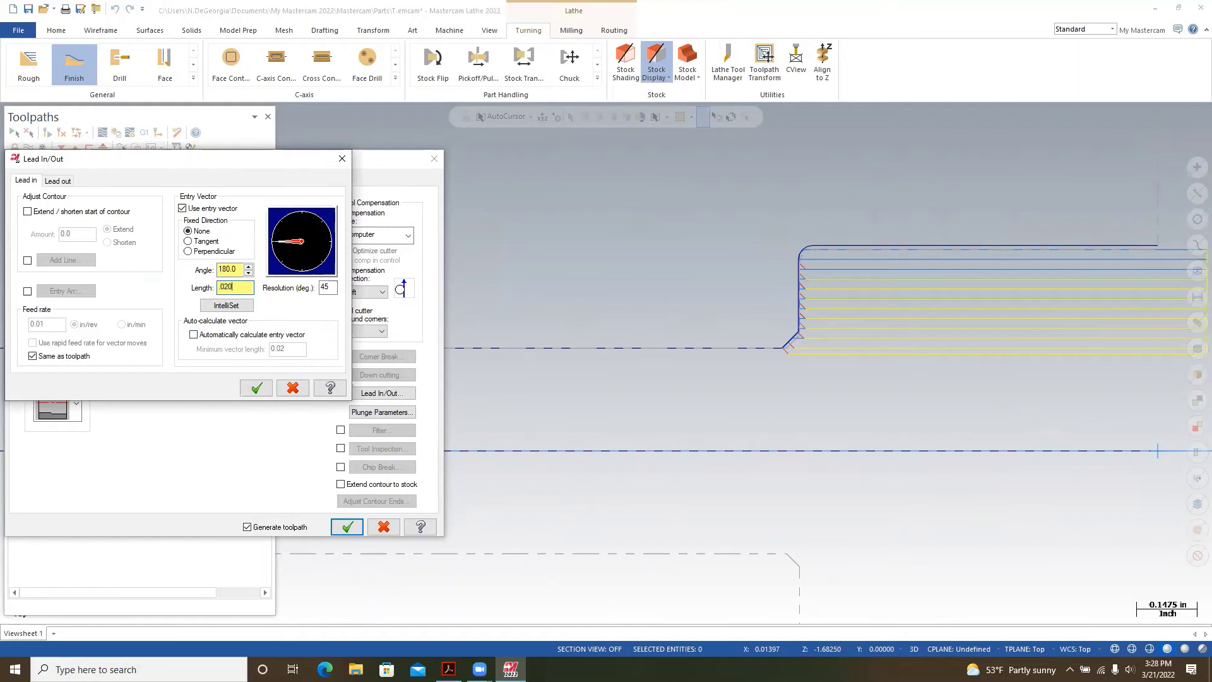
pyautogui.click(58, 181)
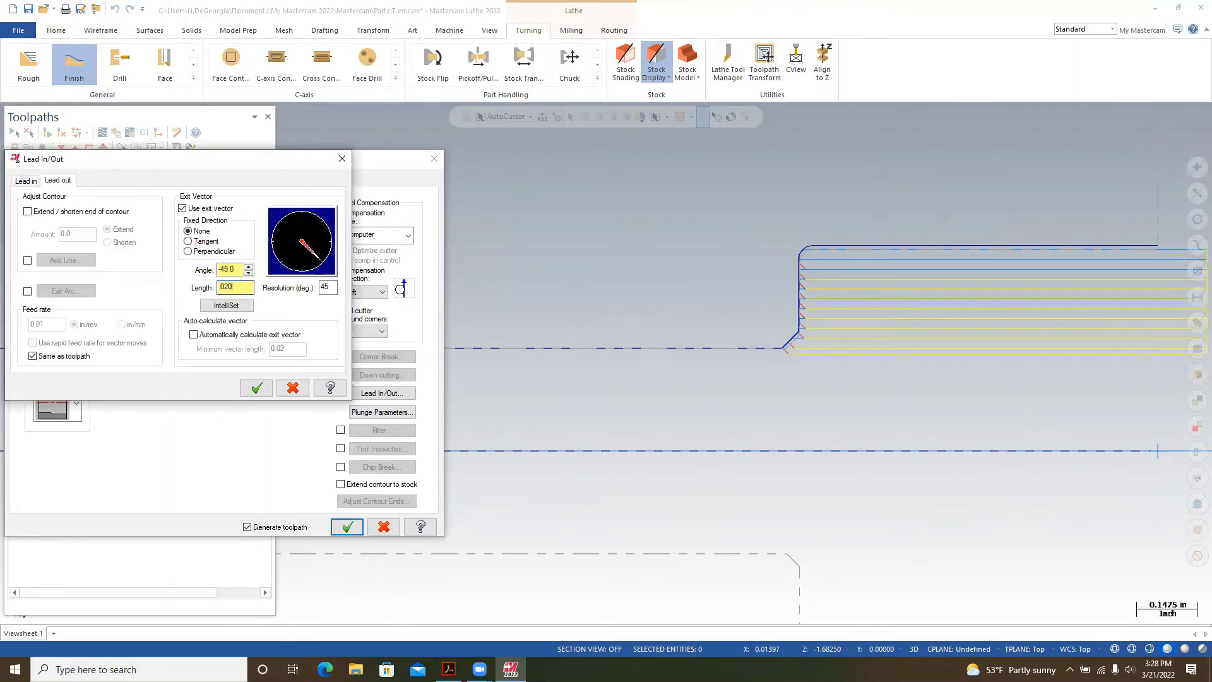
pyautogui.click(259, 388)
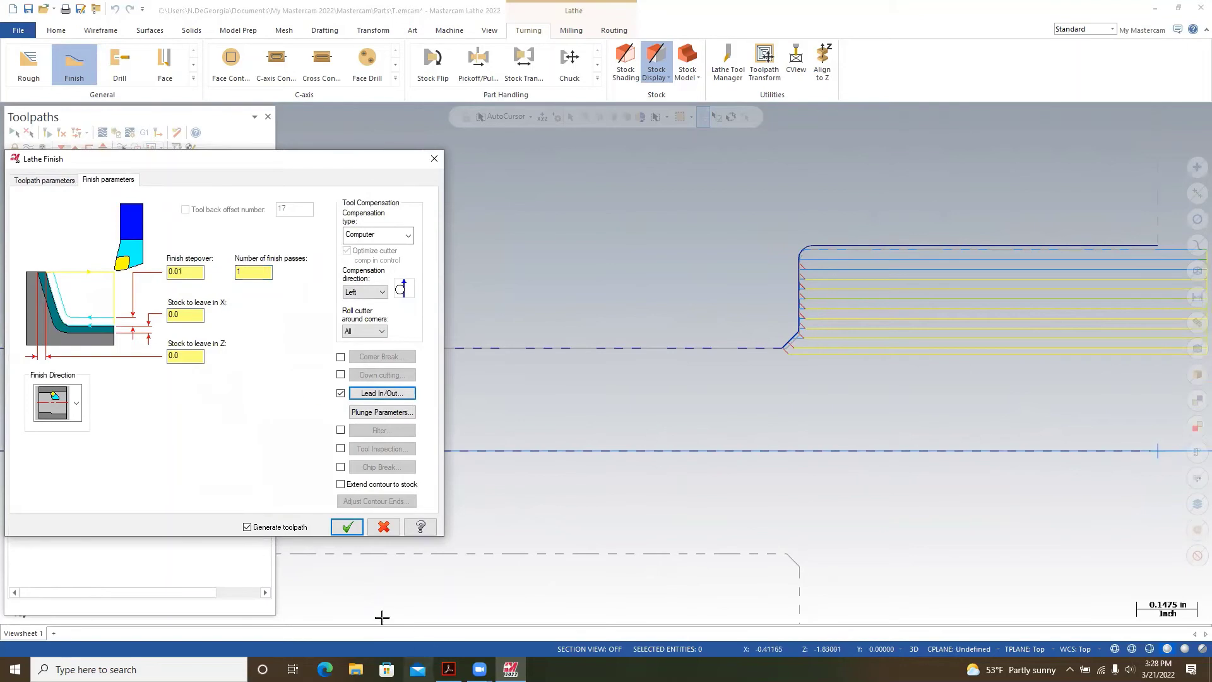
pyautogui.click(348, 526)
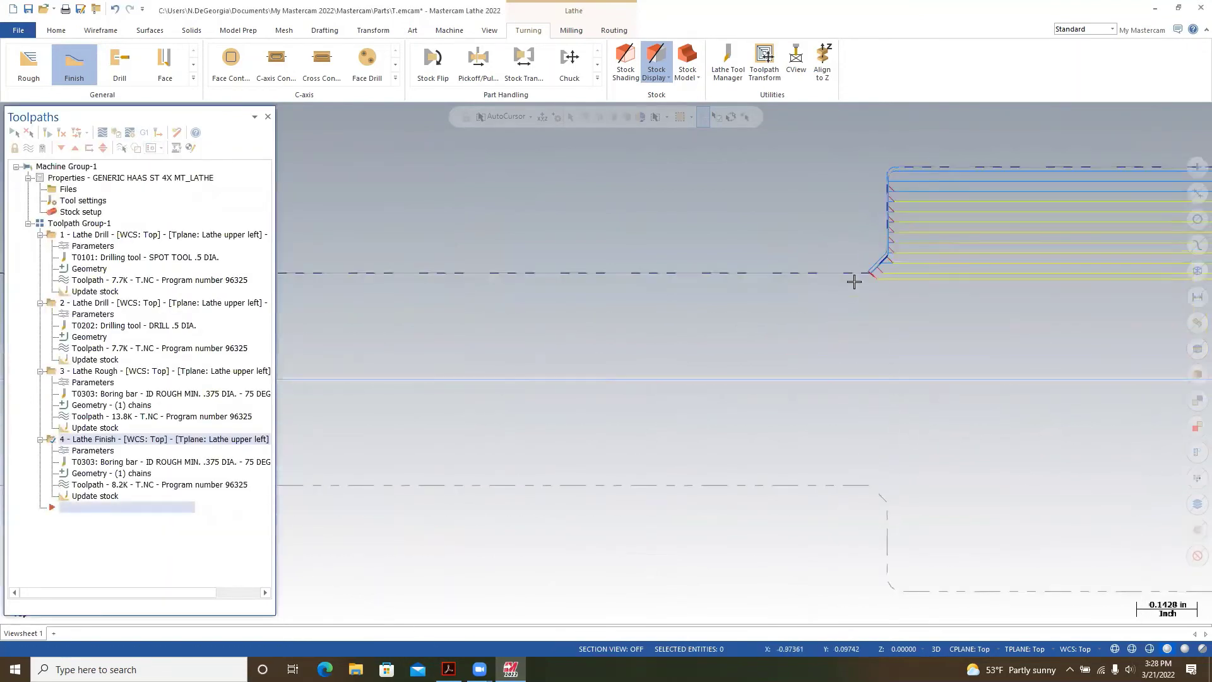
# Examine the finishing toolpath closely around the counterbore's corner radius, shoulder and chamfer.
pyautogui.scroll(2, 853, 282)
pyautogui.scroll(3, 972, 212)
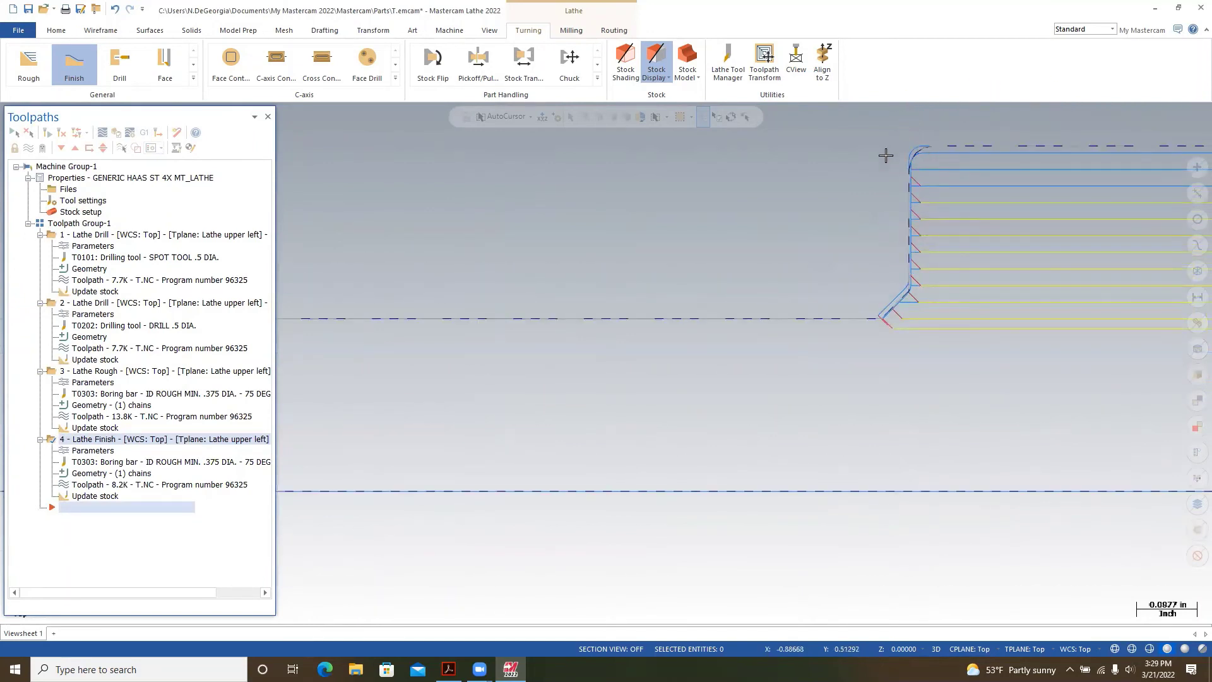
pyautogui.scroll(4, 939, 133)
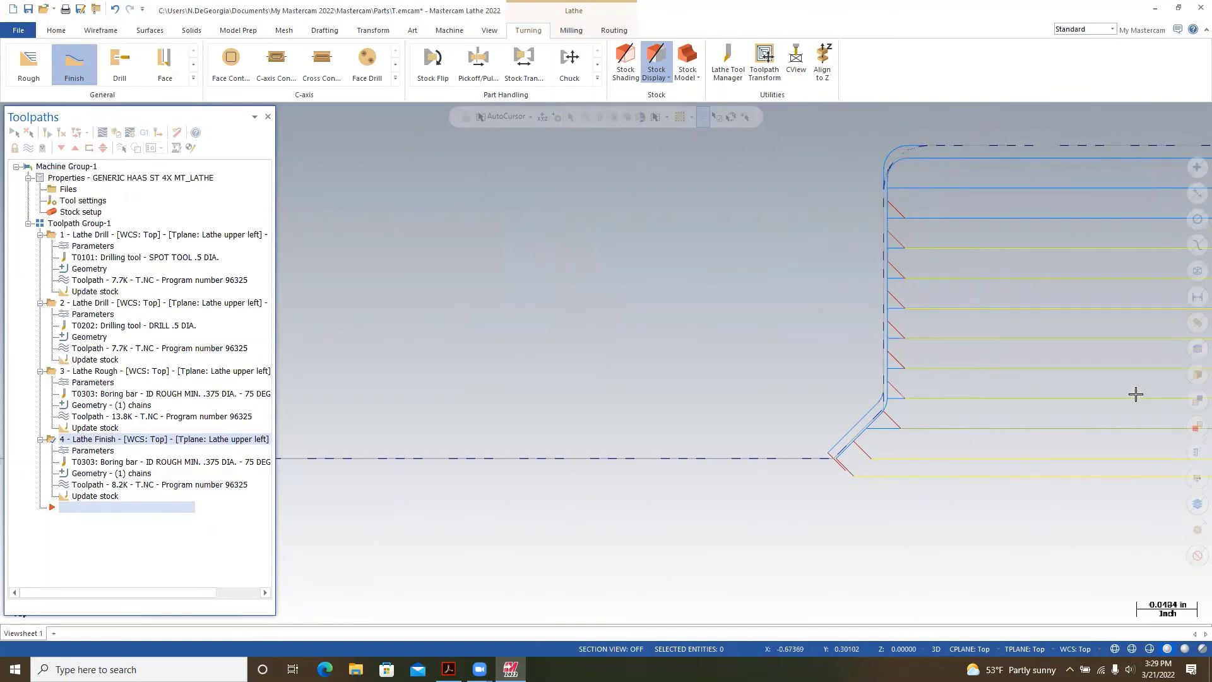
pyautogui.scroll(-2, 1136, 394)
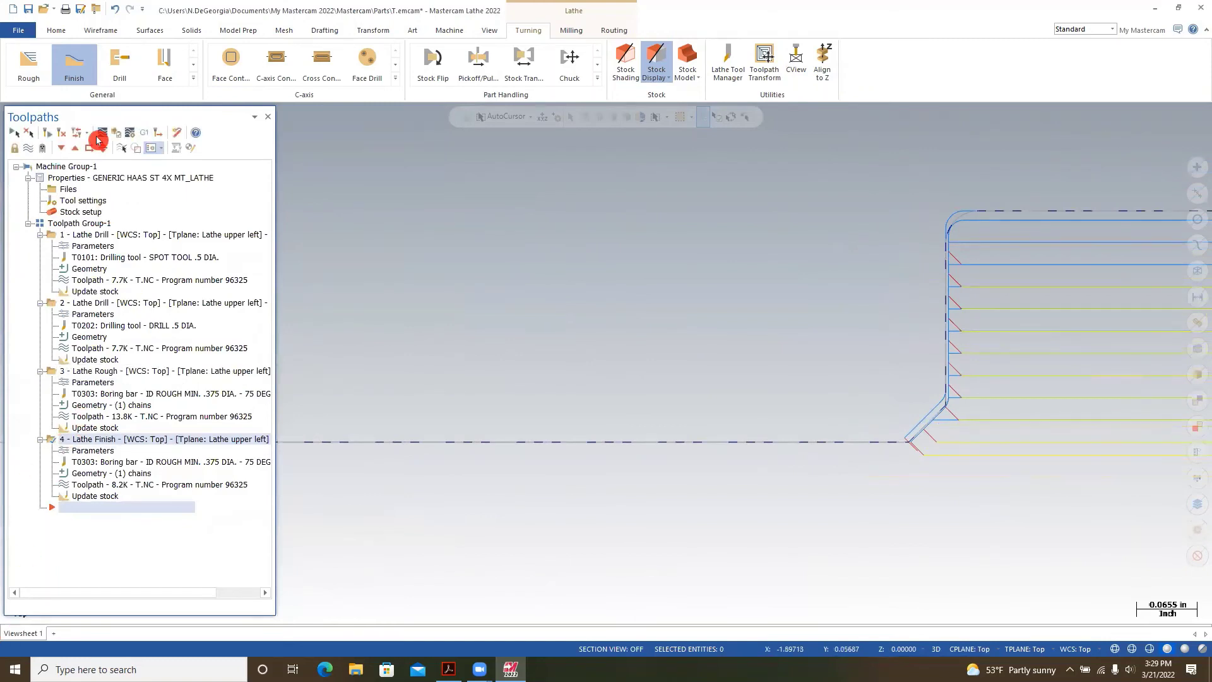
# Backplot the finishing operation at an adjusted playback speed and bring the boring bar back to the shoulder's chamfer end.
pyautogui.scroll(2, 993, 248)
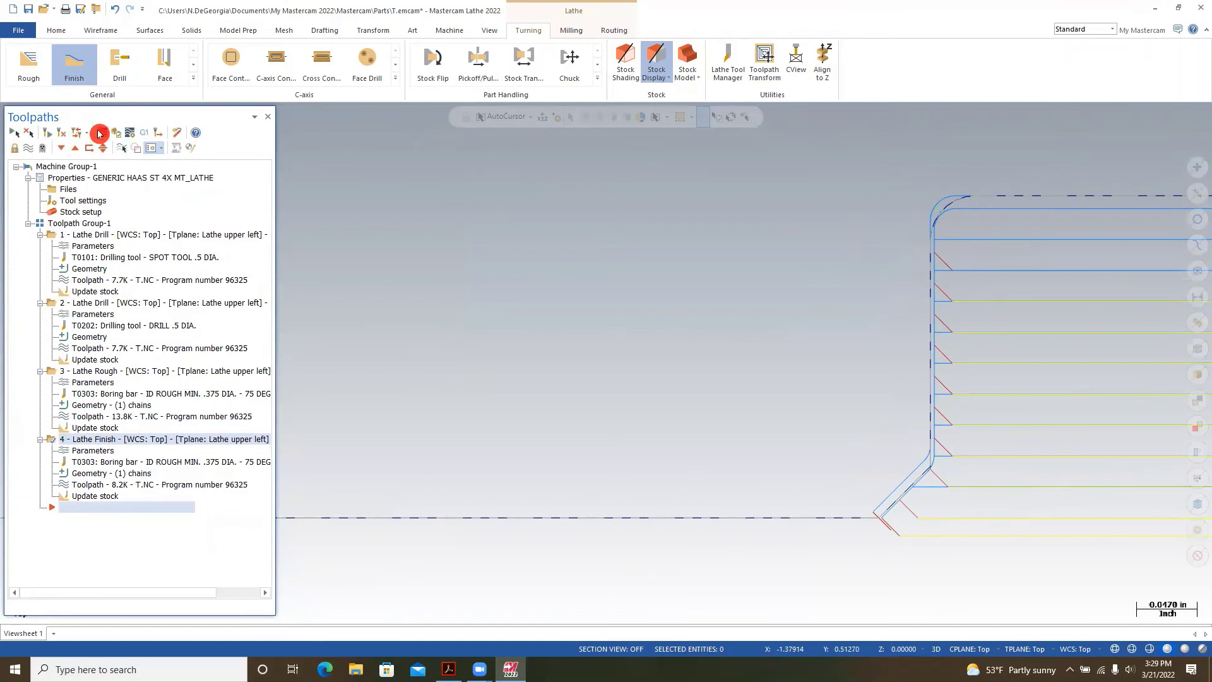
pyautogui.click(99, 133)
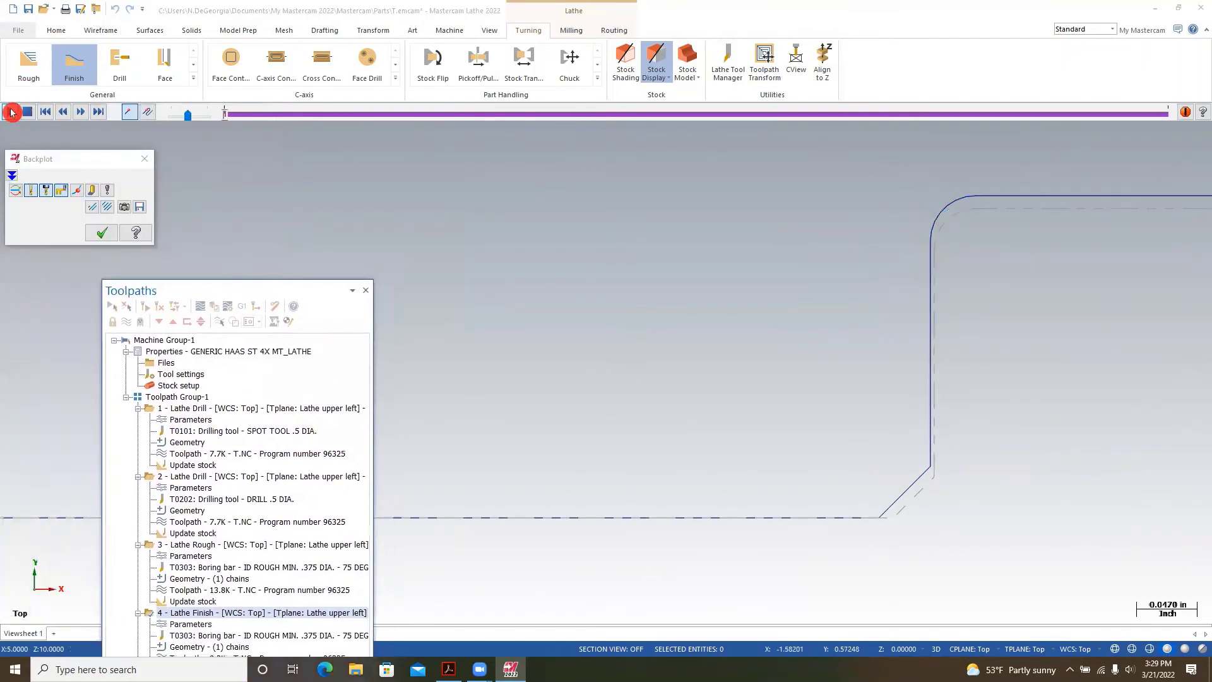
pyautogui.click(12, 112)
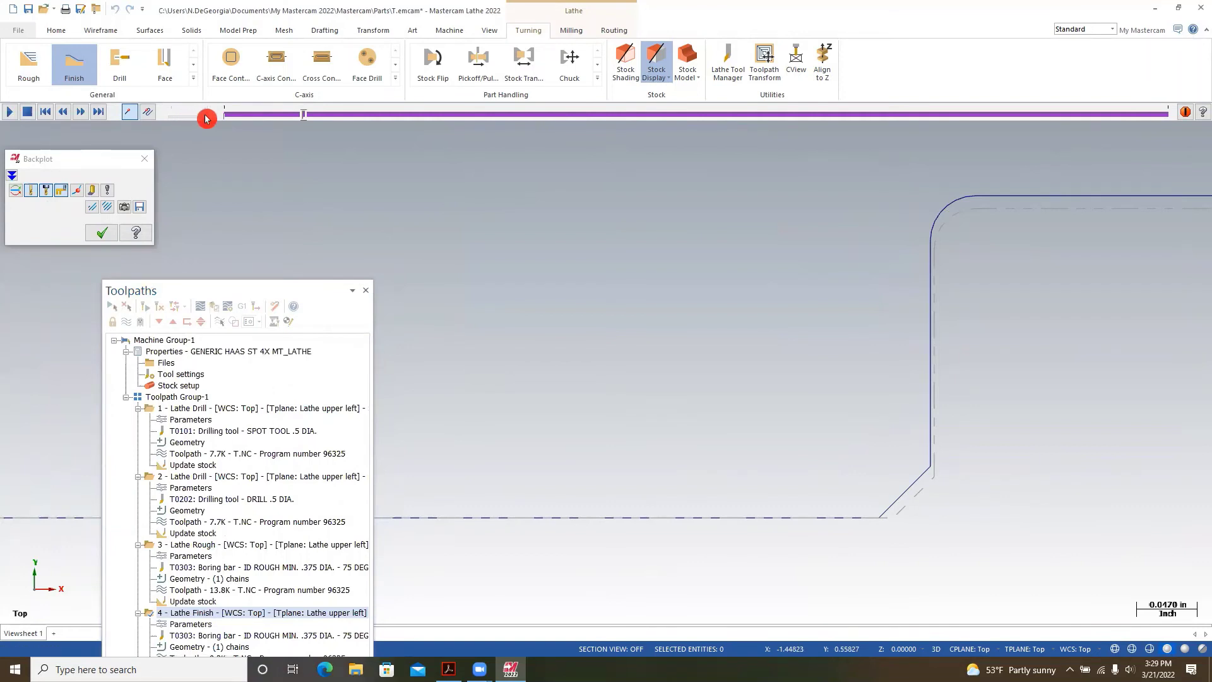
pyautogui.moveTo(204, 118); pyautogui.dragTo(190, 119)
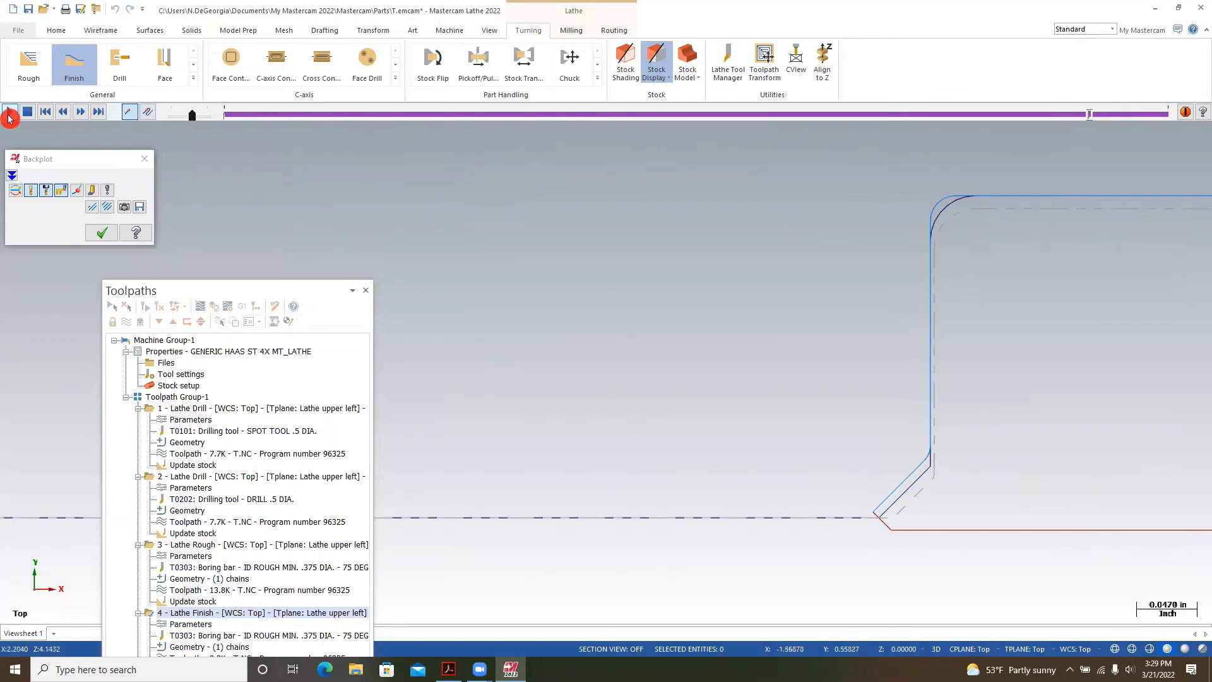
pyautogui.moveTo(1088, 117); pyautogui.dragTo(783, 123)
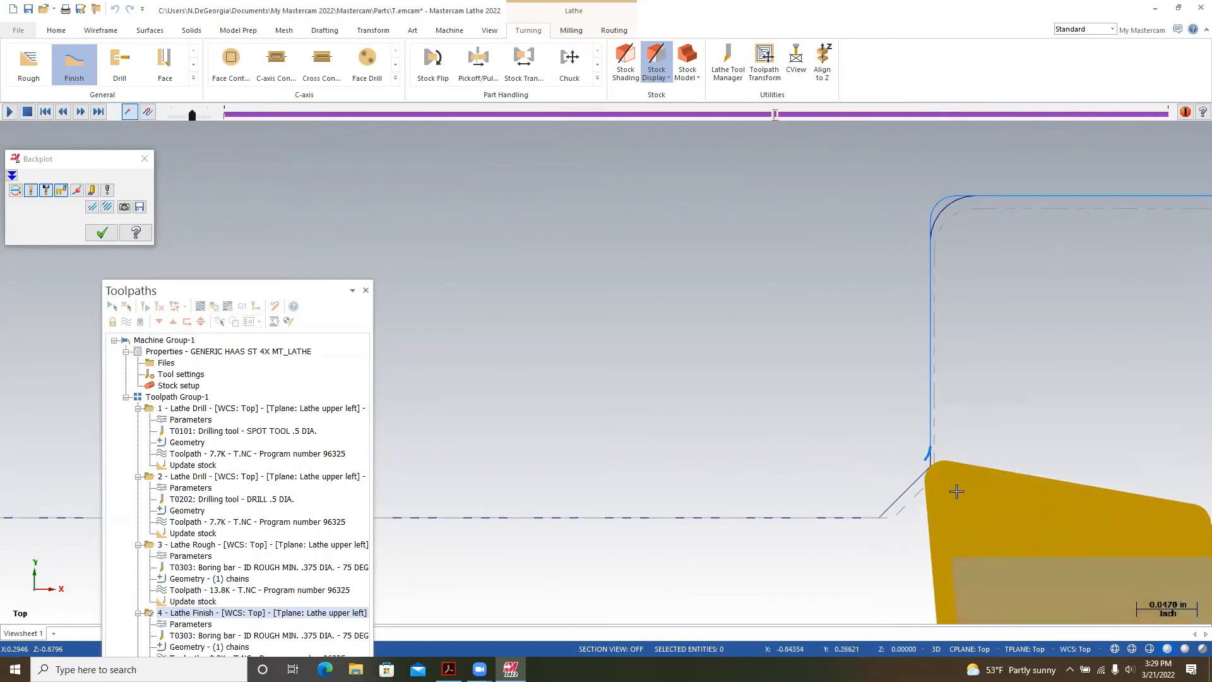
# Examine how the boring bar insert's nose radius meets the chamfer and shoulder in the finishing backplot.
pyautogui.scroll(2, 956, 492)
pyautogui.scroll(2, 933, 470)
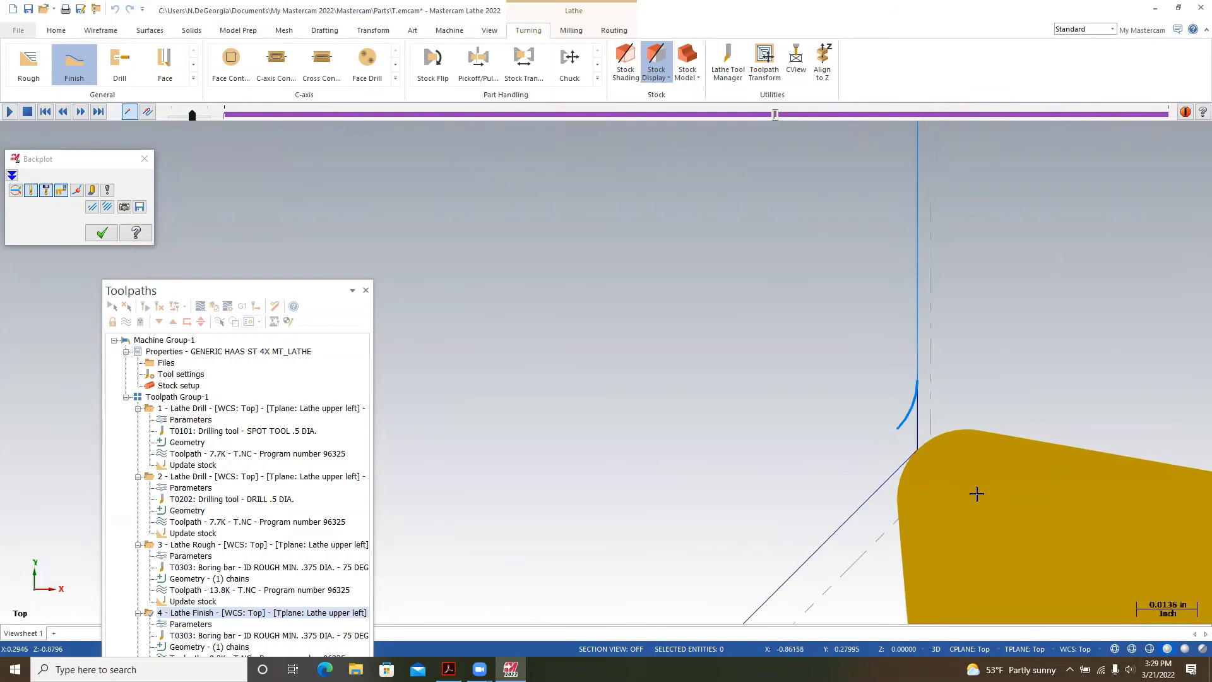
pyautogui.scroll(-1, 1073, 486)
pyautogui.scroll(1, 862, 287)
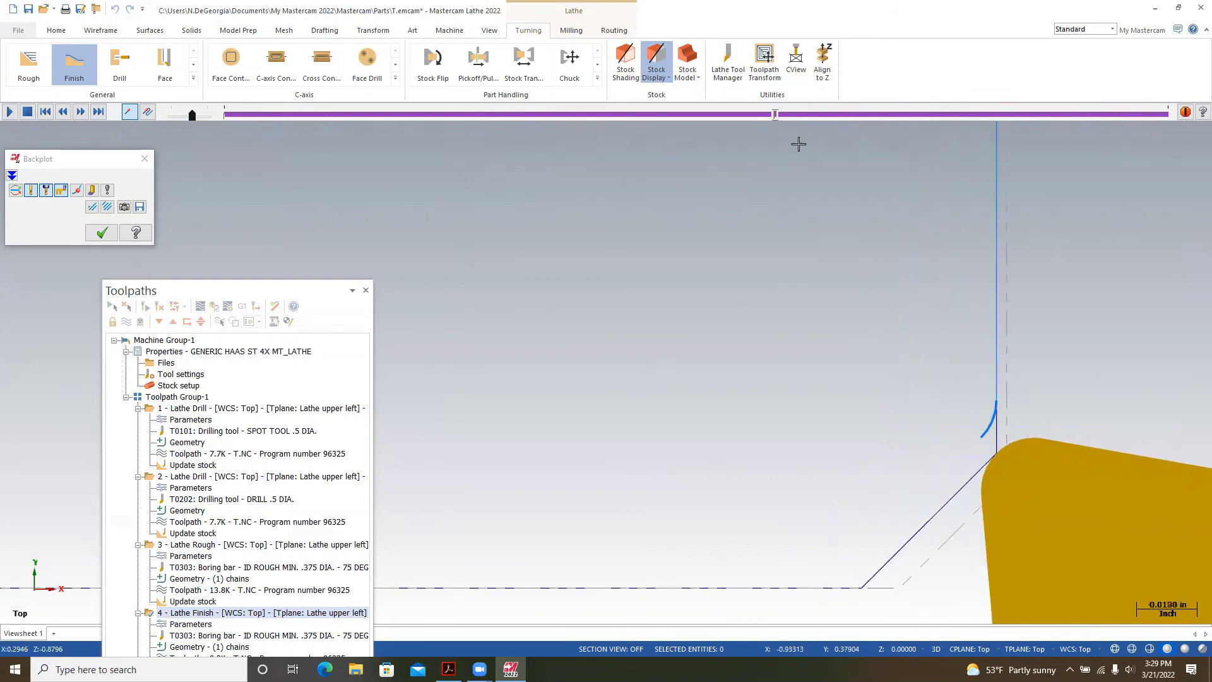
pyautogui.scroll(-4, 901, 268)
pyautogui.scroll(-5, 668, 373)
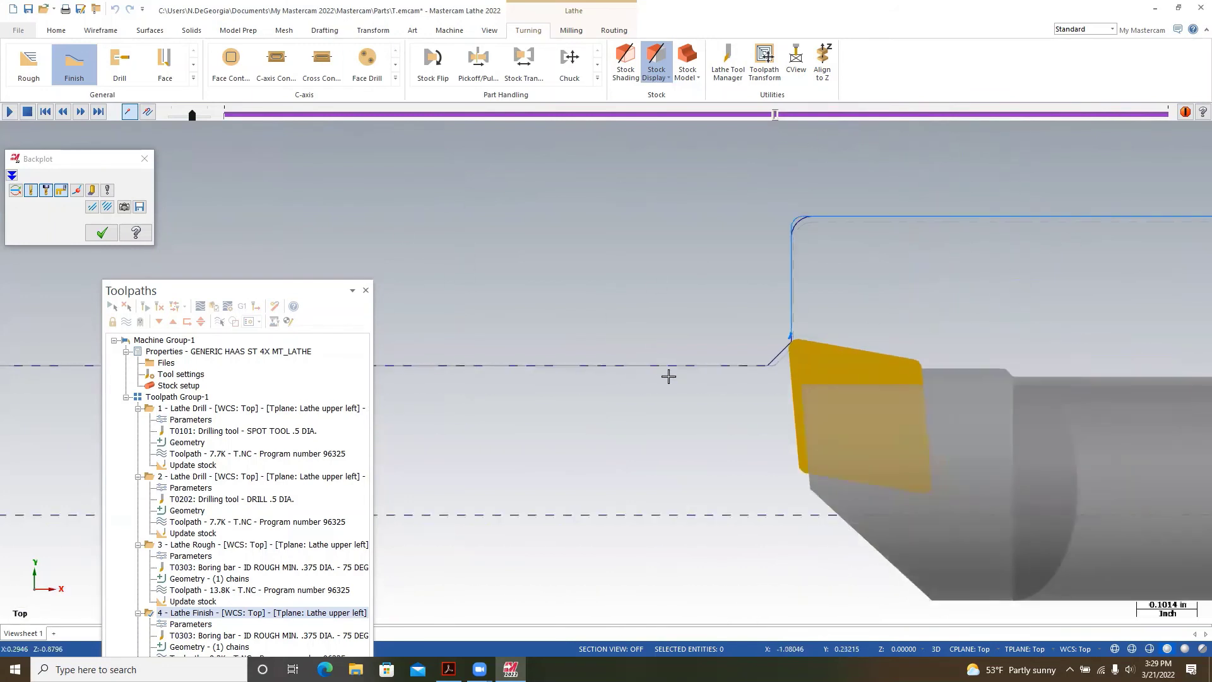
pyautogui.scroll(3, 846, 180)
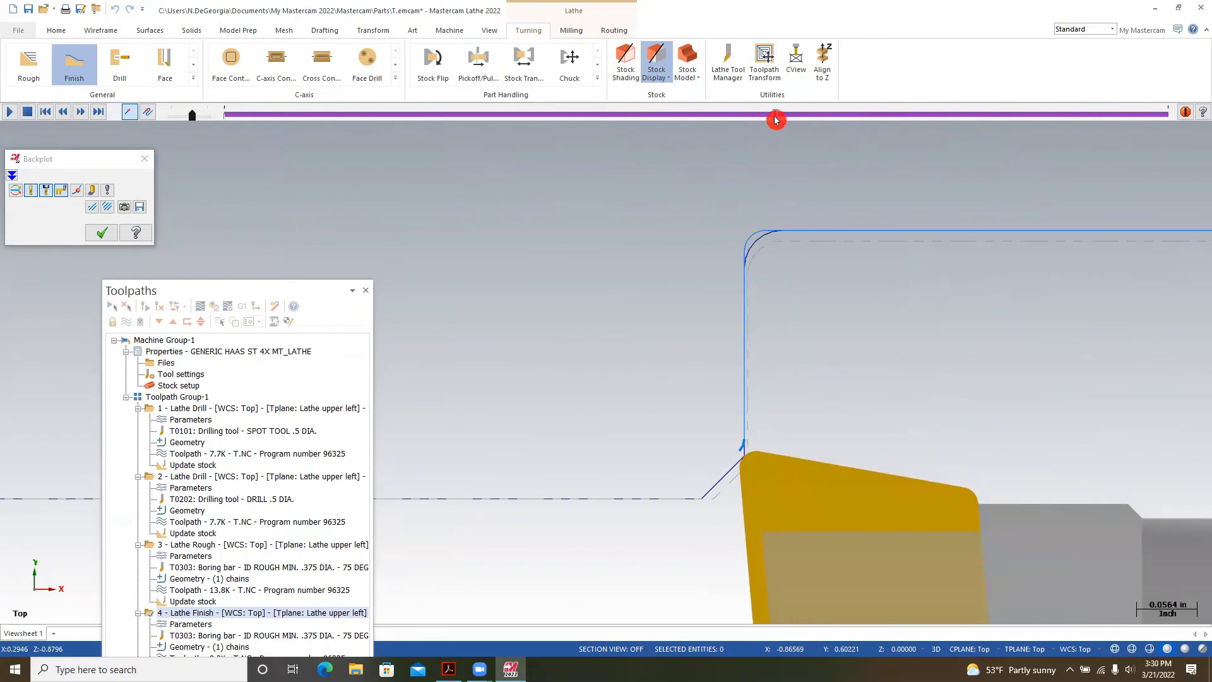
# Replay the finishing backplot in short runs and check the insert's contact around the counterbore's corner radius.
pyautogui.moveTo(776, 120); pyautogui.dragTo(319, 120)
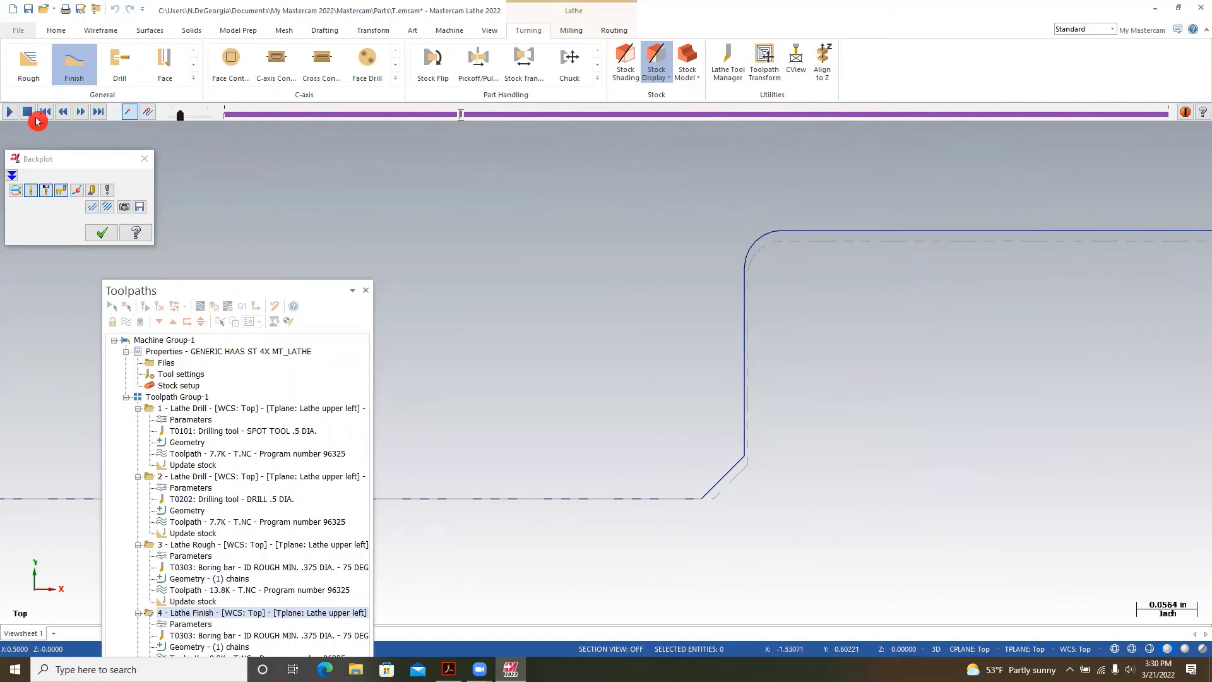
pyautogui.click(10, 112)
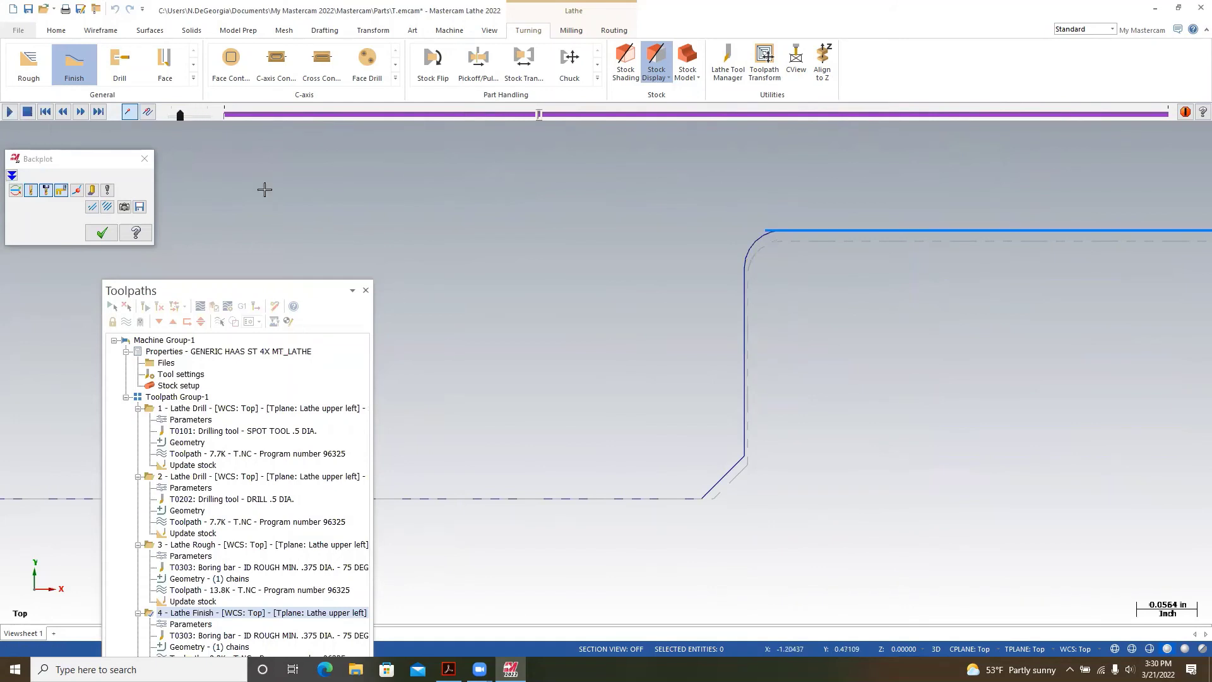
pyautogui.click(28, 112)
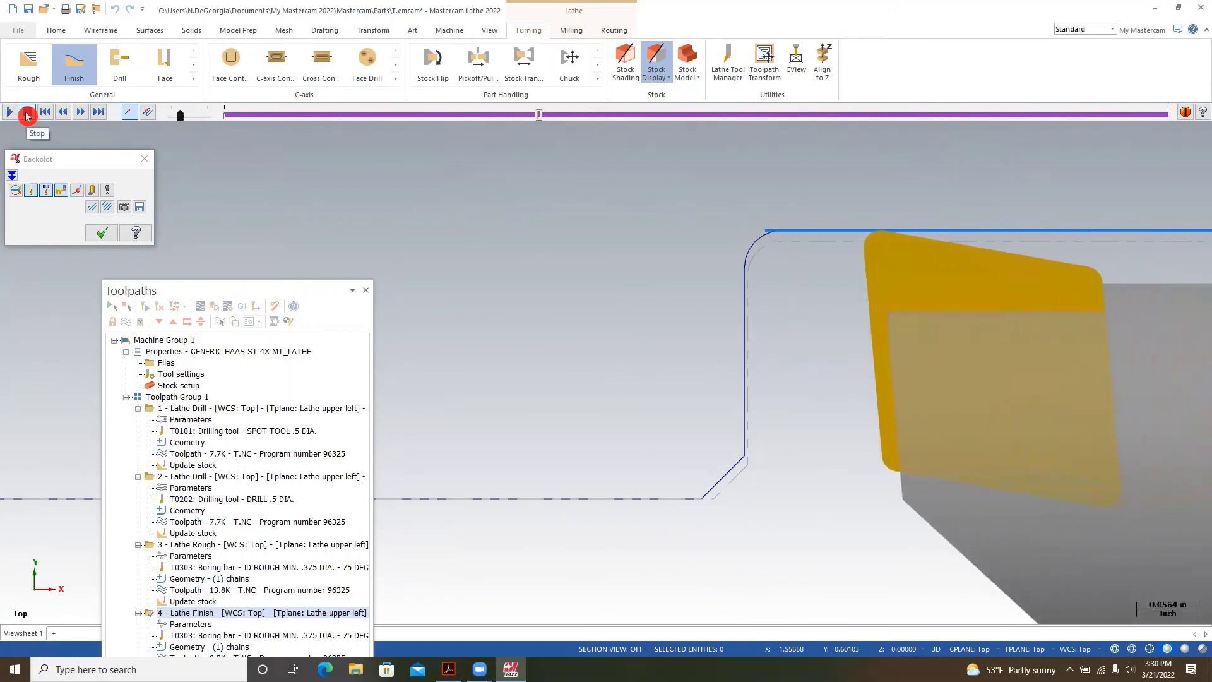
pyautogui.scroll(5, 799, 243)
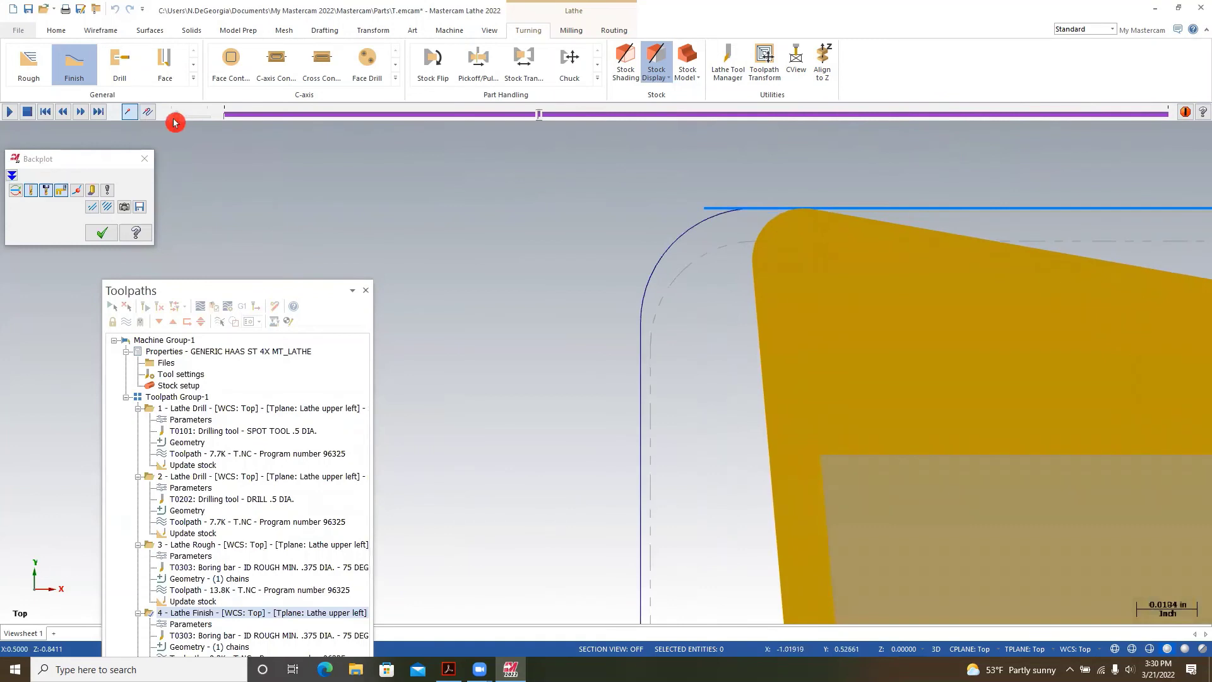
pyautogui.click(9, 112)
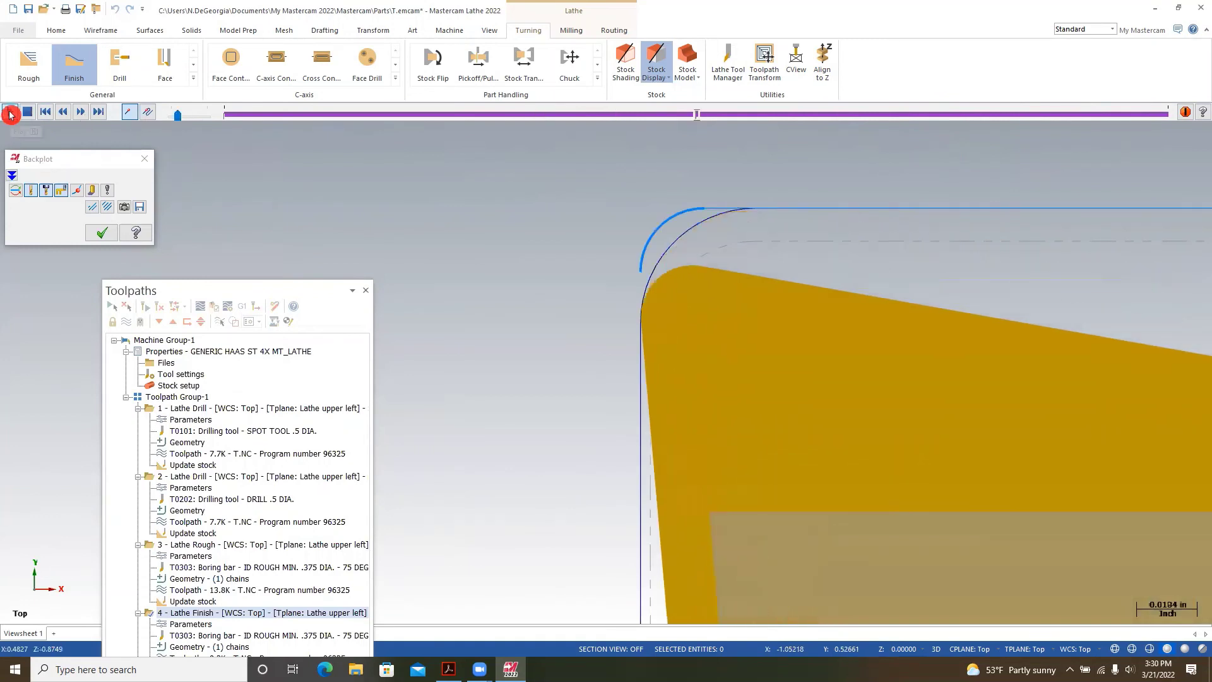
pyautogui.scroll(-6, 714, 528)
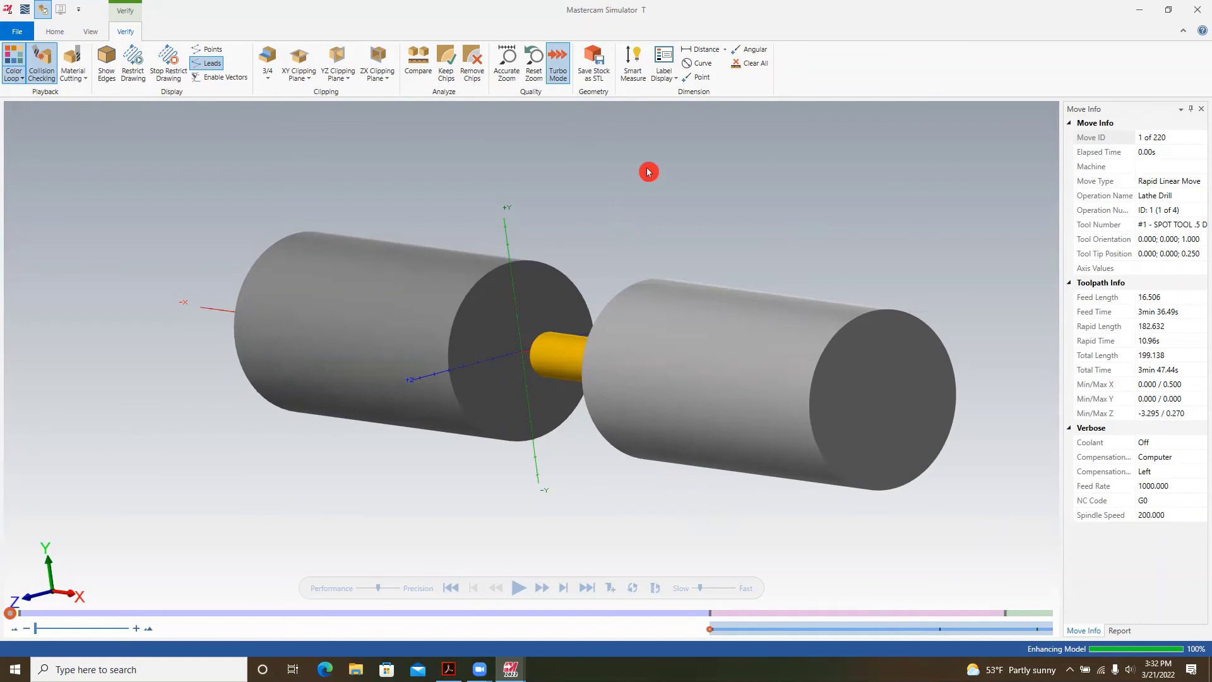
# Check the lathe operations in Mastercam, return to Mastercam Simulator and play the verification of all four operations.
pyautogui.moveTo(511, 669)
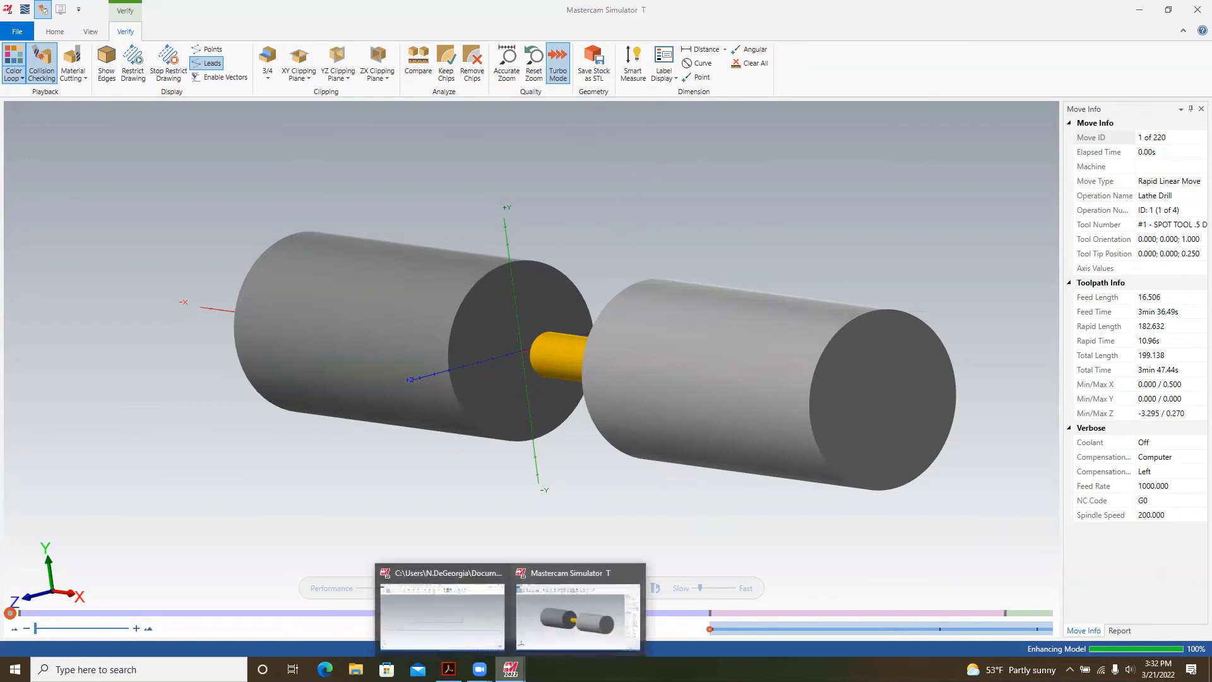
pyautogui.click(450, 573)
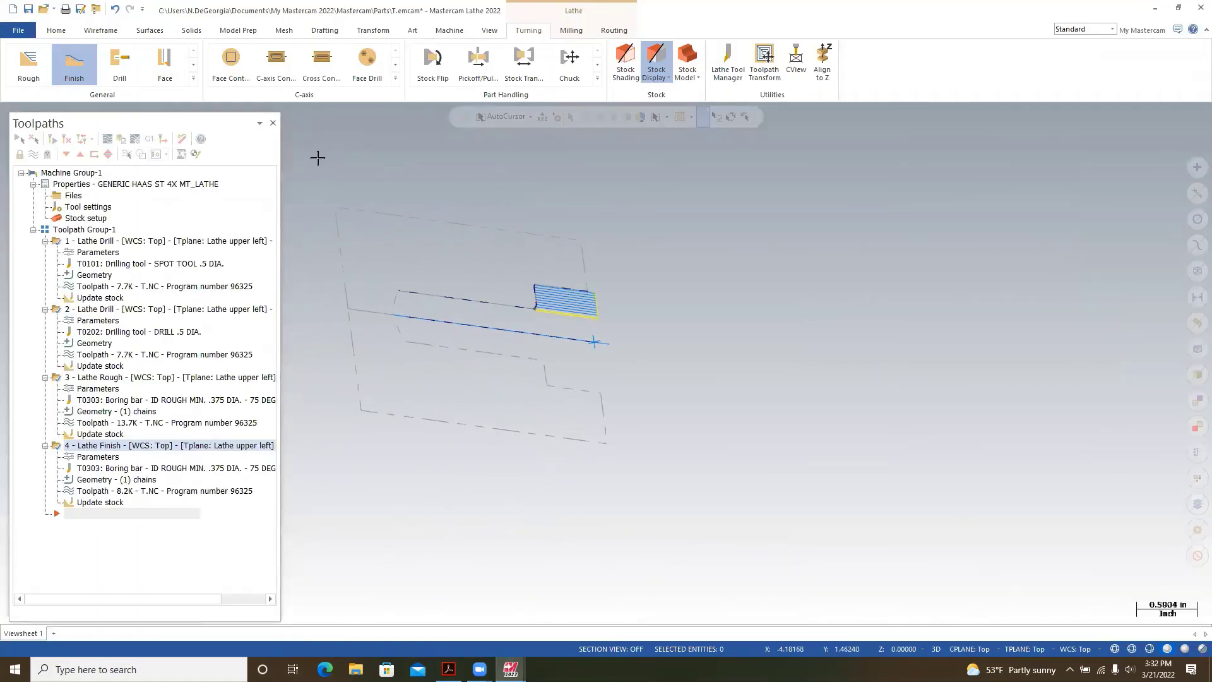
pyautogui.click(155, 154)
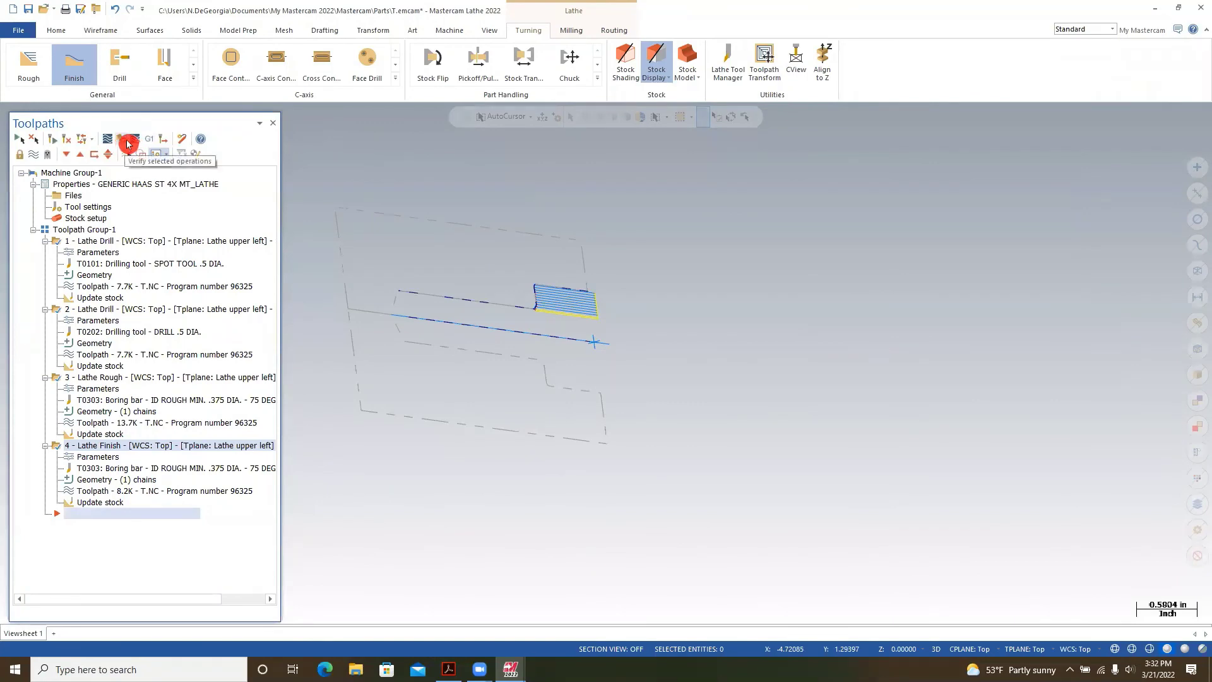
pyautogui.click(129, 144)
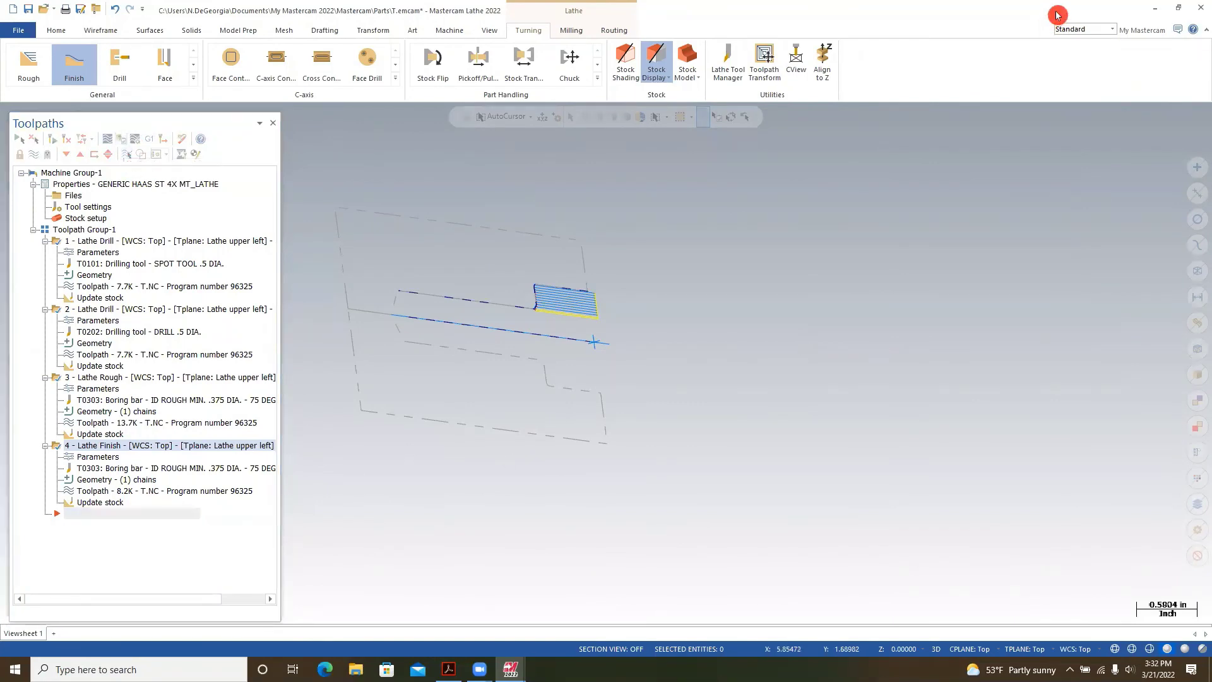
pyautogui.click(1155, 10)
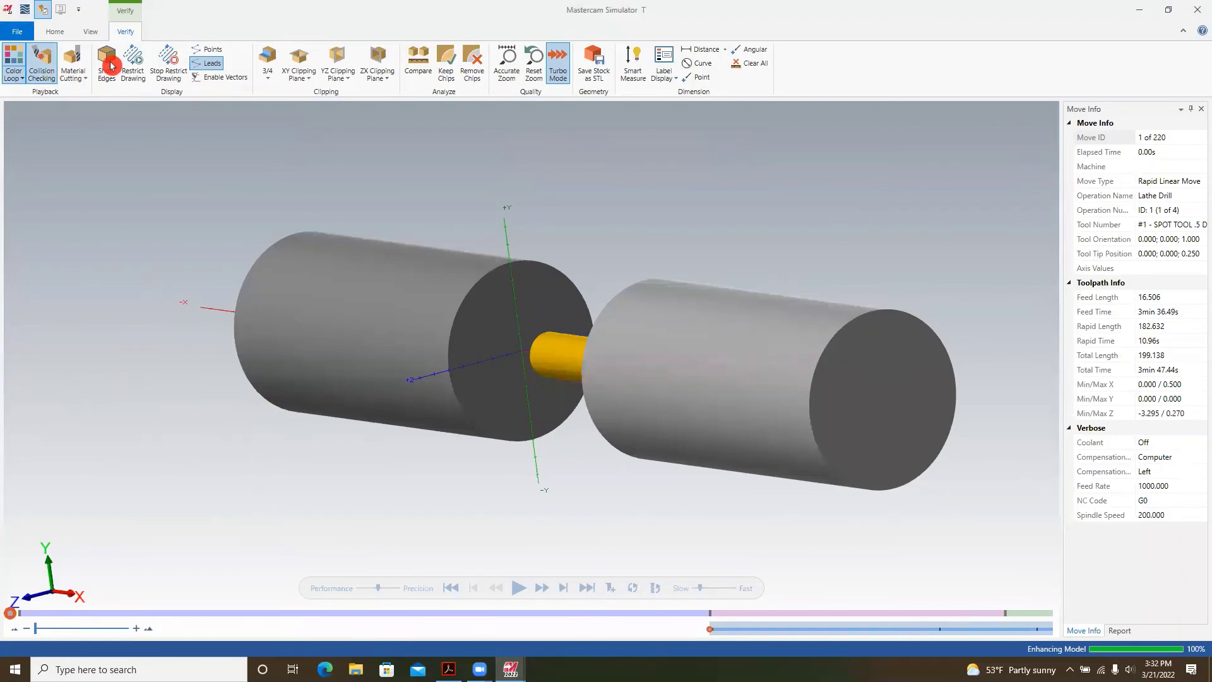
pyautogui.click(24, 85)
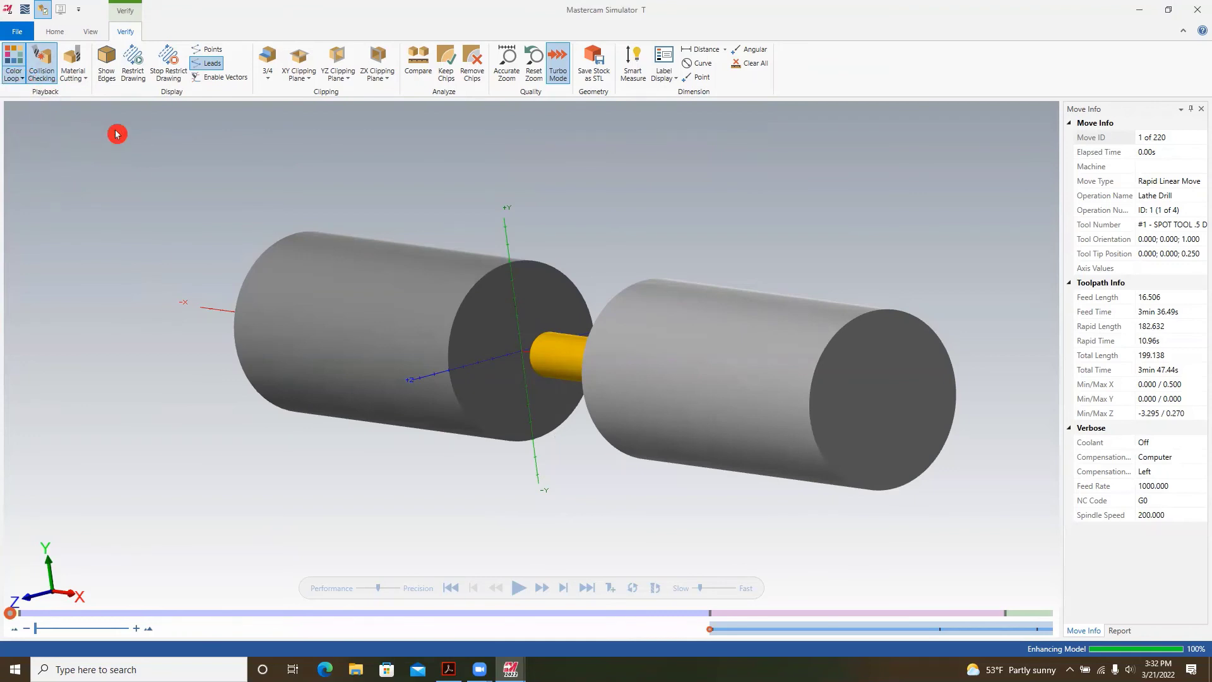
pyautogui.click(518, 589)
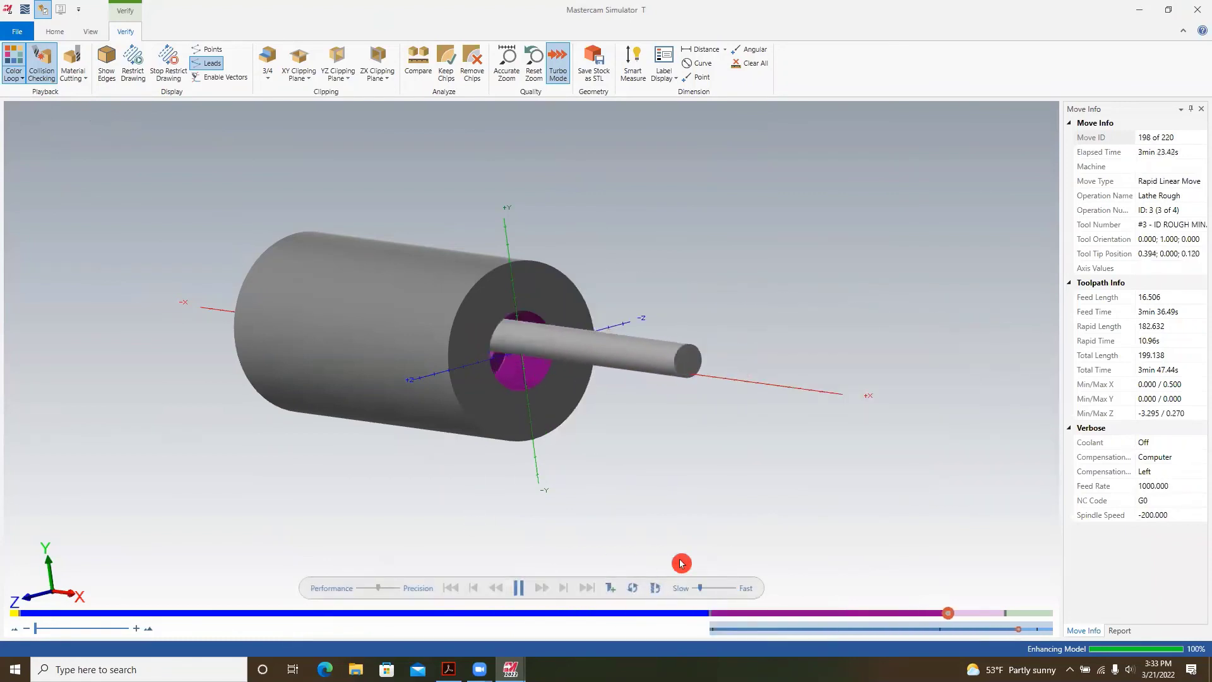
# Inspect the verified part from several angles, including the drilled bore, counterbore radius, chamfer and rear face.
pyautogui.scroll(2, 593, 452)
pyautogui.scroll(3, 615, 454)
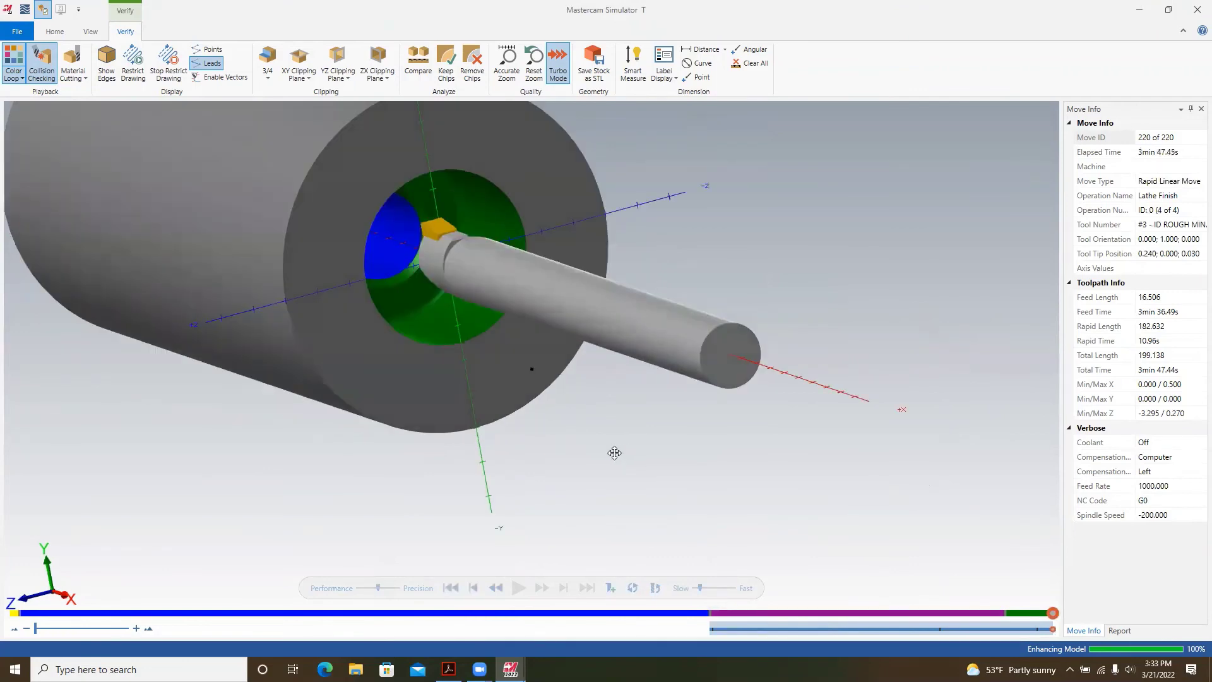
pyautogui.moveTo(614, 453); pyautogui.dragTo(830, 523, button='middle')
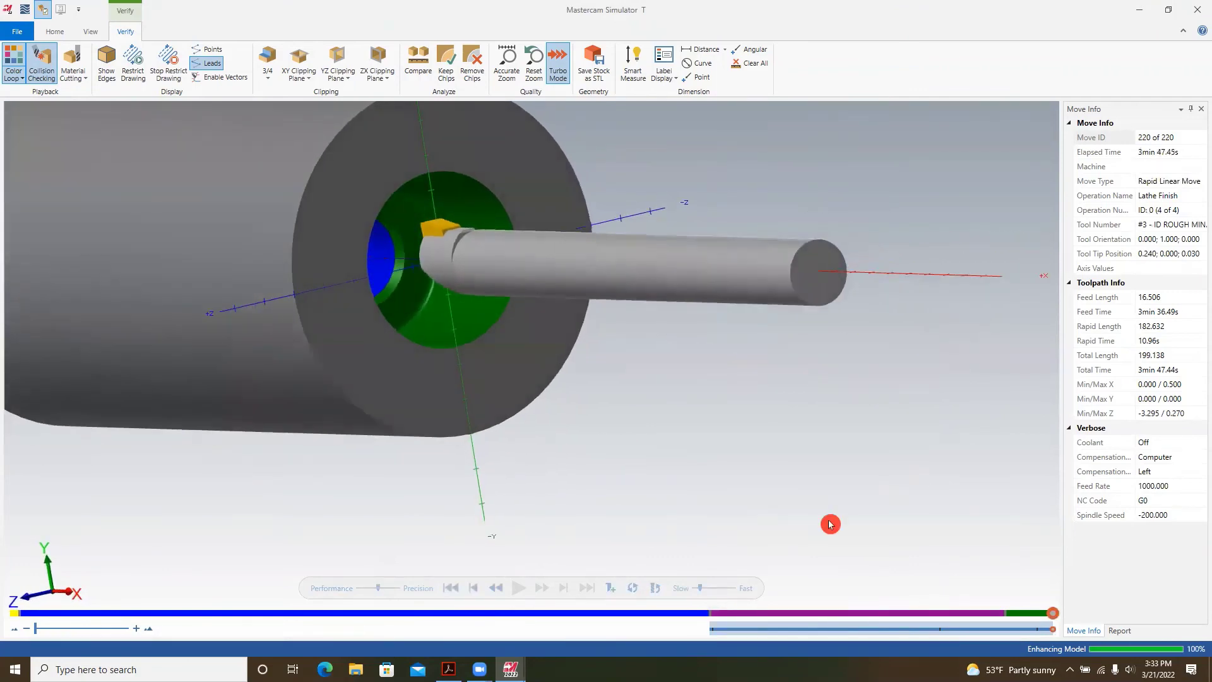
pyautogui.scroll(3, 422, 234)
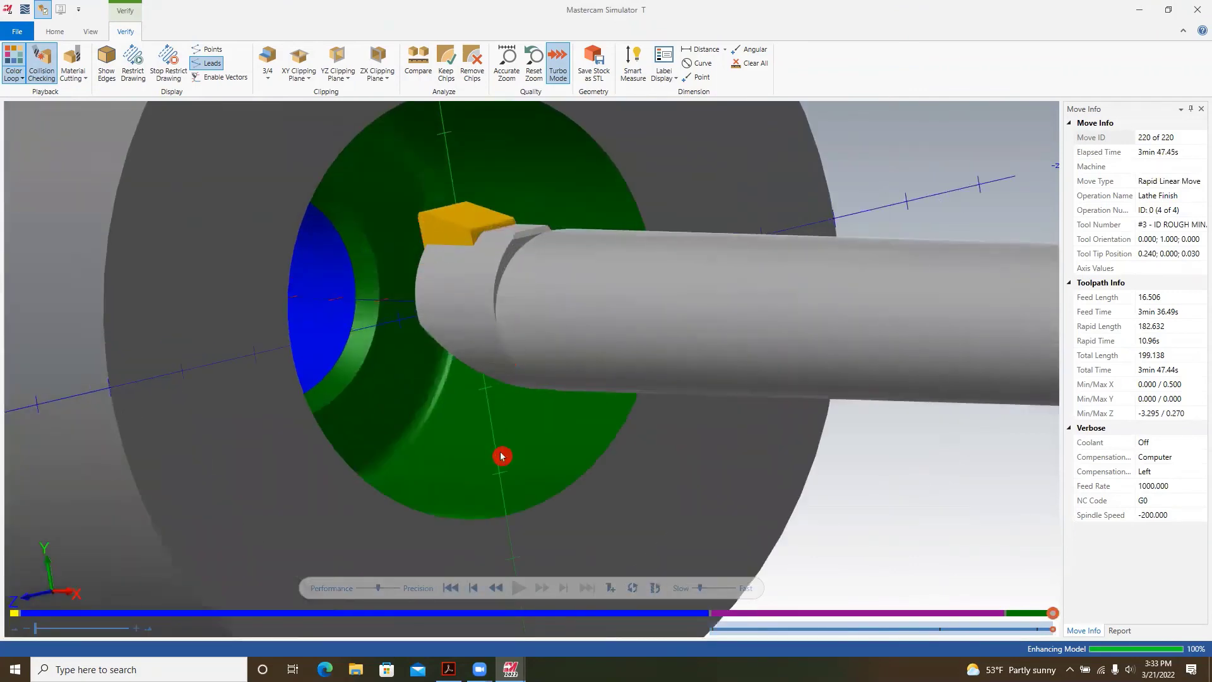
pyautogui.moveTo(502, 455); pyautogui.dragTo(403, 381, button='middle')
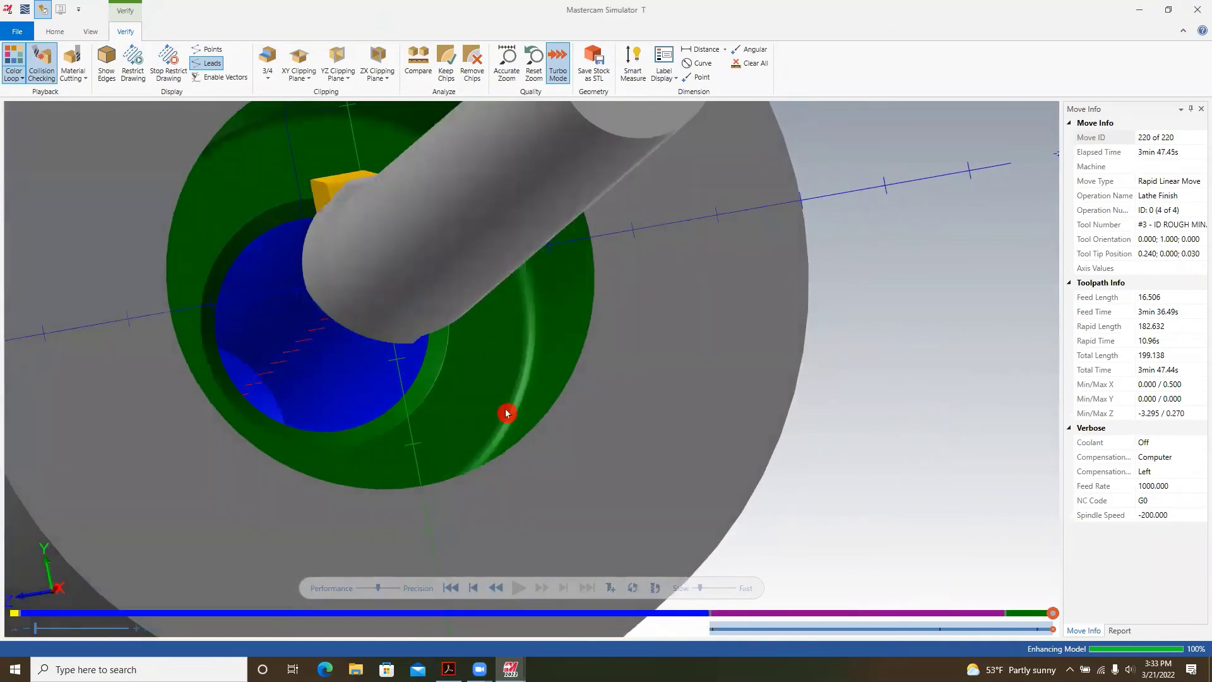
pyautogui.moveTo(506, 413); pyautogui.dragTo(555, 411, button='middle')
pyautogui.moveTo(490, 233)
pyautogui.mouseDown(button='middle')
pyautogui.moveTo(522, 221)
pyautogui.moveTo(487, 219)
pyautogui.moveTo(447, 352)
pyautogui.moveTo(468, 347)
pyautogui.moveTo(441, 322)
pyautogui.moveTo(500, 275)
pyautogui.moveTo(376, 341)
pyautogui.moveTo(419, 341)
pyautogui.mouseUp(button='middle')
pyautogui.moveTo(176, 322)
pyautogui.mouseDown(button='middle')
pyautogui.moveTo(190, 318)
pyautogui.moveTo(108, 260)
pyautogui.moveTo(655, 338)
pyautogui.moveTo(608, 465)
pyautogui.moveTo(639, 455)
pyautogui.moveTo(513, 417)
pyautogui.moveTo(463, 510)
pyautogui.mouseUp(button='middle')
pyautogui.scroll(3, 668, 351)
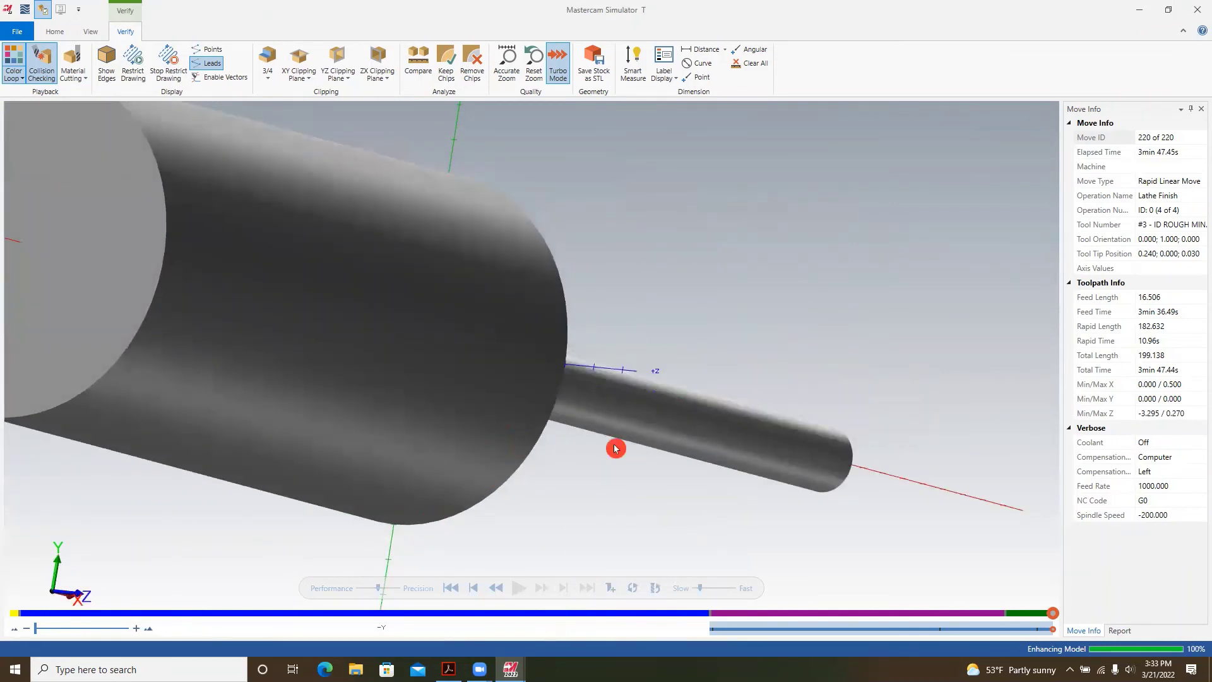
pyautogui.rightClick(705, 262)
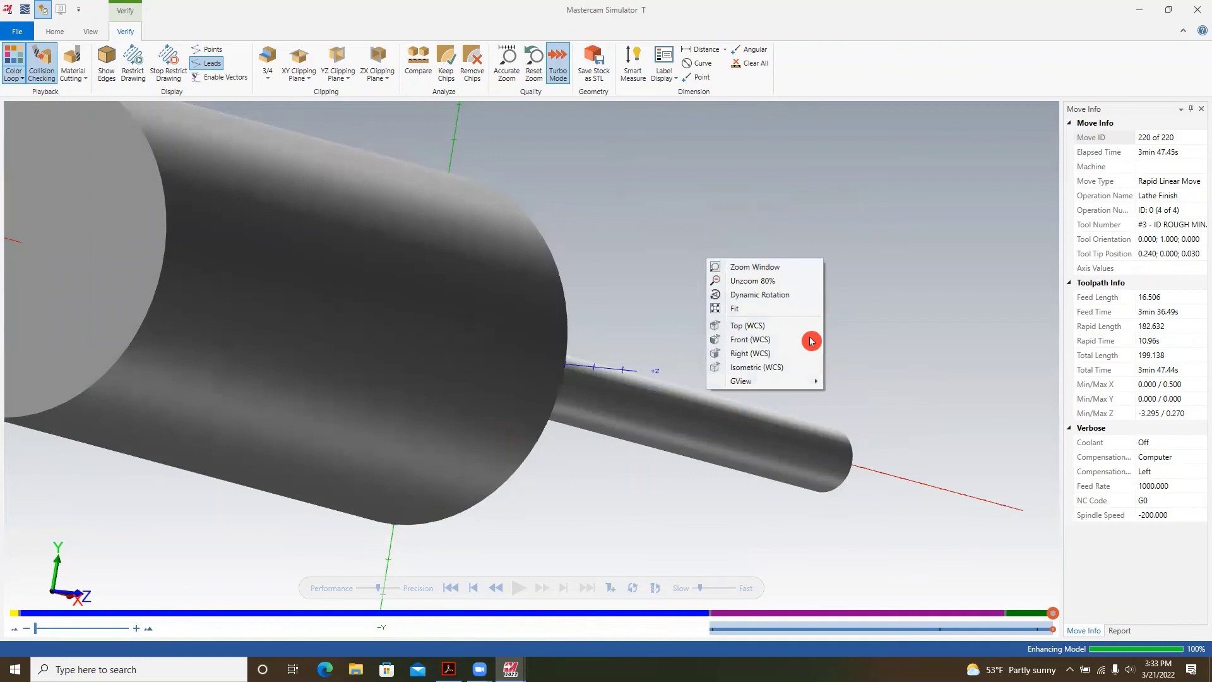
pyautogui.click(799, 316)
pyautogui.moveTo(885, 322); pyautogui.dragTo(735, 362, button='middle')
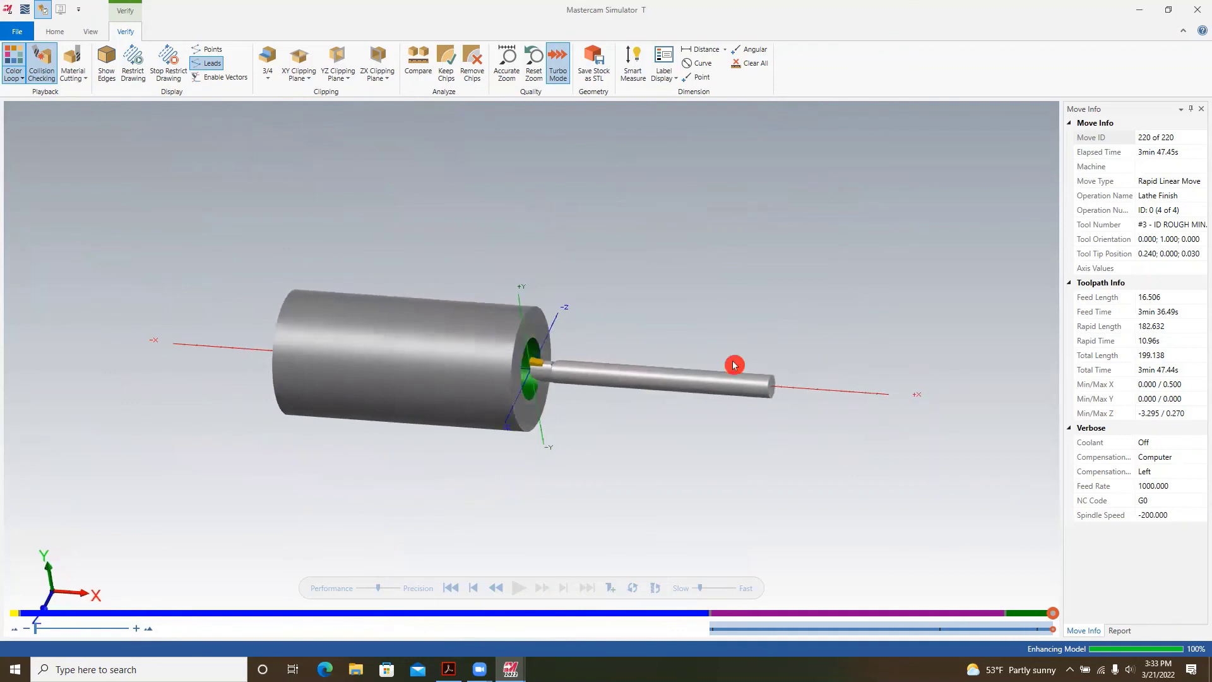